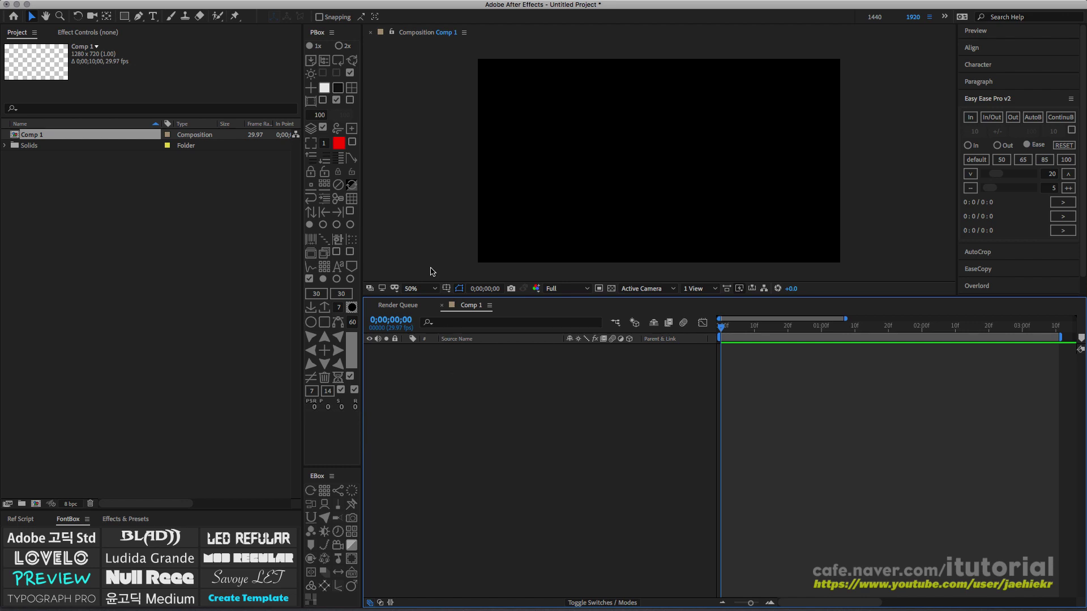
# Add a small solid placed at about 346, 140, scale it to about 68 by 268% and rotate it 62°.
pyautogui.click(351, 88)
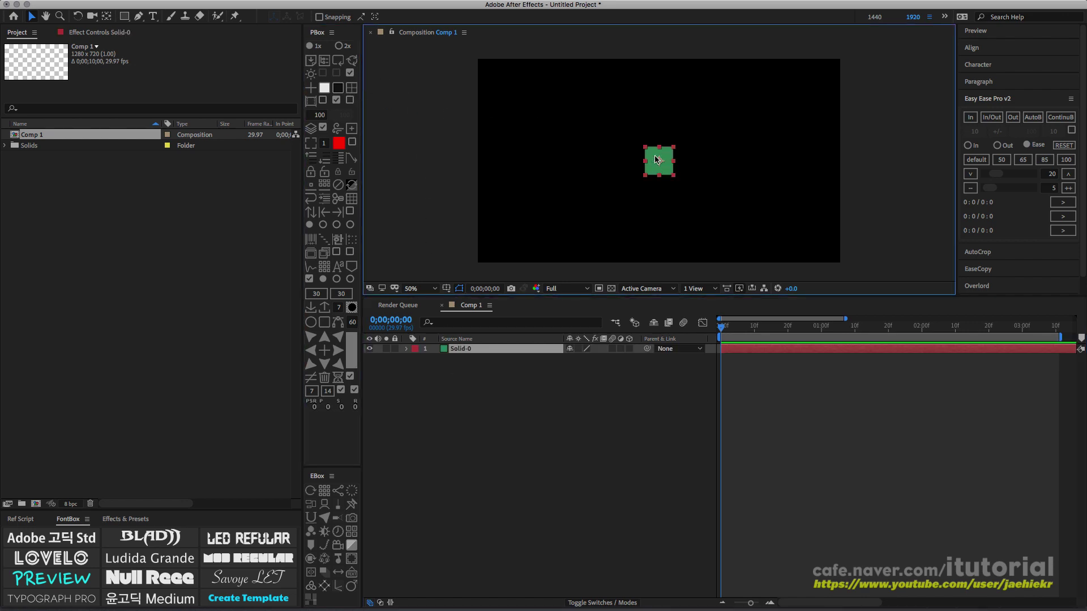
pyautogui.moveTo(656, 159); pyautogui.dragTo(572, 97)
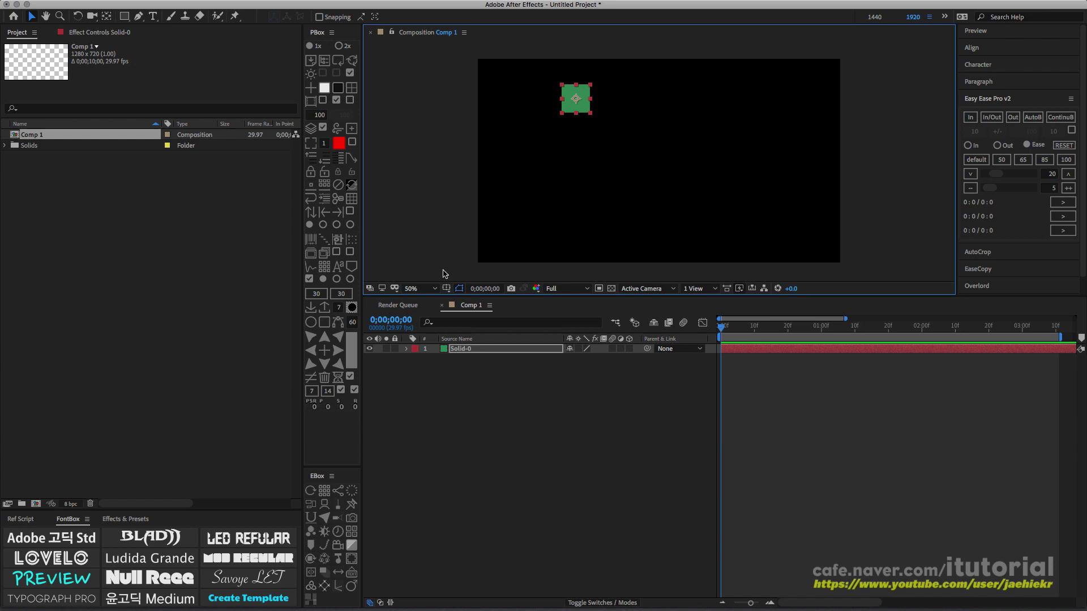
pyautogui.click(406, 348)
pyautogui.click(416, 358)
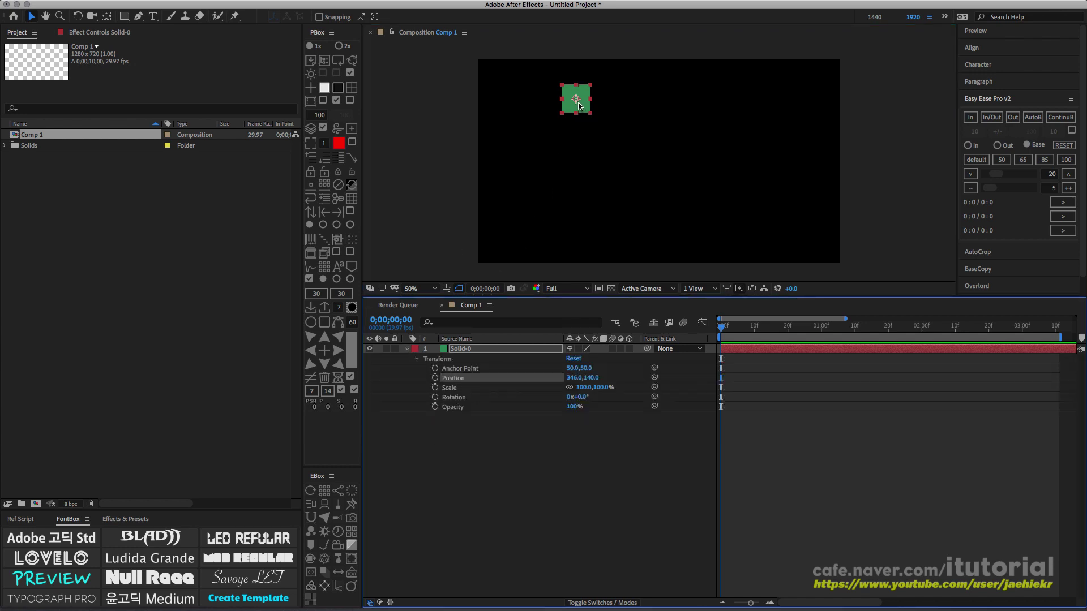
pyautogui.moveTo(590, 112); pyautogui.dragTo(586, 137)
pyautogui.moveTo(583, 399); pyautogui.dragTo(619, 400)
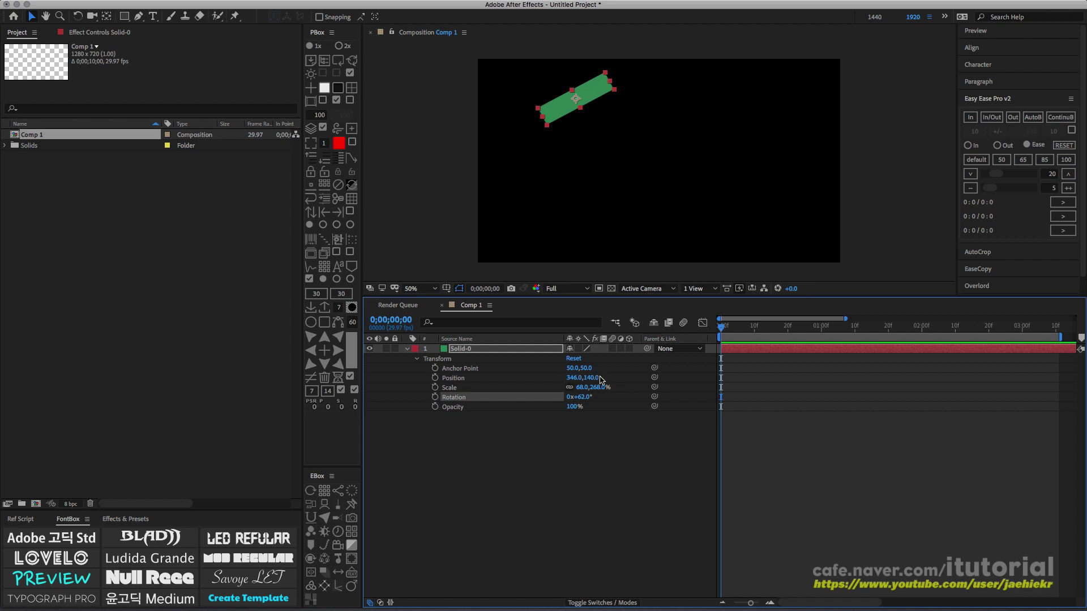
# Reset the solid's position, scale and rotation together with PSR, and delete the solid layer.
pyautogui.click(312, 407)
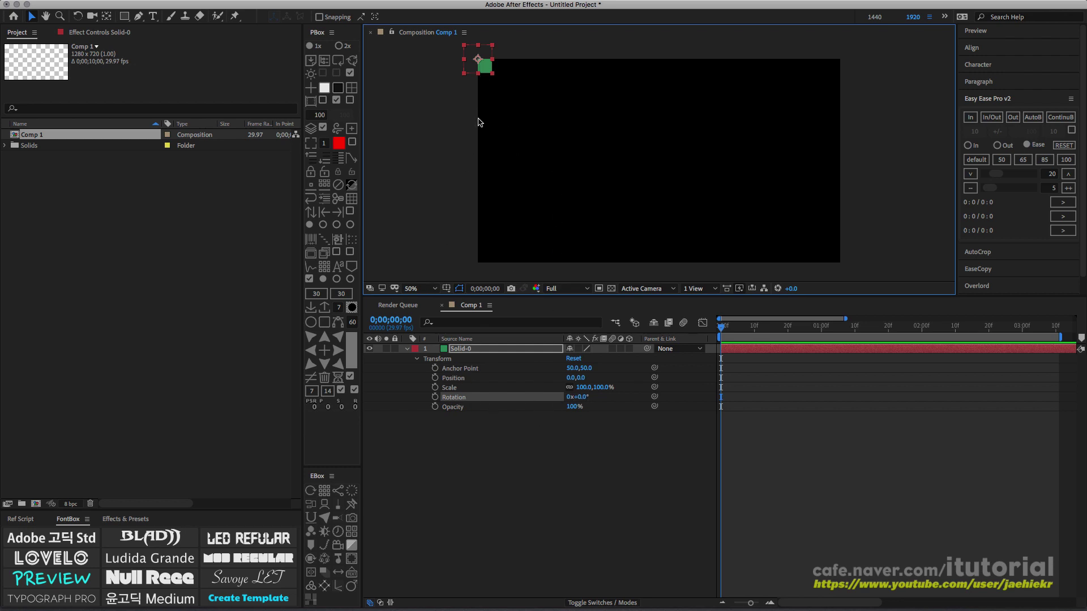
pyautogui.click(463, 352)
pyautogui.press('Delete')
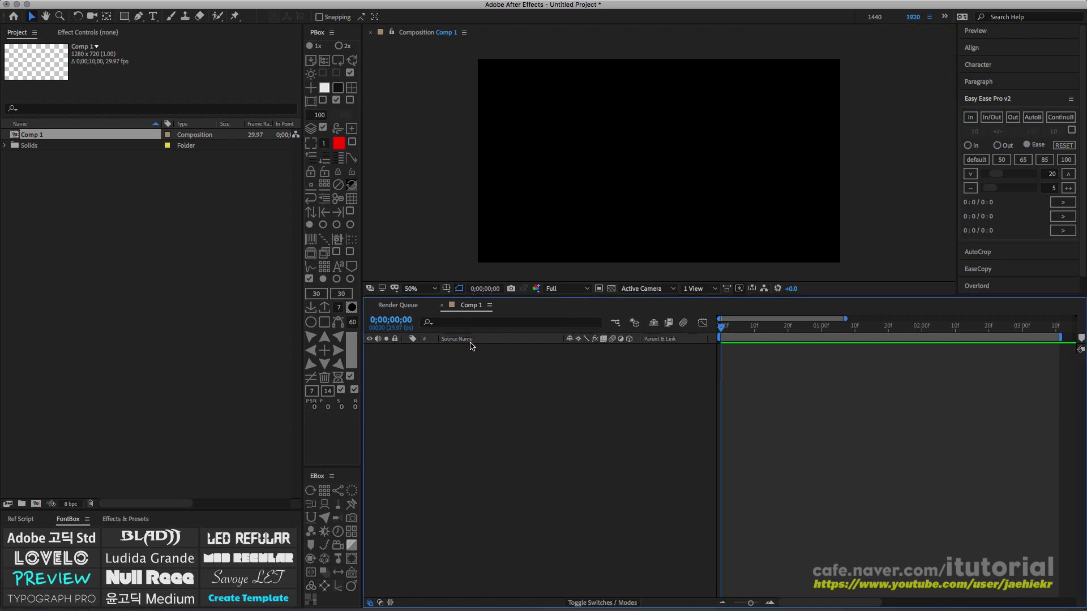
# Add a null in the upper-right area of the frame and a small solid in the lower-left area.
pyautogui.click(310, 89)
pyautogui.moveTo(680, 169); pyautogui.dragTo(776, 112)
pyautogui.click(718, 118)
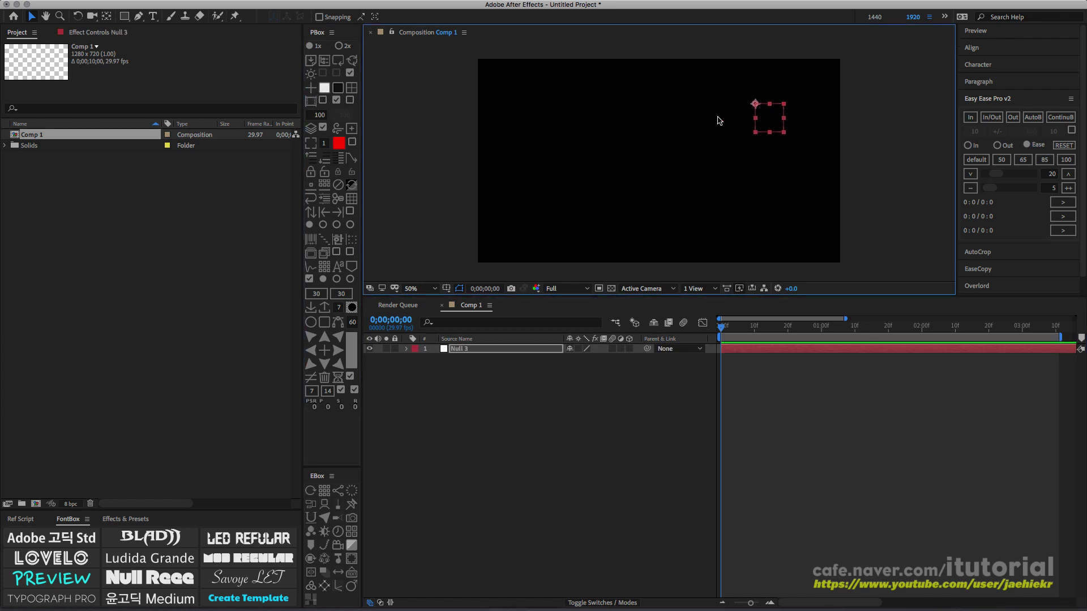
pyautogui.click(351, 88)
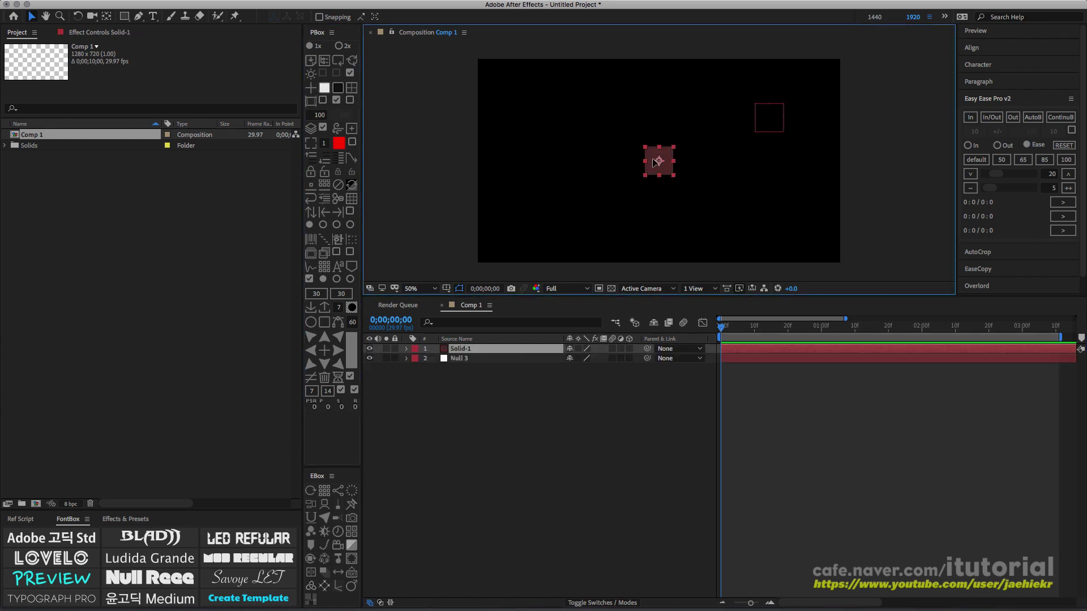
pyautogui.moveTo(655, 163); pyautogui.dragTo(526, 208)
# Try parenting the solid to the null so it snaps onto it, undo that, and parent it while keeping its place.
pyautogui.click(471, 350)
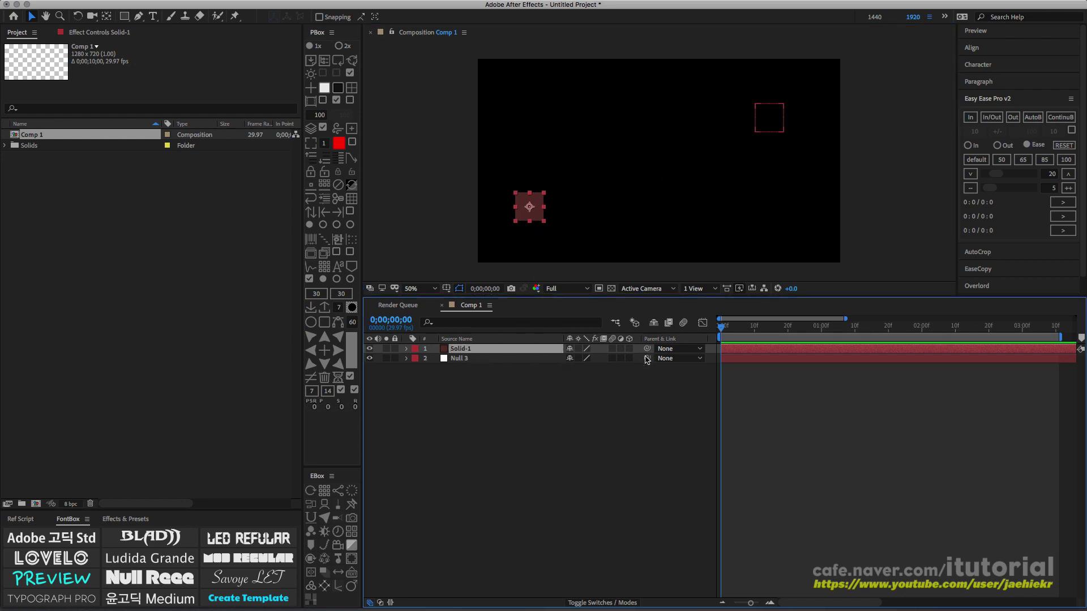
pyautogui.moveTo(647, 349); pyautogui.dragTo(516, 363)
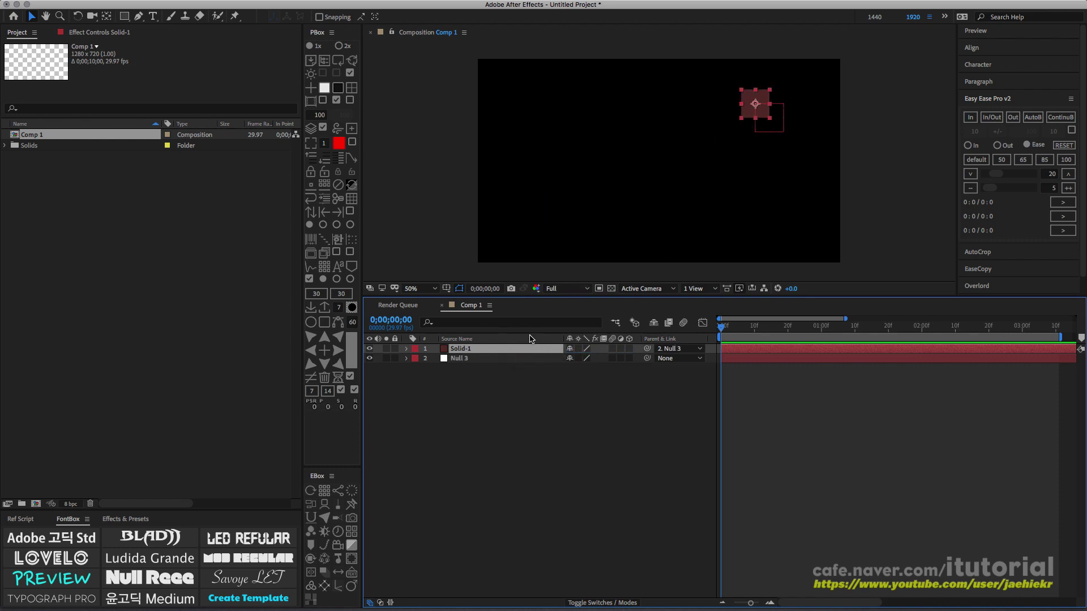
pyautogui.press('super+z')
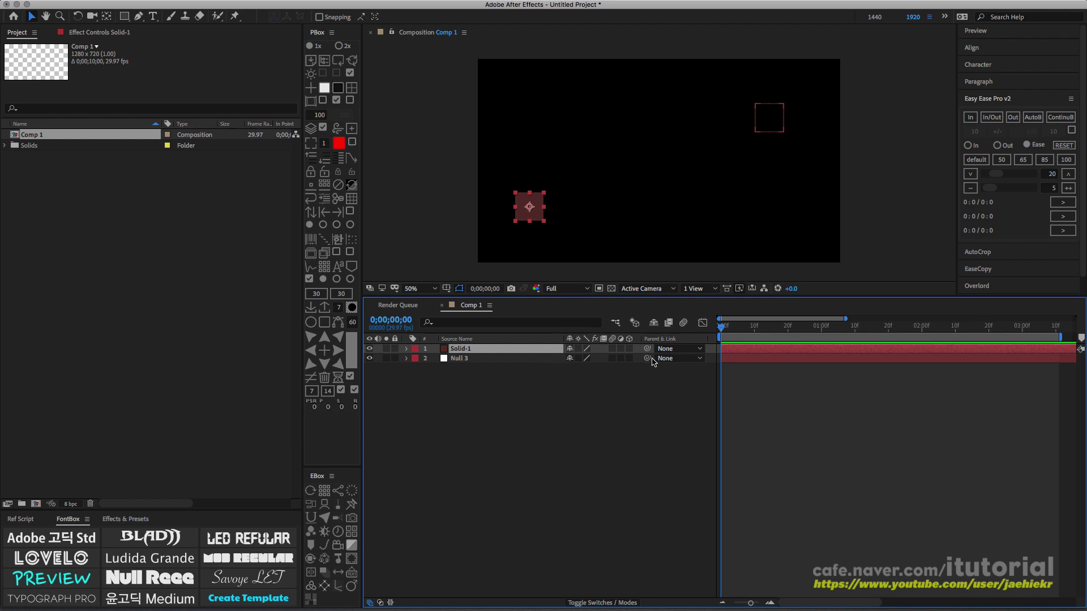
pyautogui.moveTo(647, 349); pyautogui.dragTo(488, 361)
# Reveal the parented solid's transform properties, scale it to 150% and rotate it 44°.
pyautogui.click(406, 348)
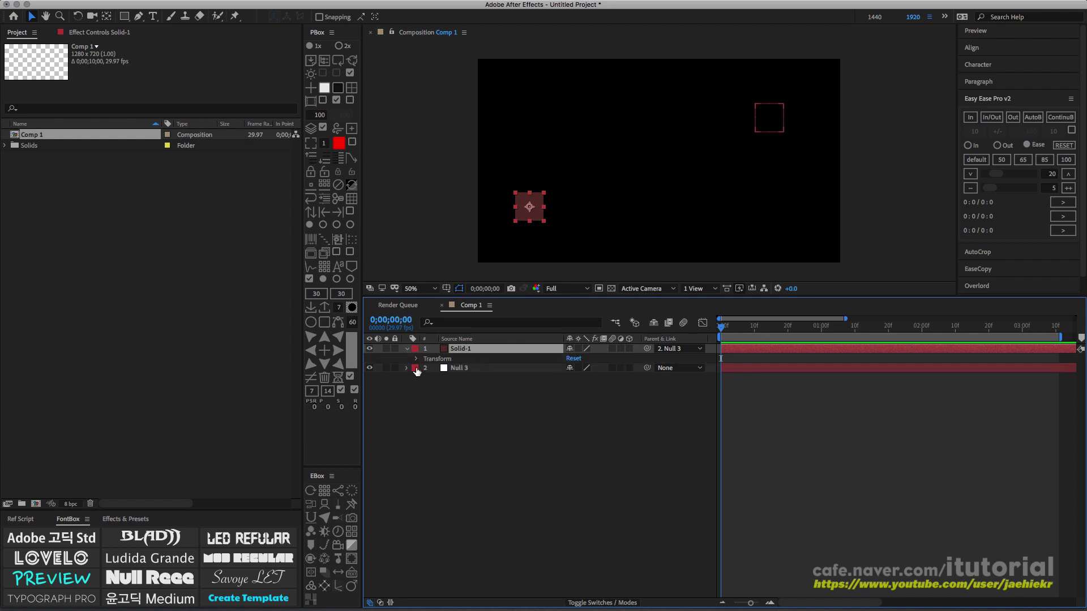
pyautogui.click(416, 360)
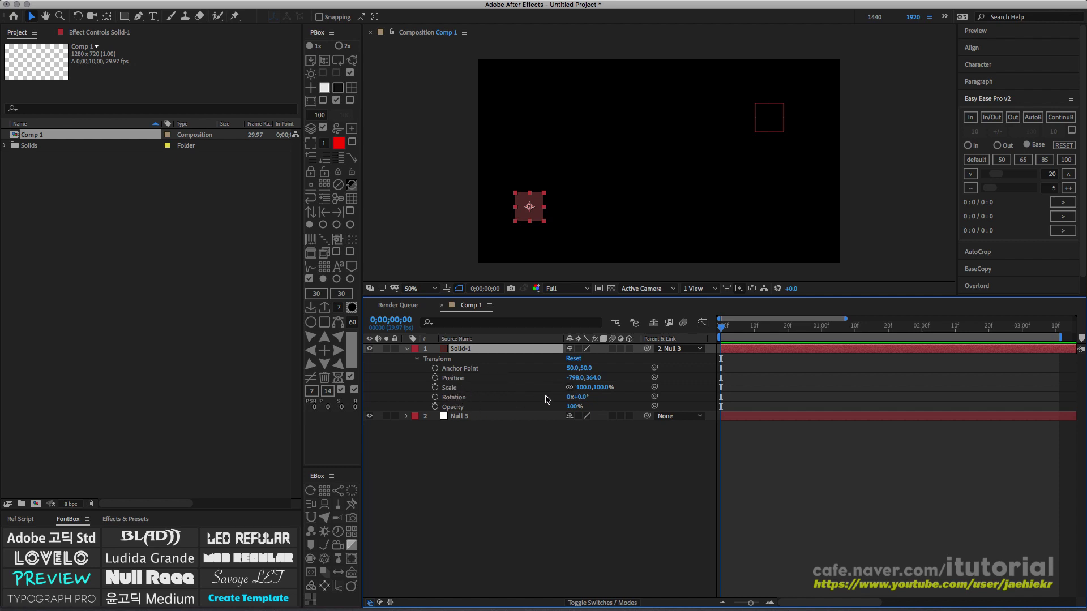
pyautogui.moveTo(582, 387)
pyautogui.mouseDown()
pyautogui.moveTo(583, 401)
pyautogui.moveTo(590, 390)
pyautogui.mouseUp()
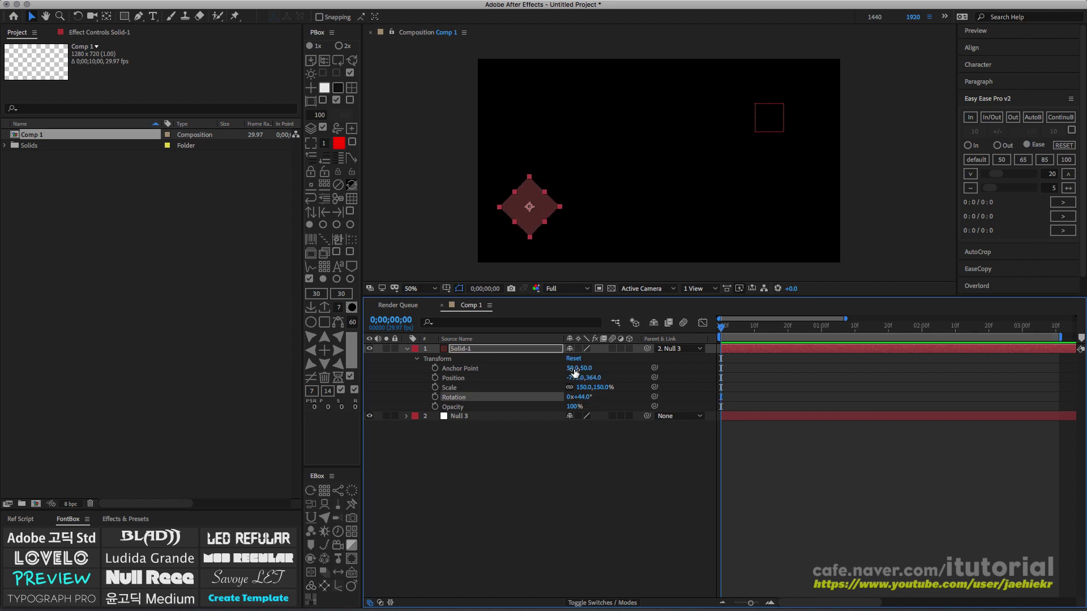
# Reset the parented solid's position, scale and rotation together with PSR, and delete the solid layer.
pyautogui.click(478, 349)
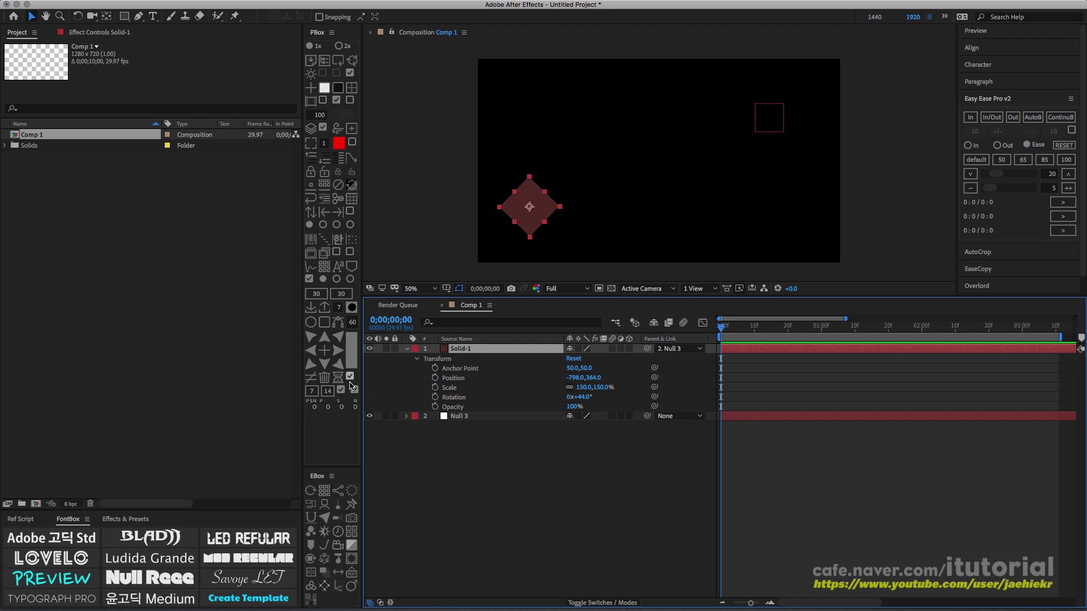
pyautogui.click(313, 407)
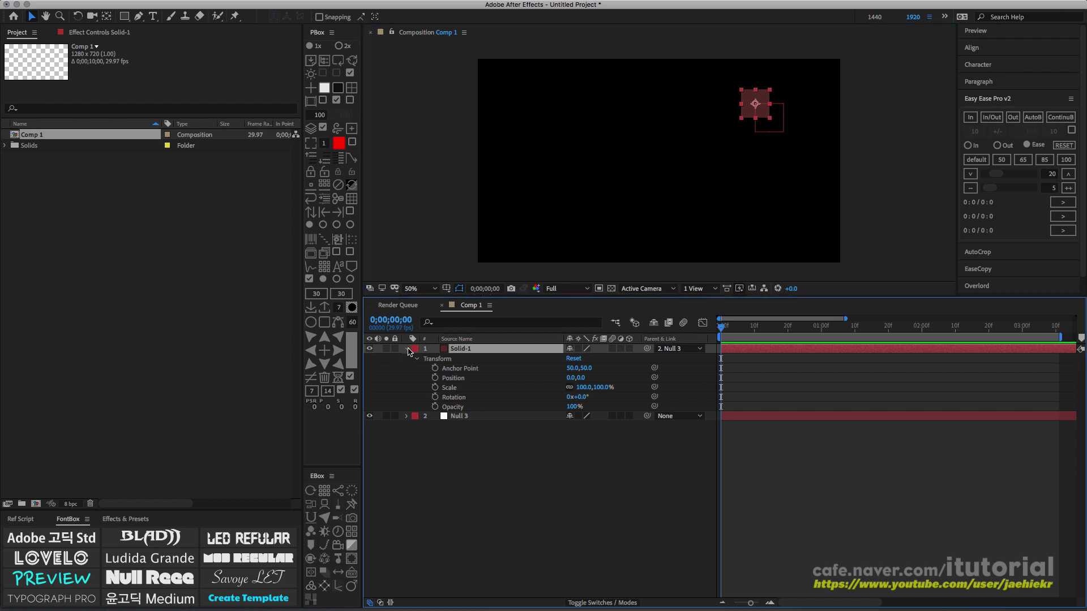
pyautogui.click(407, 349)
pyautogui.click(462, 377)
pyautogui.click(460, 349)
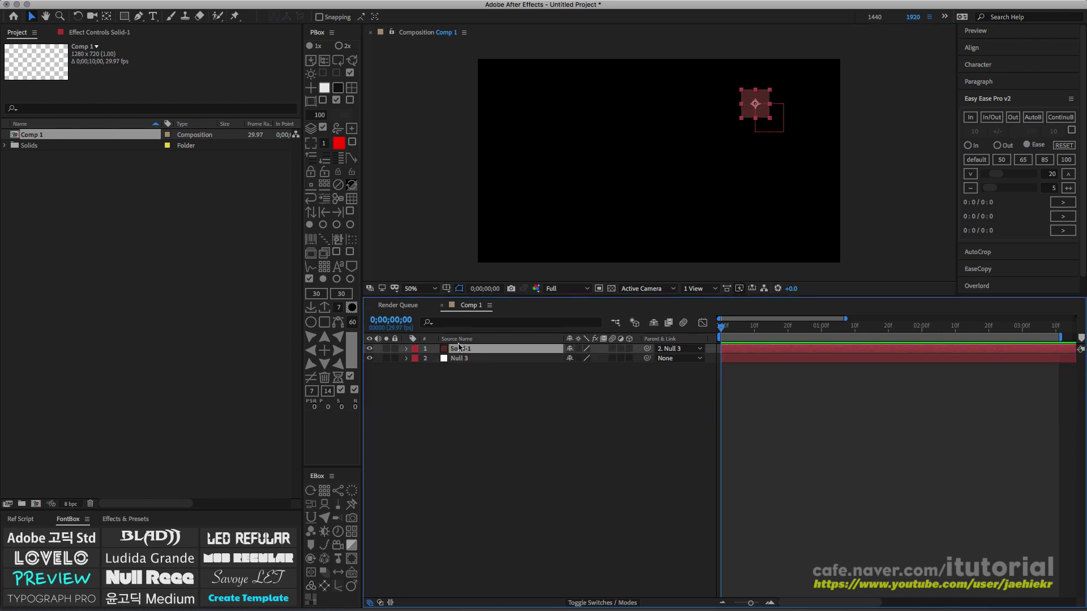
pyautogui.press('Delete')
# Add four small solids and spread them along a curve from the frame's upper-left area down to its bottom centre.
pyautogui.click(351, 87)
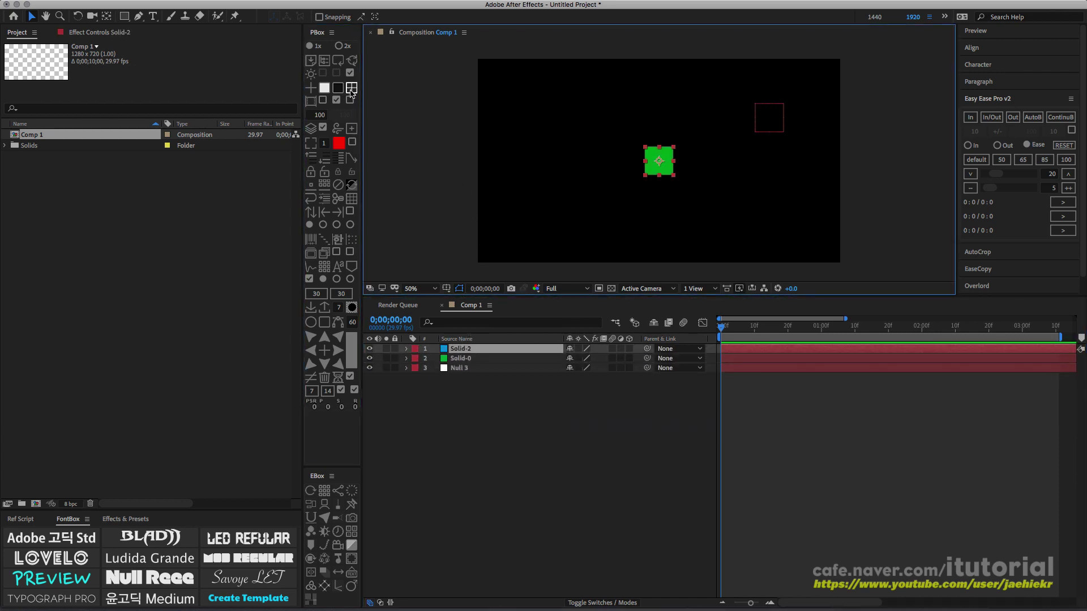
pyautogui.click(351, 89)
pyautogui.moveTo(647, 157); pyautogui.dragTo(564, 90)
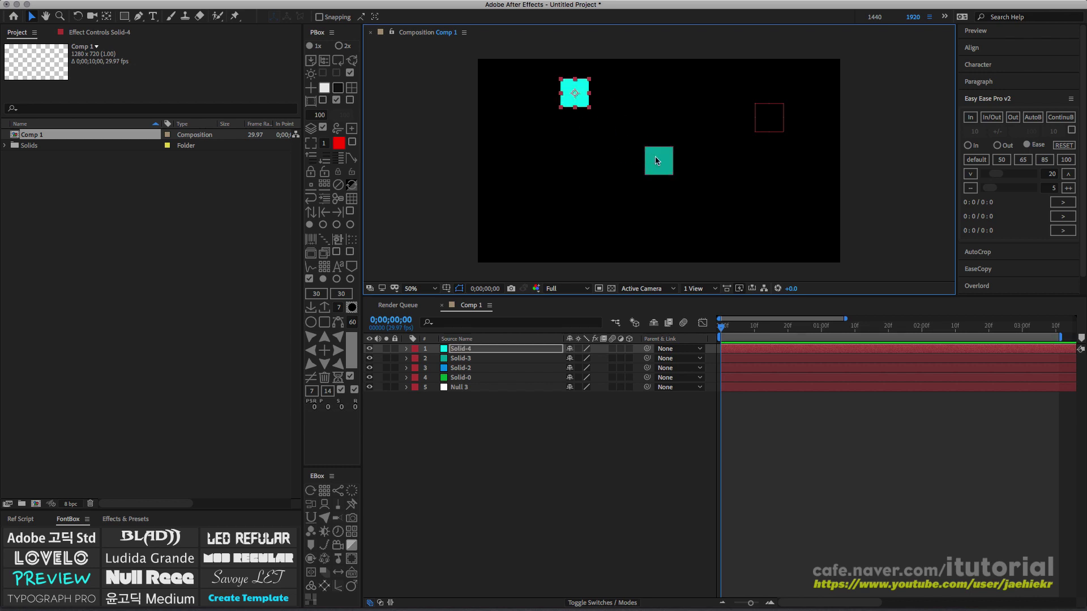
pyautogui.moveTo(655, 161); pyautogui.dragTo(667, 221)
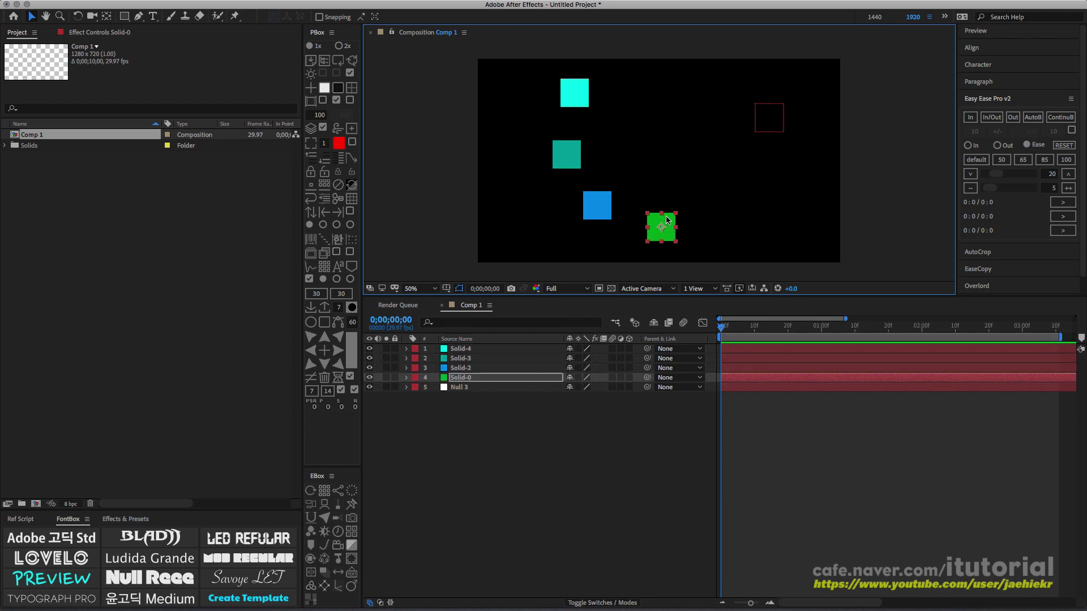
# Parent all four solids to the null while keeping their positions.
pyautogui.moveTo(436, 347); pyautogui.dragTo(494, 361)
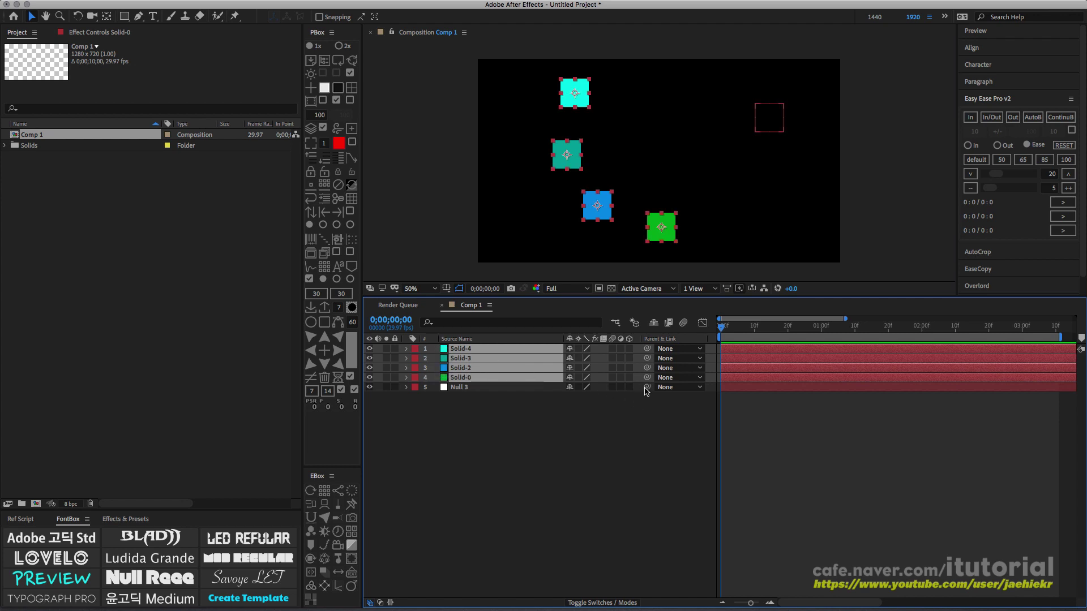
pyautogui.moveTo(647, 378); pyautogui.dragTo(511, 390)
pyautogui.click(513, 399)
# Stretch the teal solid horizontally and the blue solid vertically, each to about three times its original length.
pyautogui.click(464, 358)
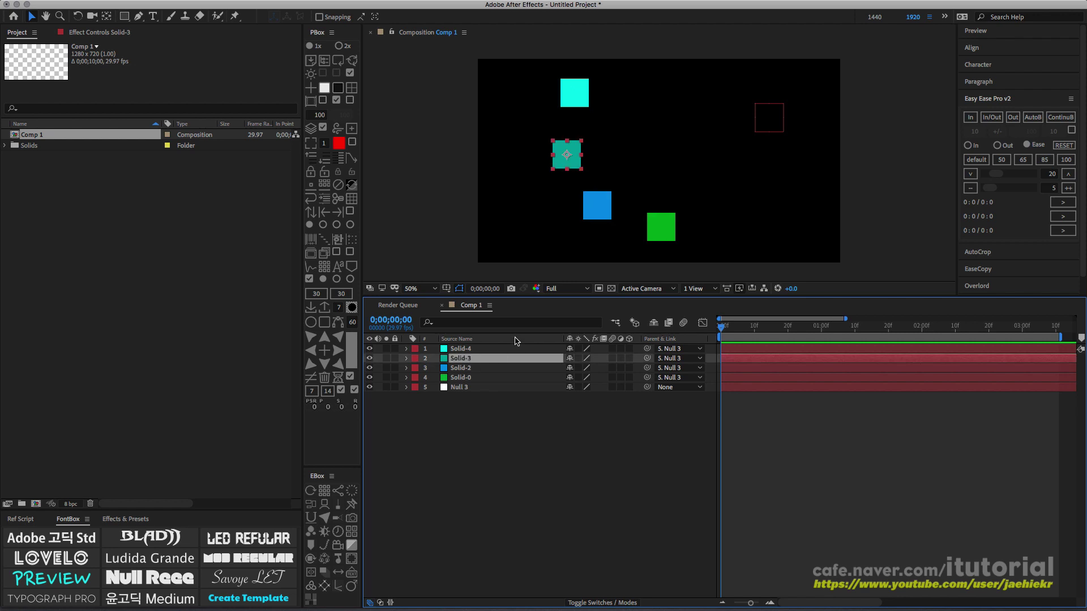
pyautogui.moveTo(582, 154); pyautogui.dragTo(612, 154)
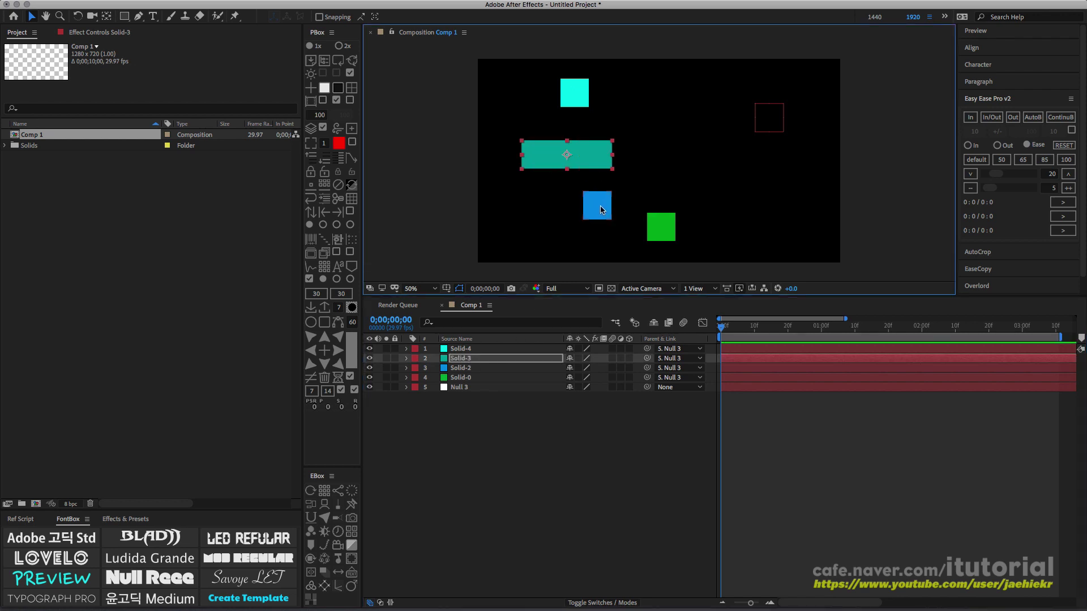
pyautogui.click(601, 210)
pyautogui.moveTo(597, 220); pyautogui.dragTo(597, 248)
# Rotate the green solid slightly clockwise and stretch it lengthwise into a long bar.
pyautogui.click(665, 232)
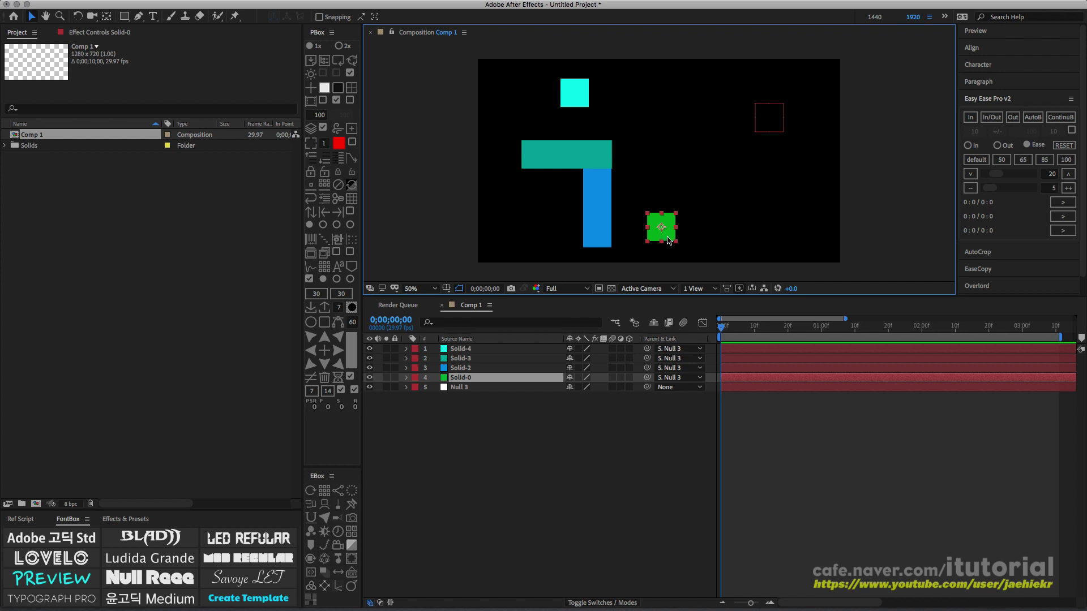
pyautogui.press('w')
pyautogui.moveTo(675, 237); pyautogui.dragTo(655, 249)
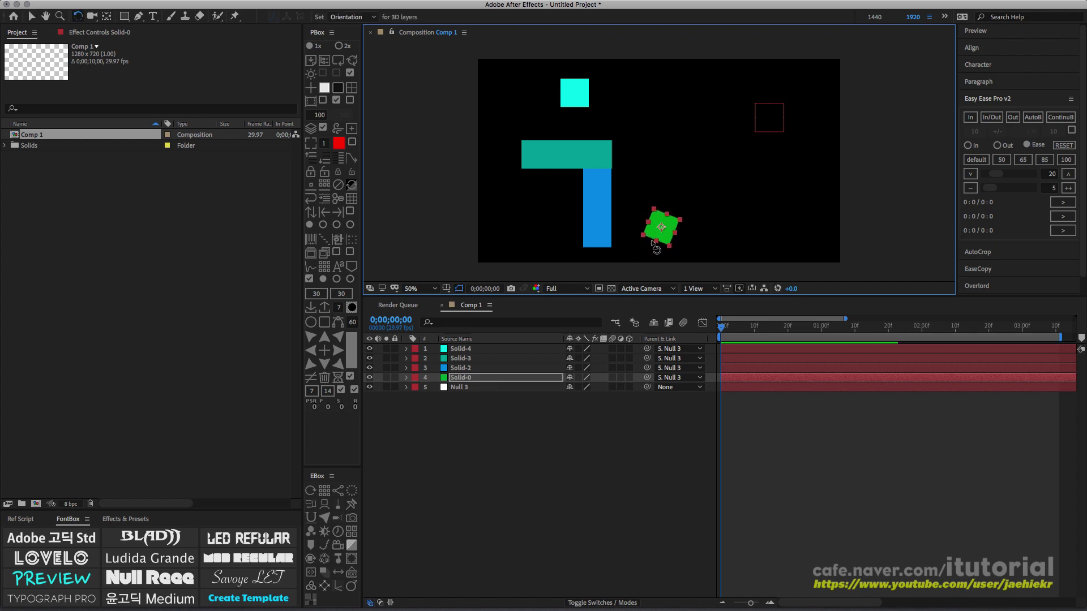
pyautogui.press('v')
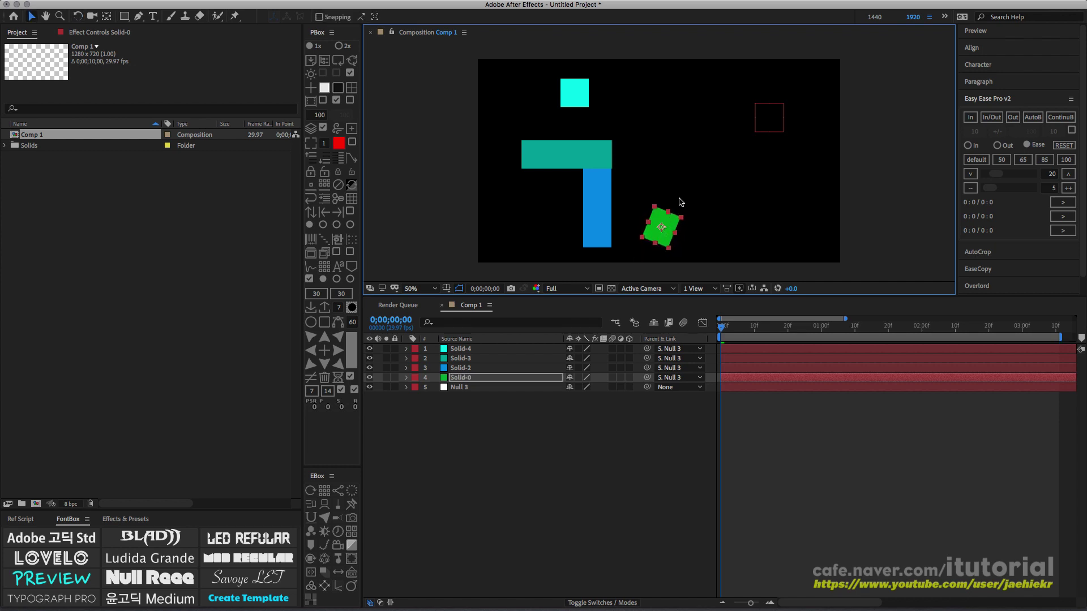
pyautogui.moveTo(679, 200); pyautogui.dragTo(680, 193)
# Rotate the blue, teal and cyan solids to different angles.
pyautogui.click(604, 221)
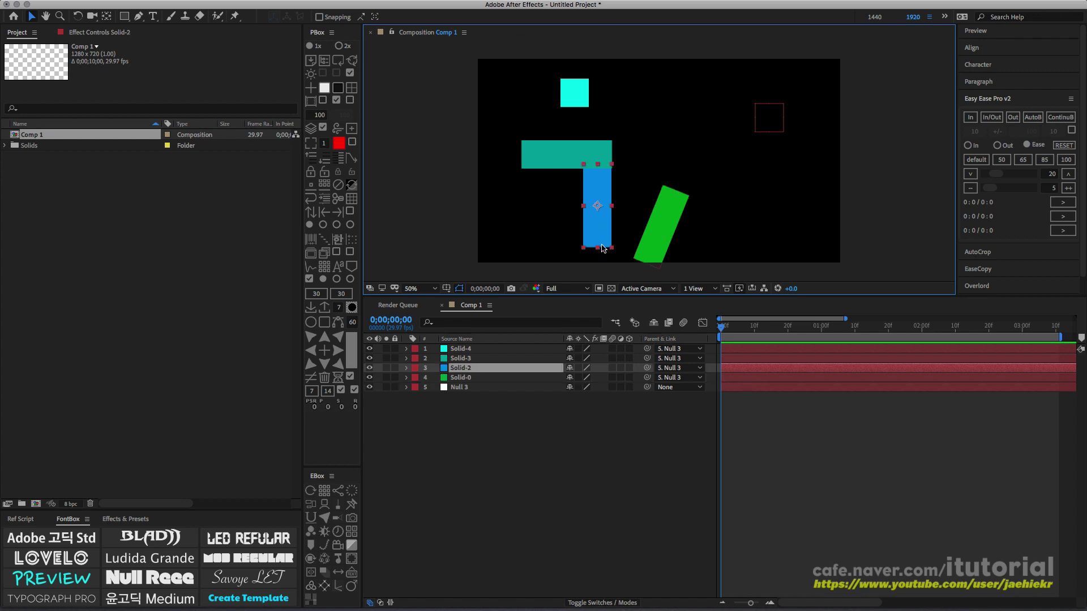
pyautogui.press('w')
pyautogui.moveTo(603, 243); pyautogui.dragTo(572, 242)
pyautogui.click(532, 158)
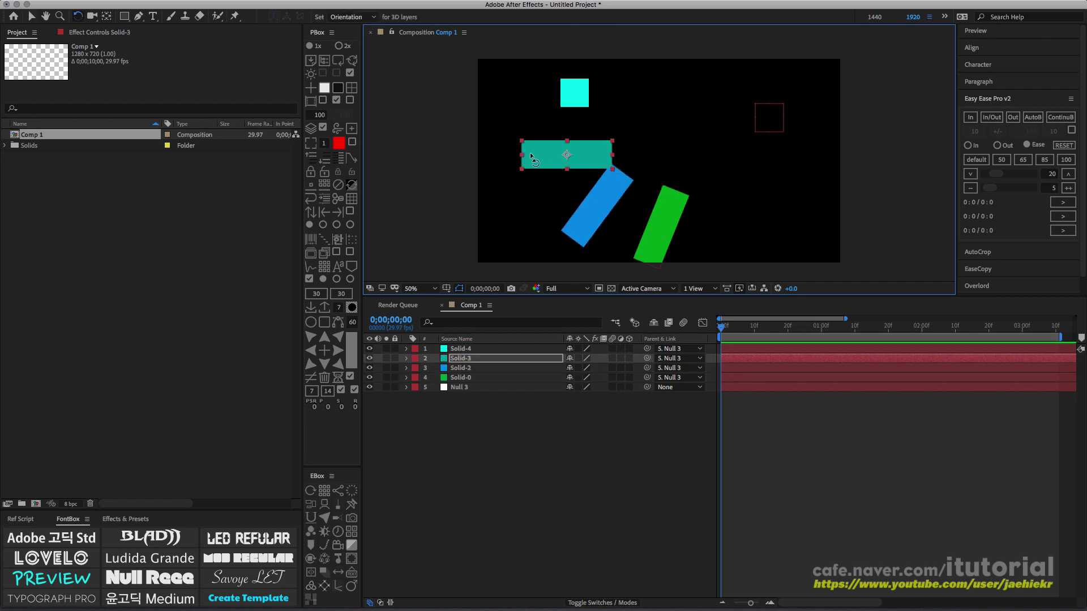
pyautogui.moveTo(531, 155); pyautogui.dragTo(534, 134)
pyautogui.moveTo(571, 101); pyautogui.dragTo(550, 87)
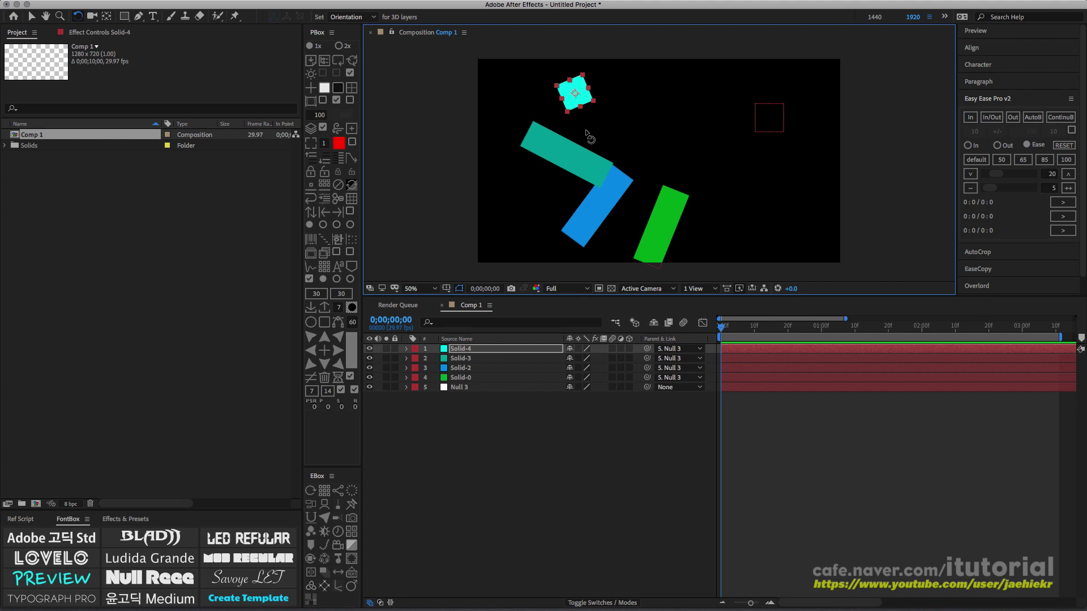
pyautogui.press('v')
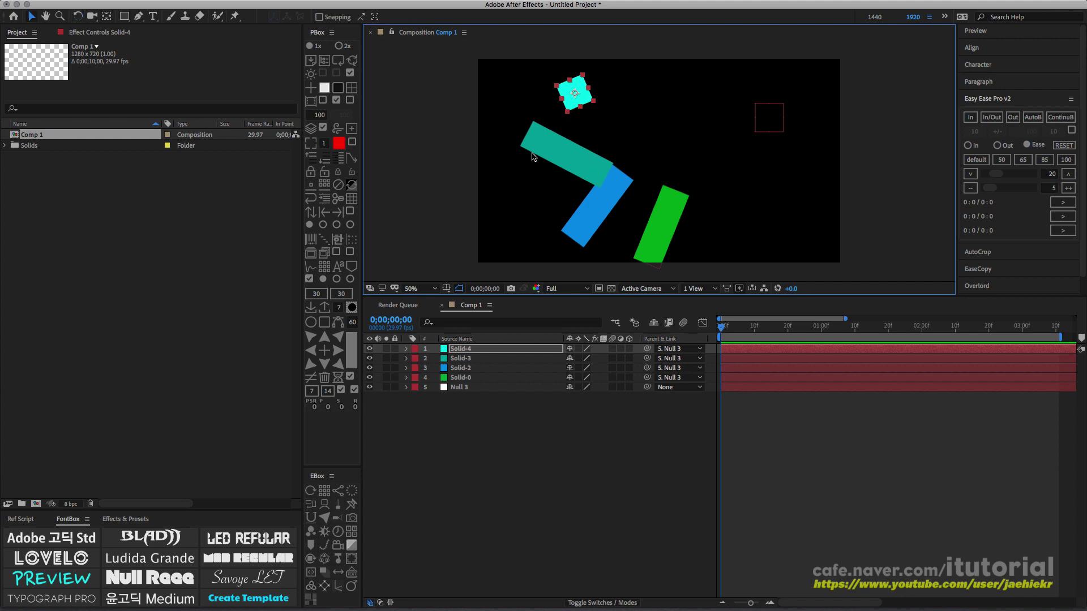
# Try resetting position, scale and rotation of the four parented solids together with PSR, and undo it.
pyautogui.moveTo(434, 352); pyautogui.dragTo(478, 392)
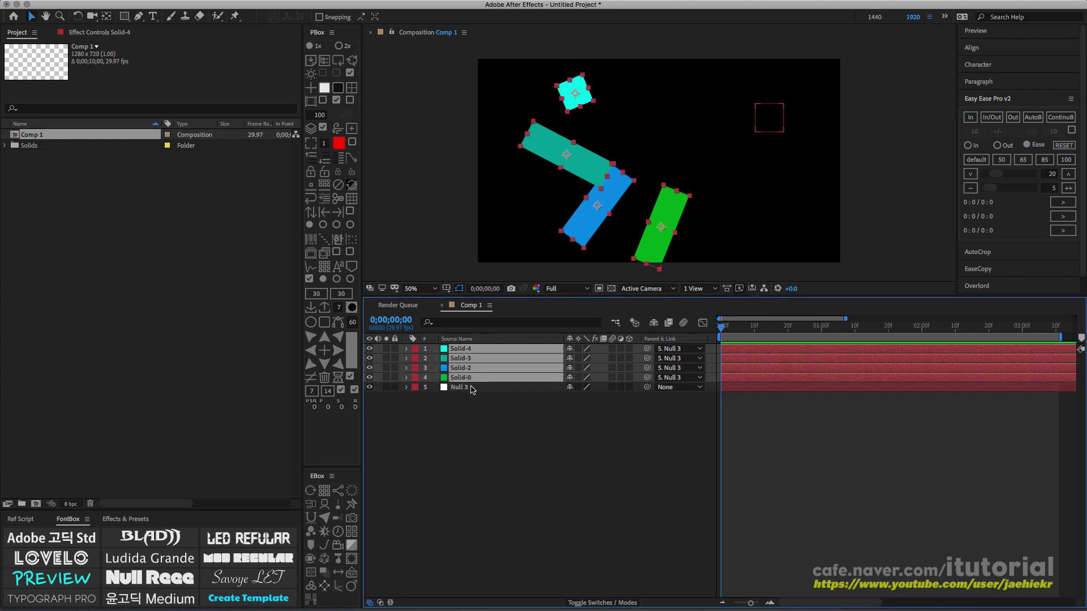
pyautogui.click(313, 406)
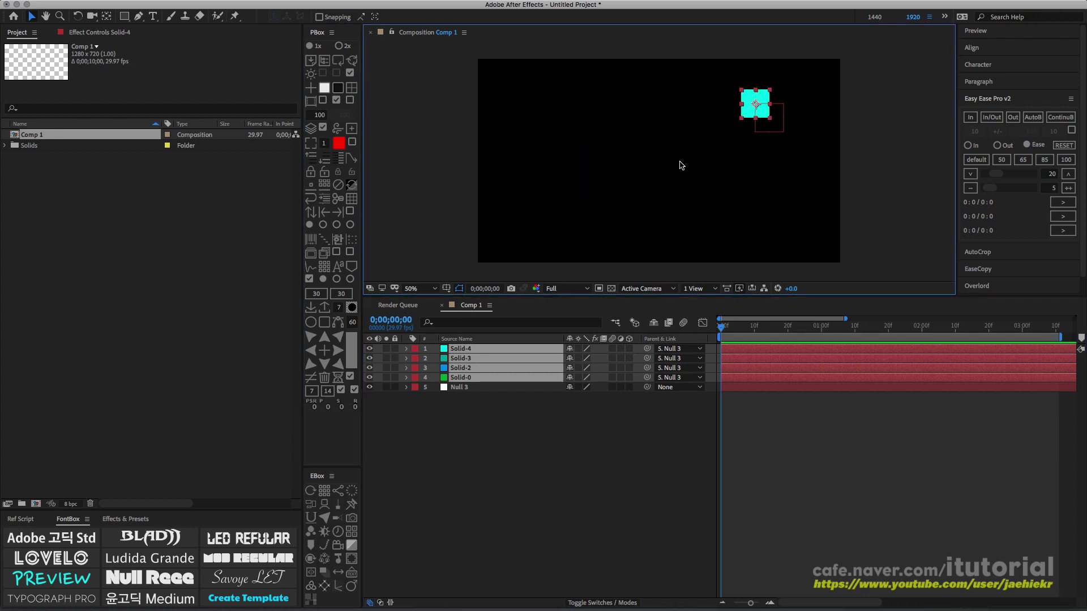
pyautogui.hotkey('ctrl', 'z')
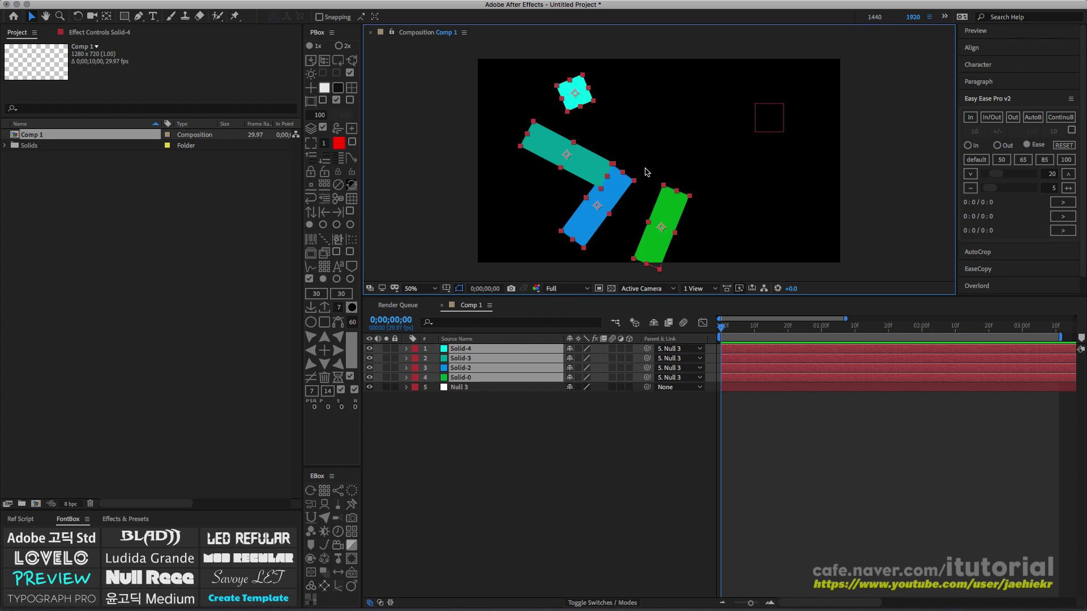
# Reset only the position of the four solids, undo it, and reset only their scale.
pyautogui.click(328, 407)
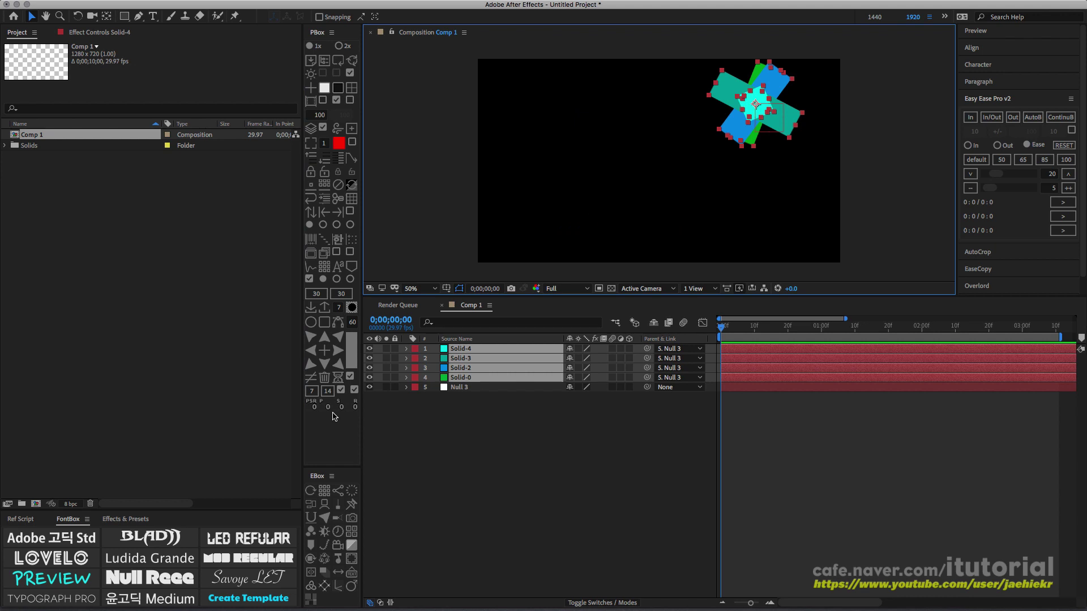
pyautogui.press('super+z')
pyautogui.click(341, 408)
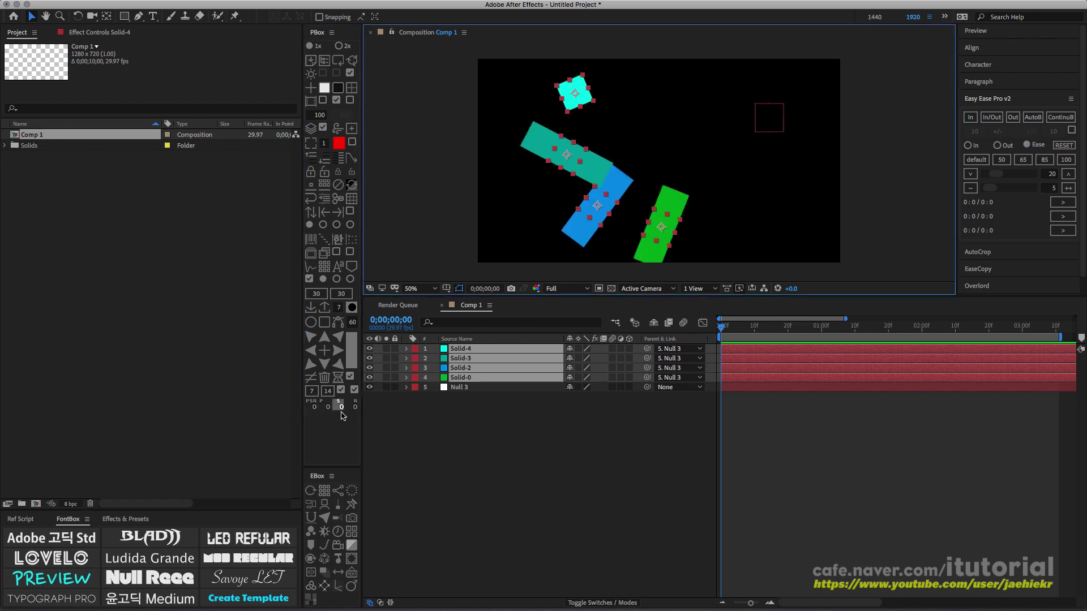
# Undo the scale reset, and try resetting only the rotation of the four parented solids before undoing that too.
pyautogui.press('super+z')
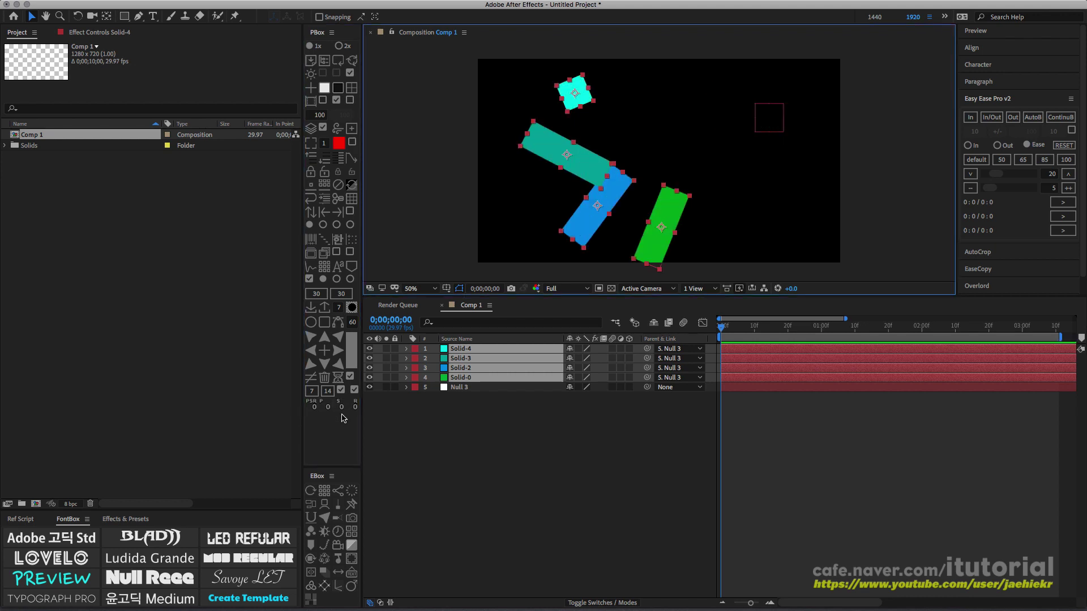
pyautogui.click(355, 407)
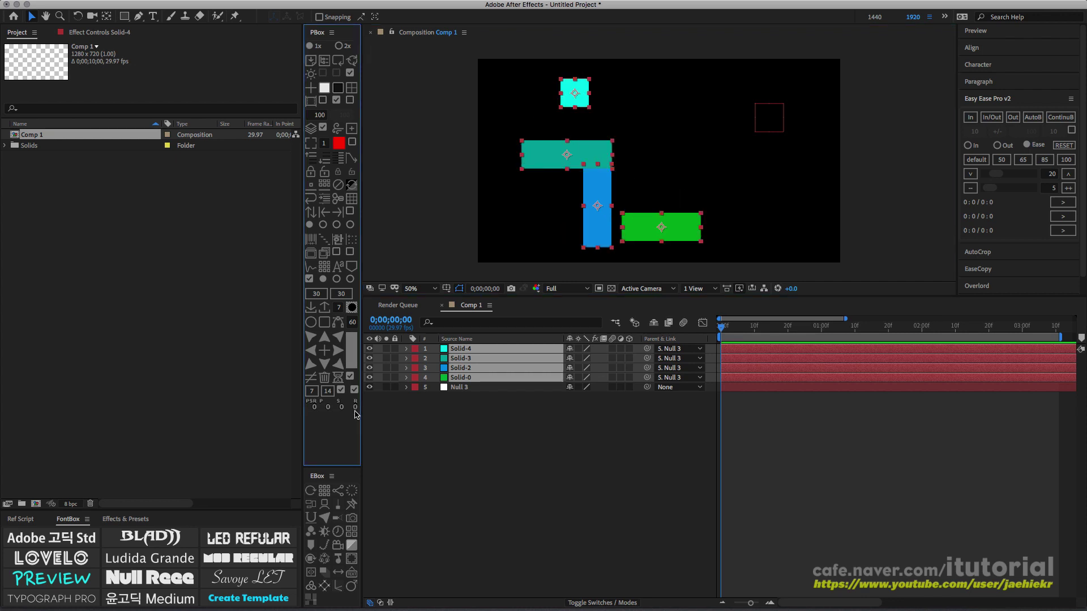
pyautogui.press('super+z')
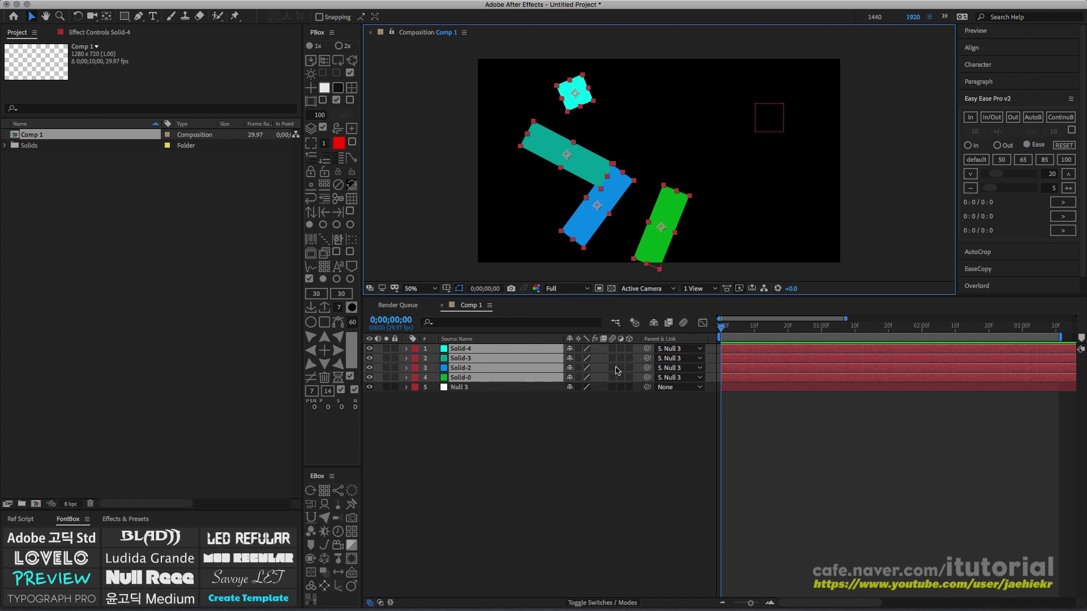
# Turn Solid-4, Solid-3 and Solid-0 into 3D layers.
pyautogui.keyDown('super'); pyautogui.click(630, 349); pyautogui.keyUp('super')
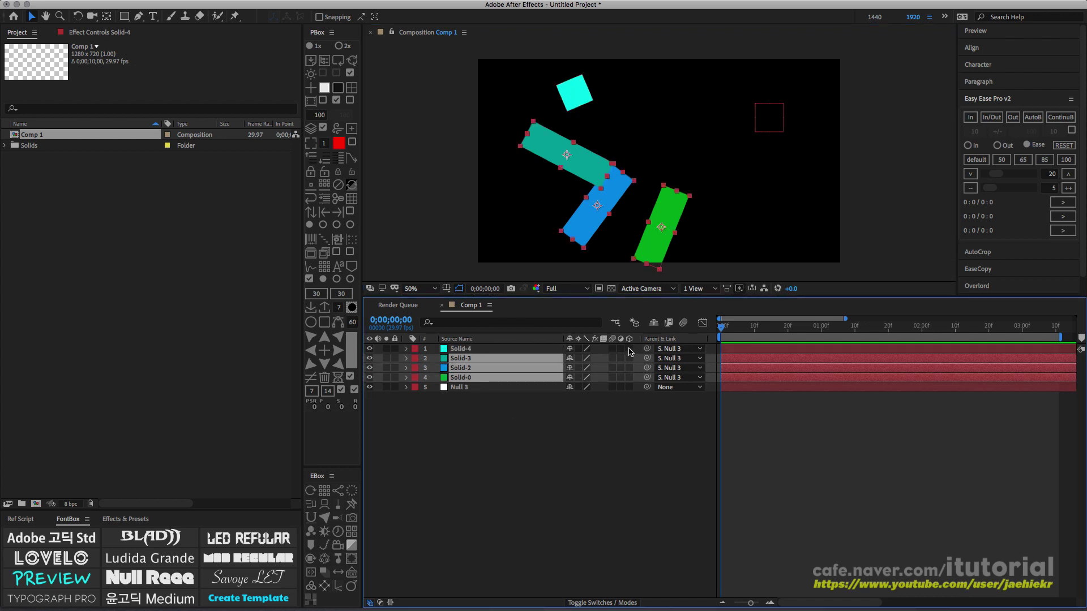
pyautogui.click(629, 358)
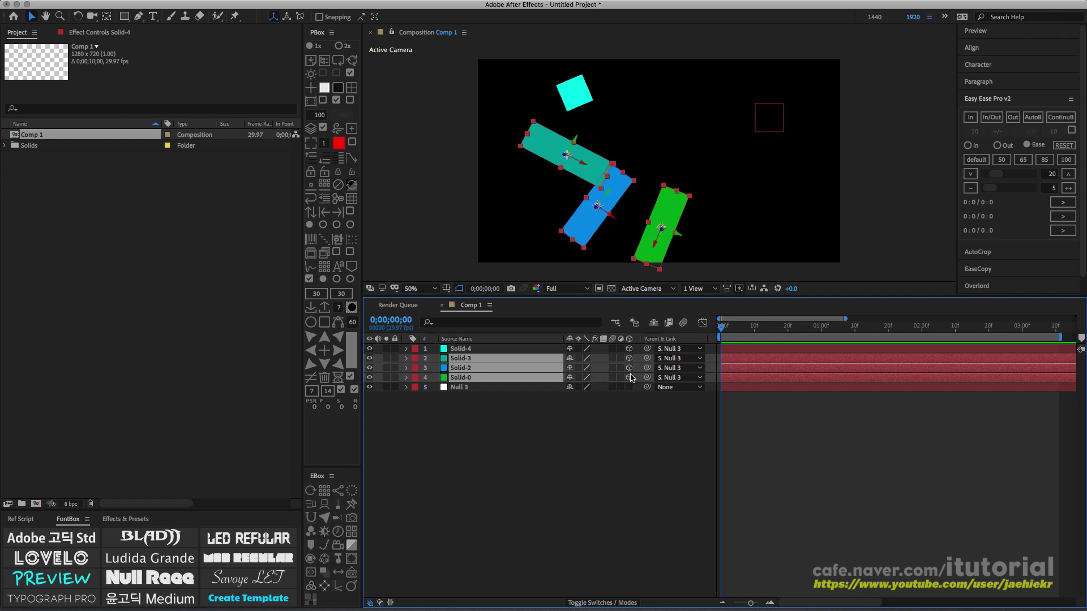
pyautogui.click(626, 403)
pyautogui.moveTo(629, 368); pyautogui.dragTo(629, 378)
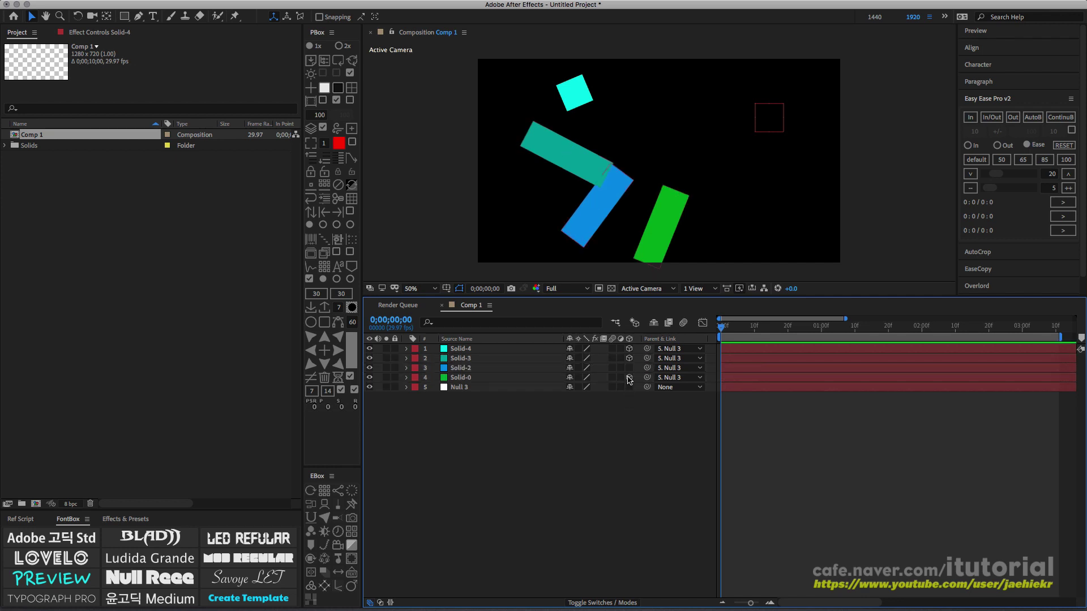
# Show Solid-4's rotation properties and set Orientation to 276°, 24°, 24°, X Rotation to 40°, Y to 22° and Z to 84°.
pyautogui.click(470, 350)
pyautogui.press('r')
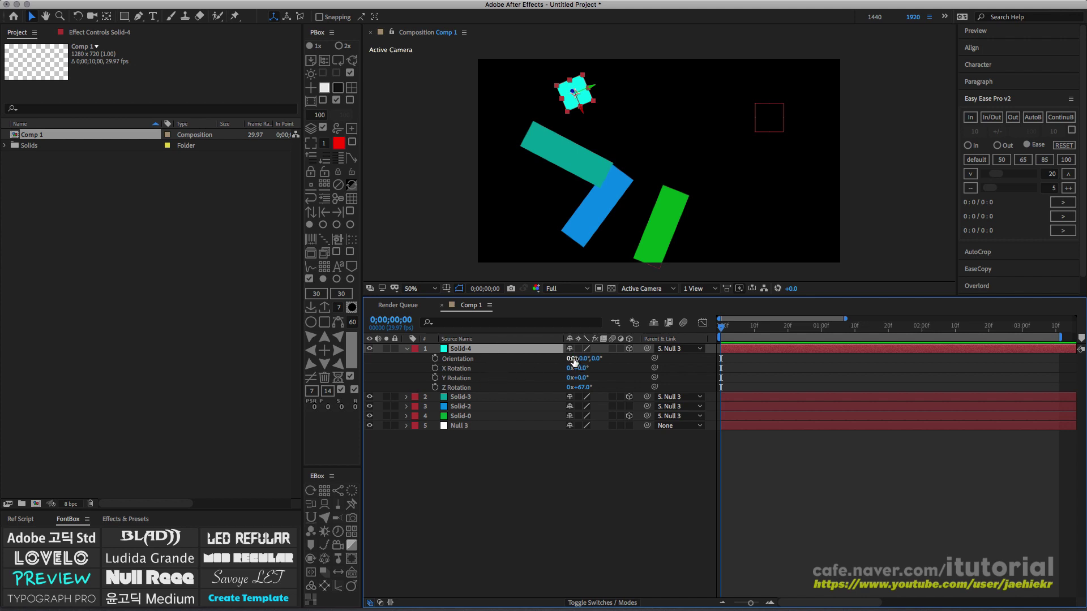
pyautogui.moveTo(572, 360); pyautogui.dragTo(599, 388)
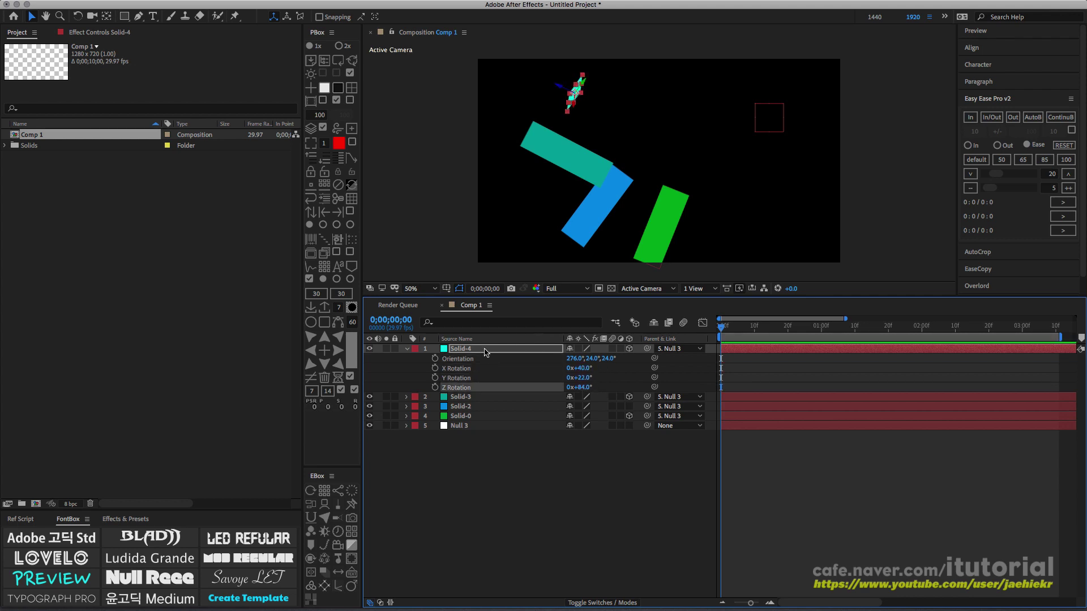
# Try resetting Solid-4's X, Y and Z rotation and undo it, and do the same with its orientation alone.
pyautogui.click(467, 349)
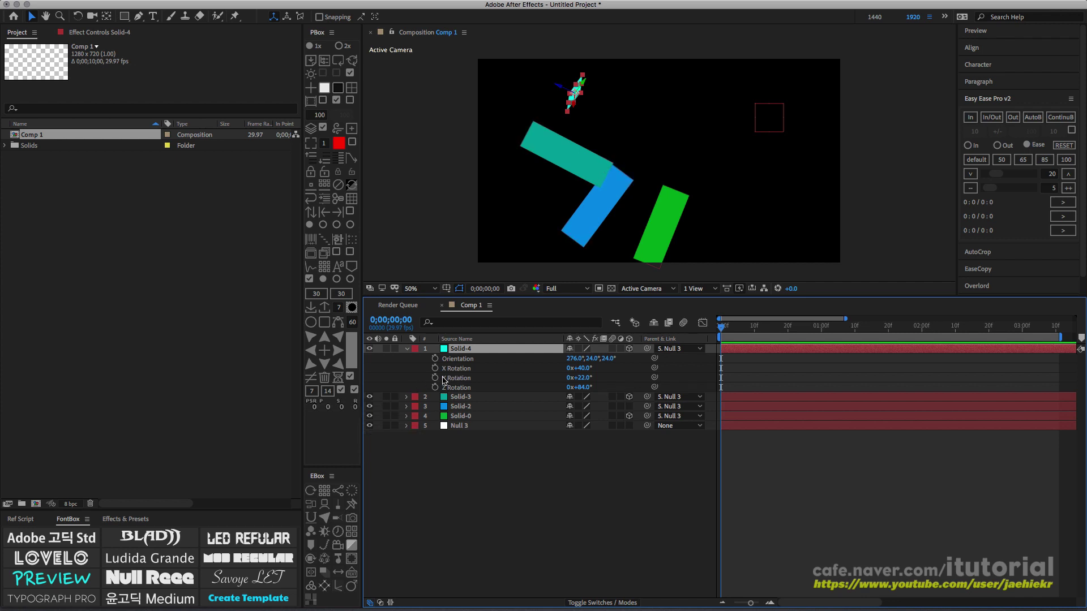
pyautogui.click(354, 406)
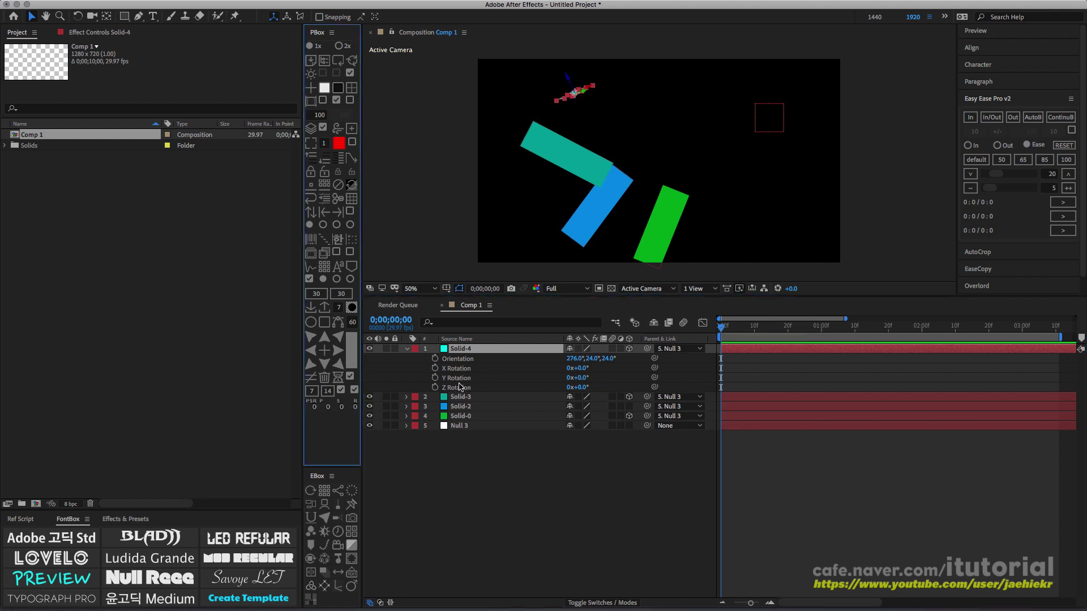
pyautogui.press('super+z')
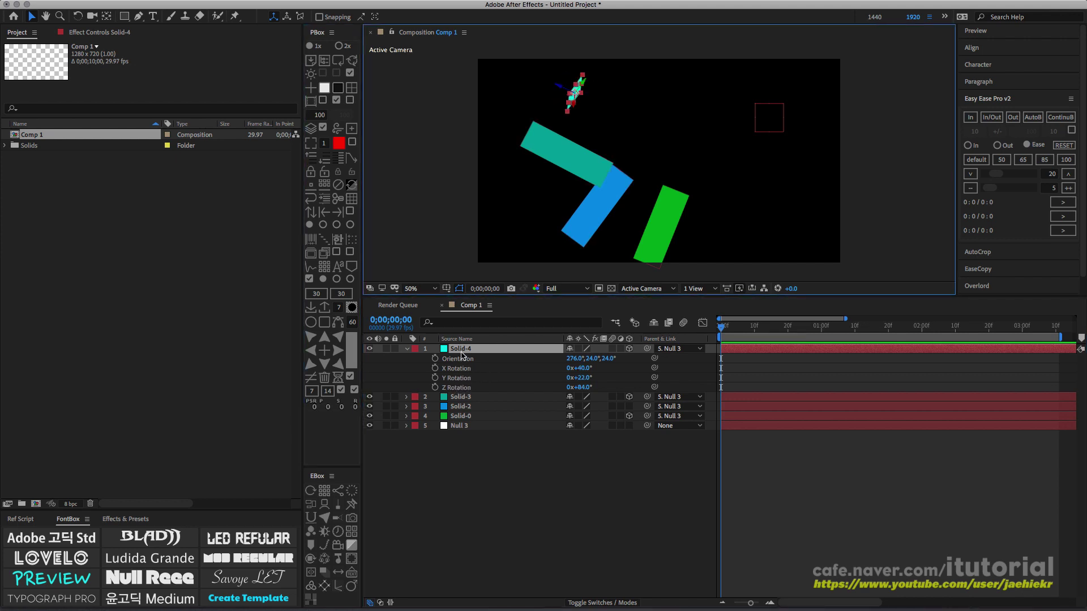
pyautogui.keyDown('shift'); pyautogui.click(355, 407); pyautogui.keyUp('shift')
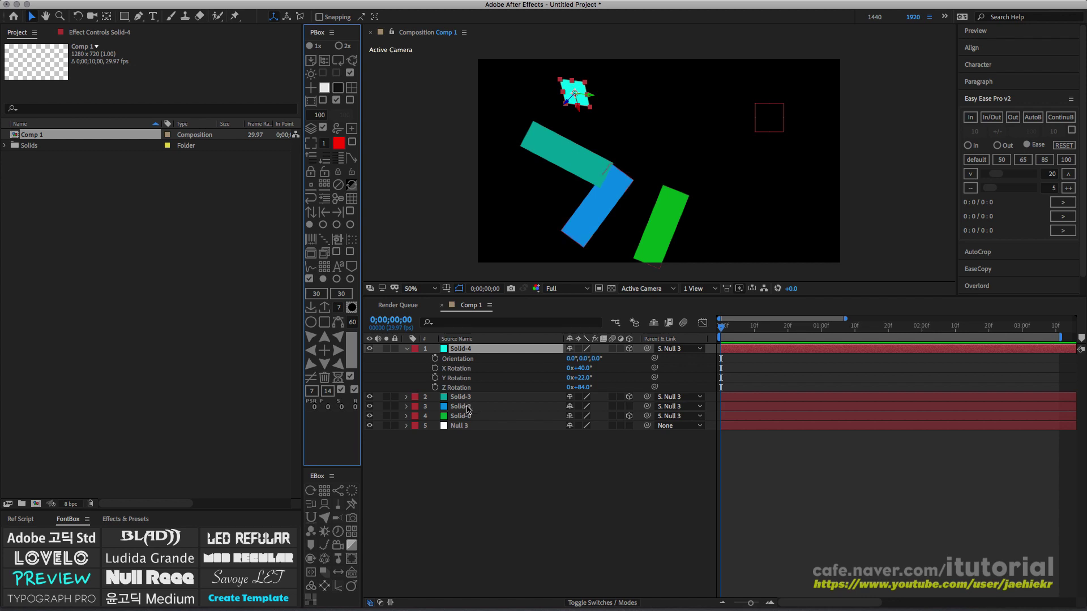
pyautogui.click(464, 350)
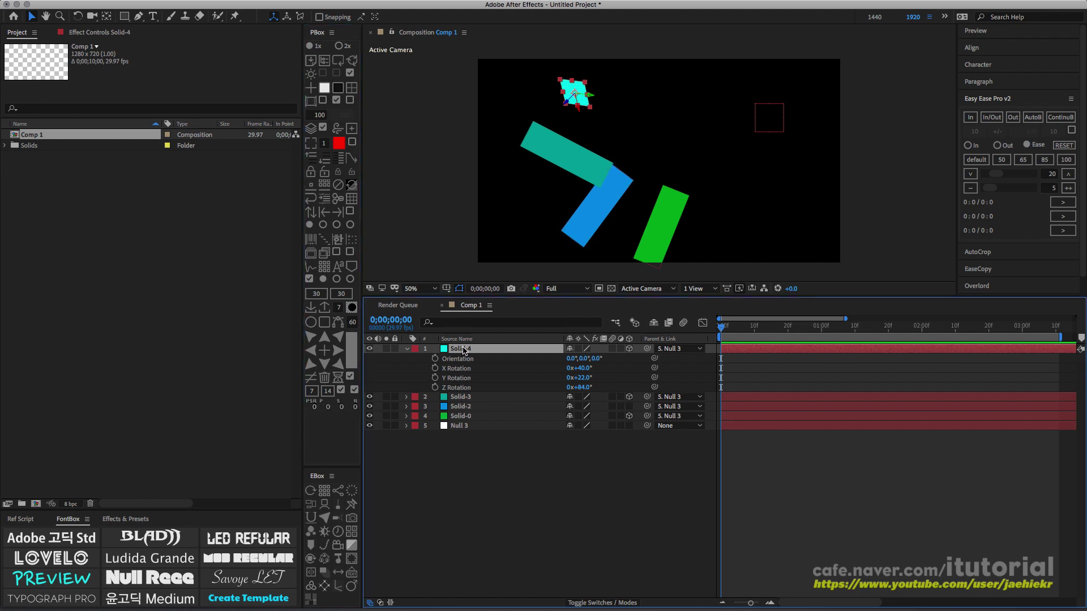
pyautogui.press('super+z')
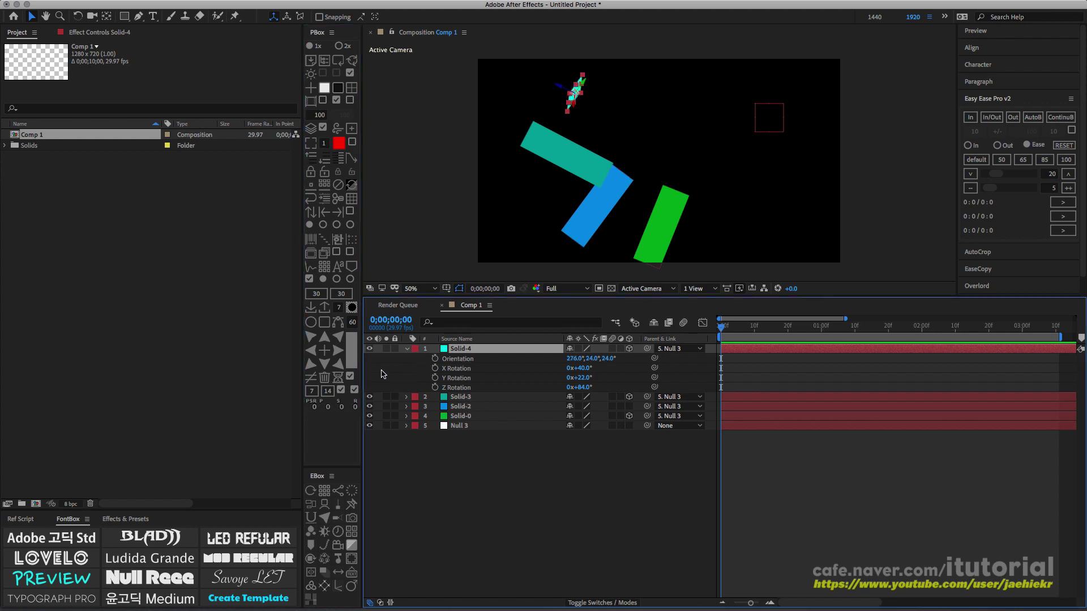
# Try resetting both the axis rotations and the orientation of Solid-4, and undo both resets.
pyautogui.click(355, 407)
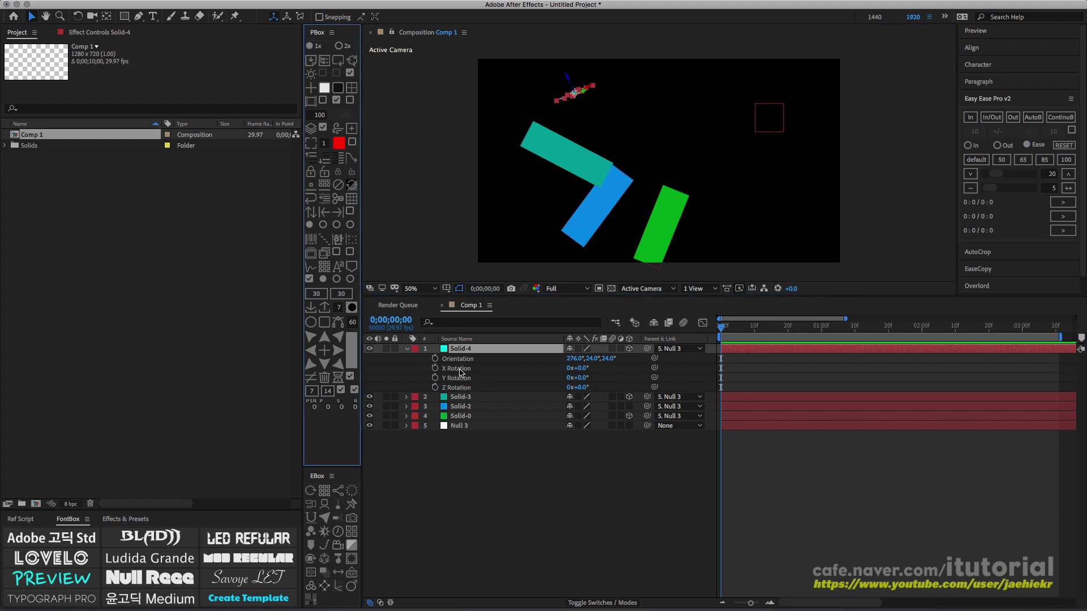
pyautogui.click(355, 406)
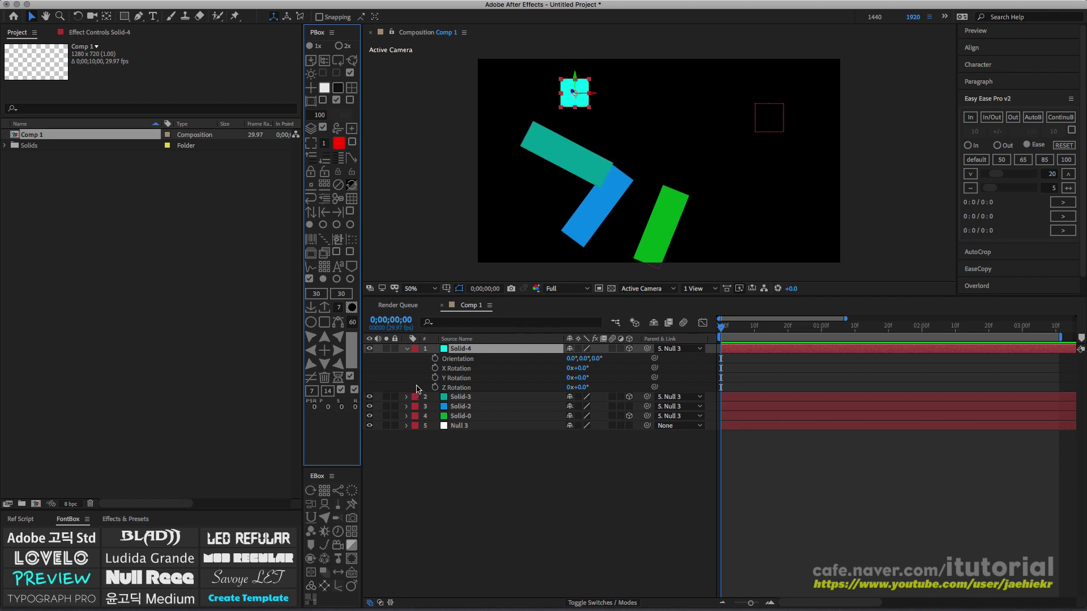
pyautogui.hotkey('ctrl', 'z')
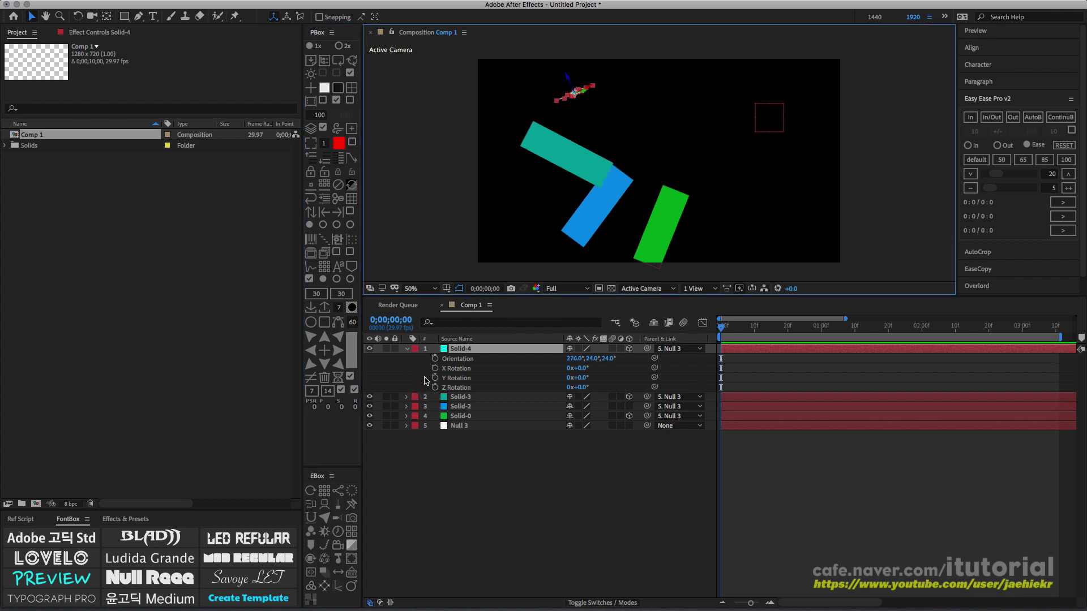
pyautogui.hotkey('ctrl', 'z')
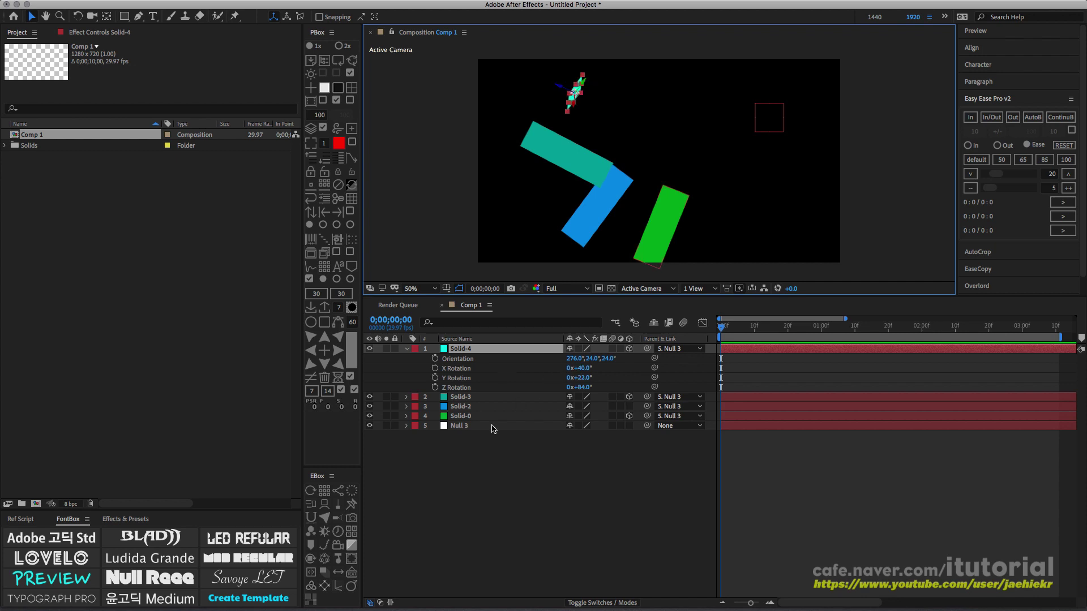
# Reset the position, scale and rotation of the four parented solids together, including the orientation of the 3D ones, and collapse Solid-4's properties.
pyautogui.moveTo(423, 347); pyautogui.dragTo(563, 421)
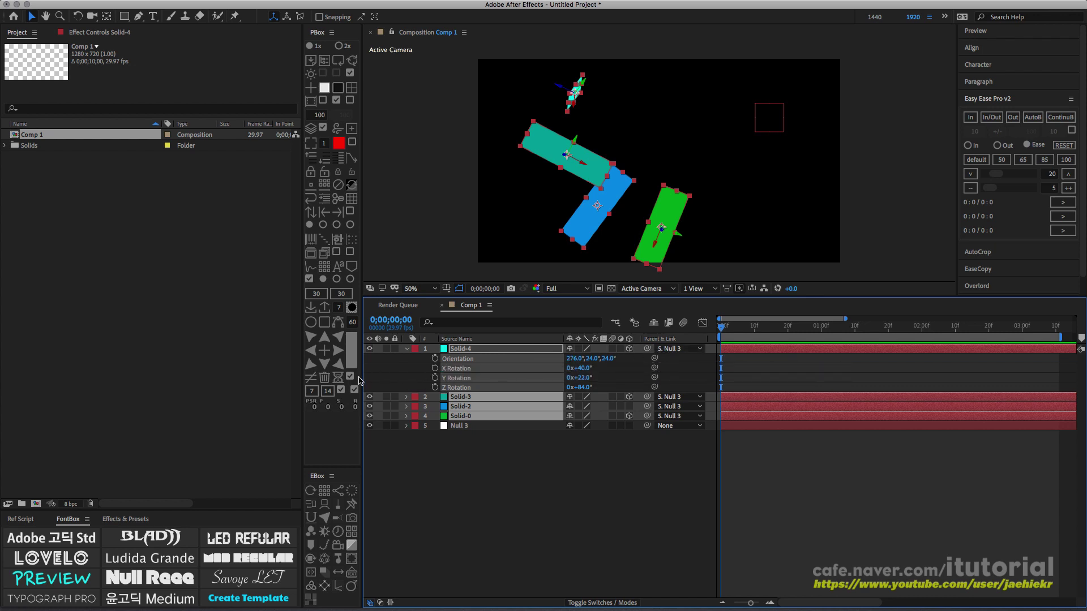
pyautogui.click(328, 408)
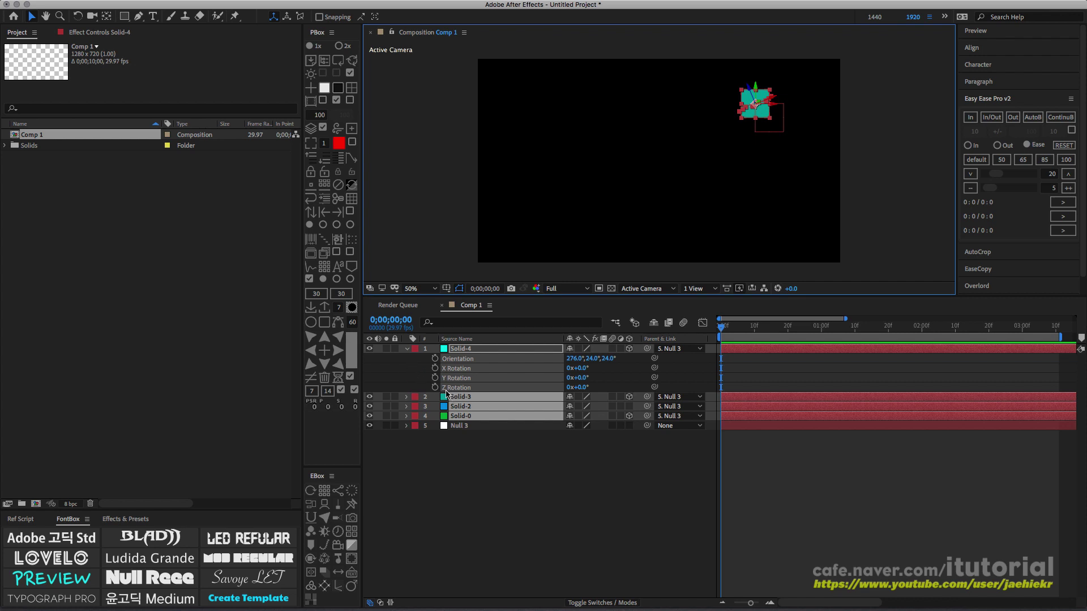
pyautogui.click(356, 409)
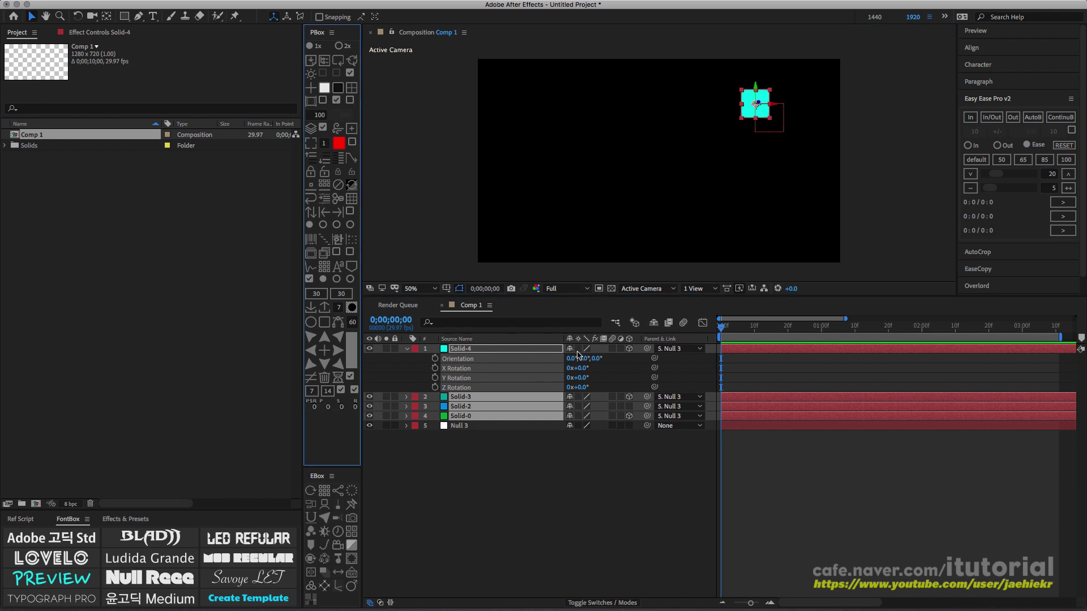
pyautogui.click(407, 349)
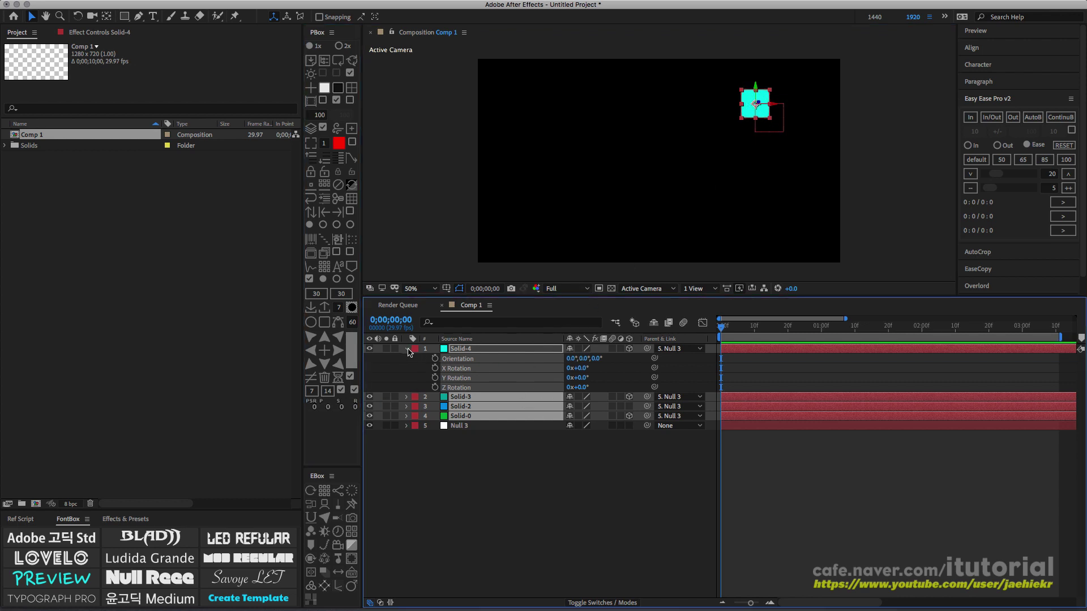
# Delete all four solids and the null from the composition.
pyautogui.click(464, 415)
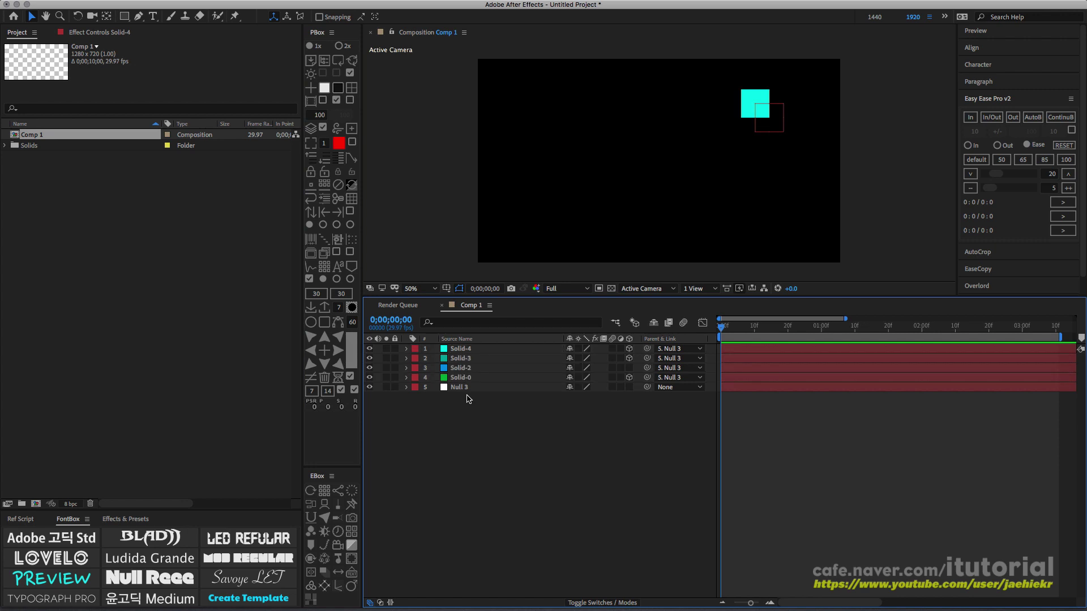
pyautogui.click(467, 349)
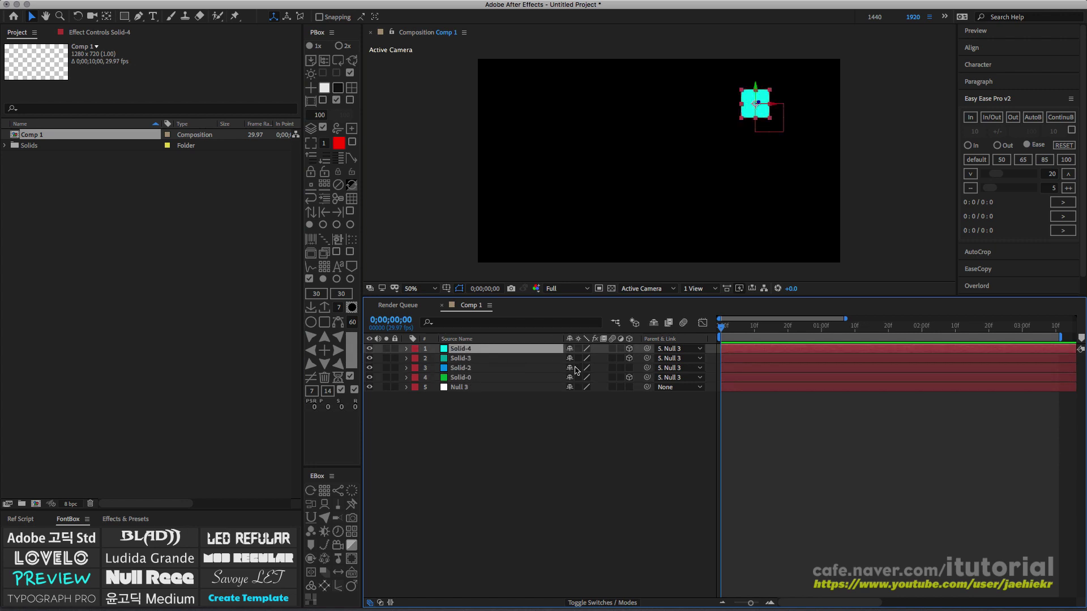
pyautogui.moveTo(472, 403); pyautogui.dragTo(465, 347)
pyautogui.press('Delete')
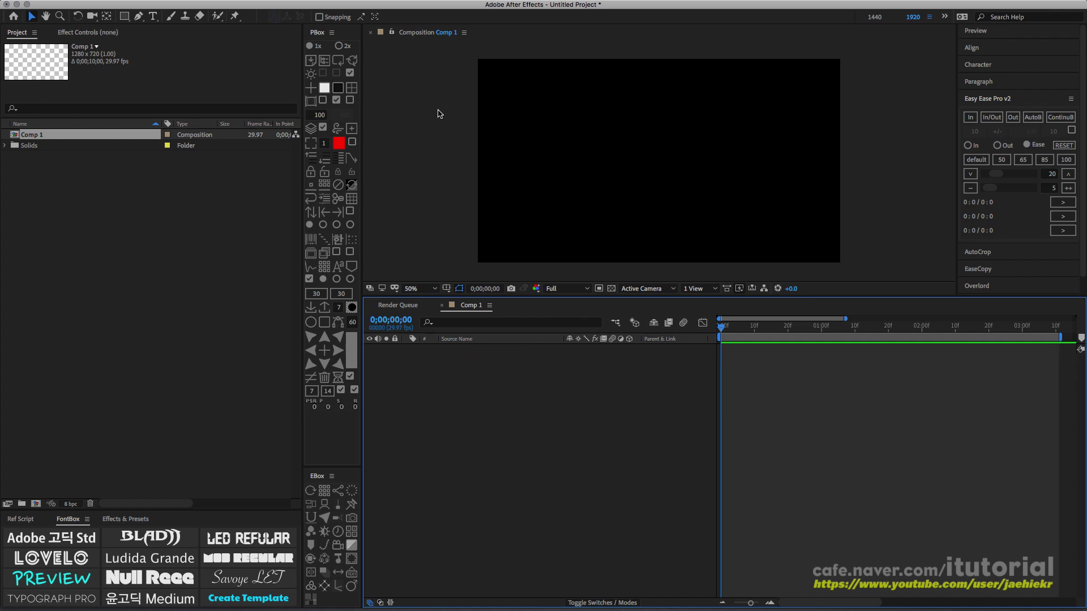
# Create a new small solid with PBox and move it to about 312, 158 in the composition's upper-left area.
pyautogui.click(351, 89)
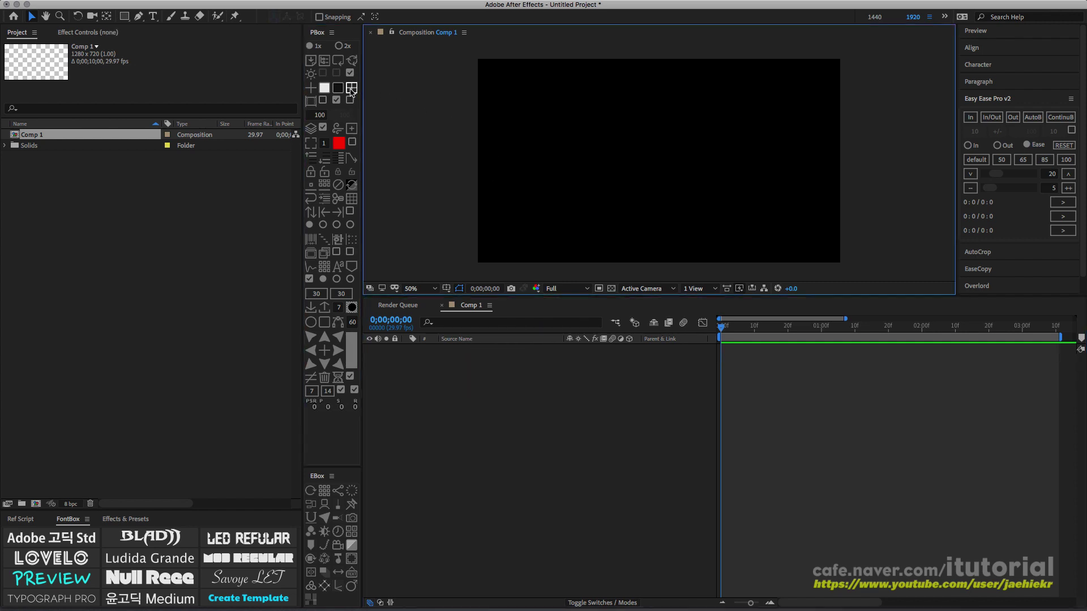
pyautogui.moveTo(651, 155); pyautogui.dragTo(558, 96)
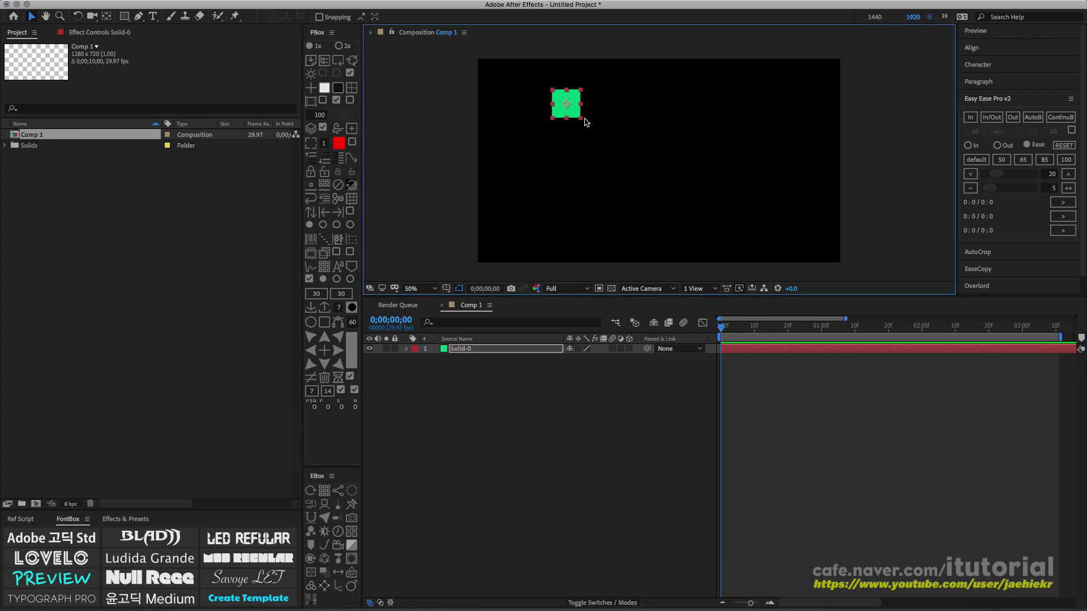
pyautogui.click(471, 361)
pyautogui.click(464, 350)
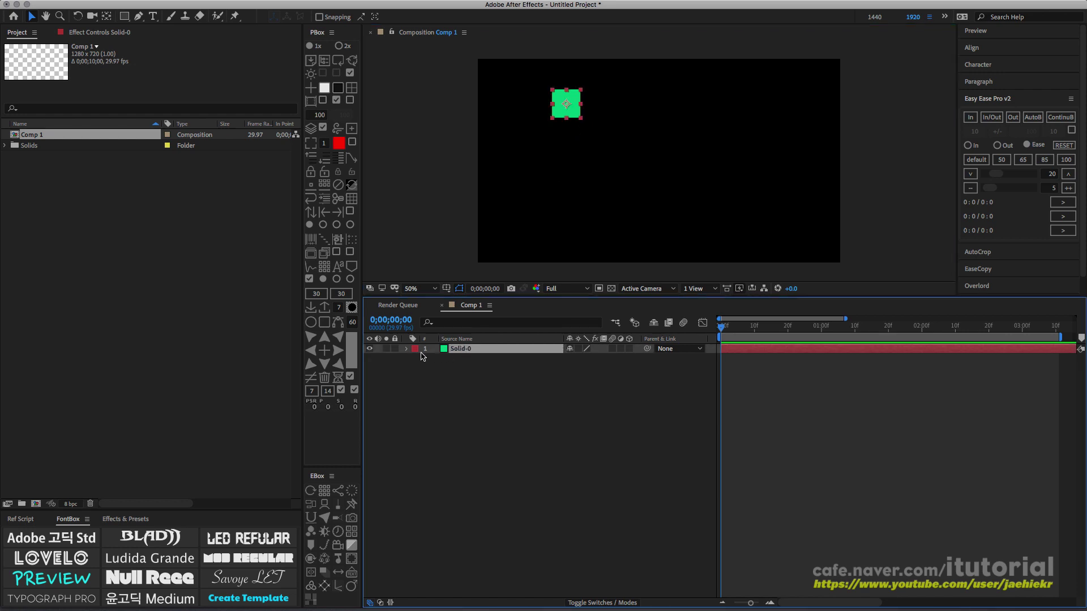
# Keyframe the solid's transform at the first frame with Position 333, 158, Scale 52% and Rotation 51°.
pyautogui.click(407, 349)
pyautogui.click(418, 359)
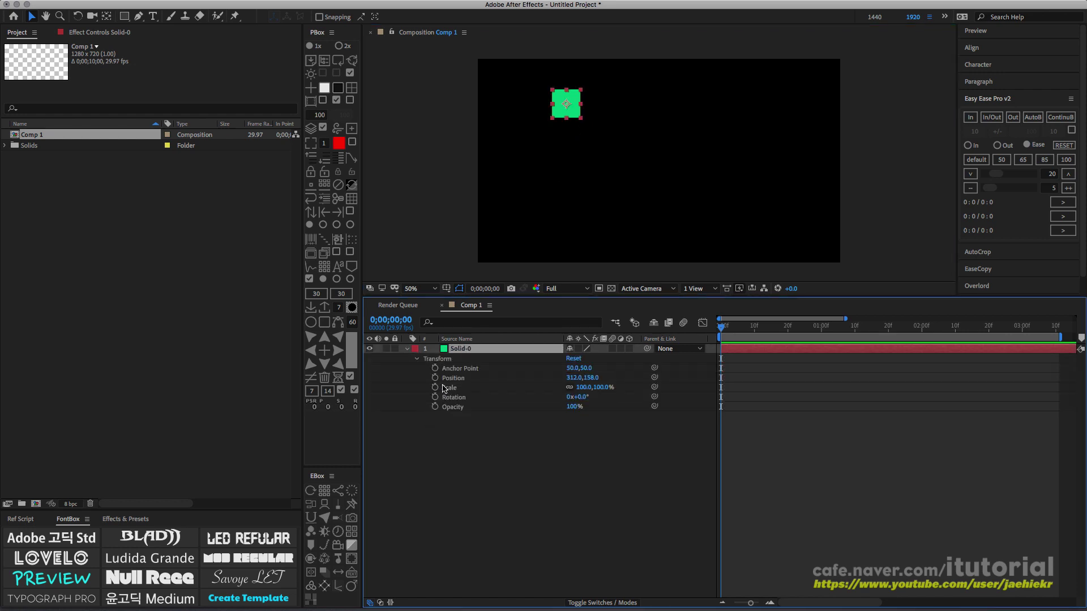
pyautogui.click(435, 387)
pyautogui.click(435, 378)
pyautogui.click(434, 396)
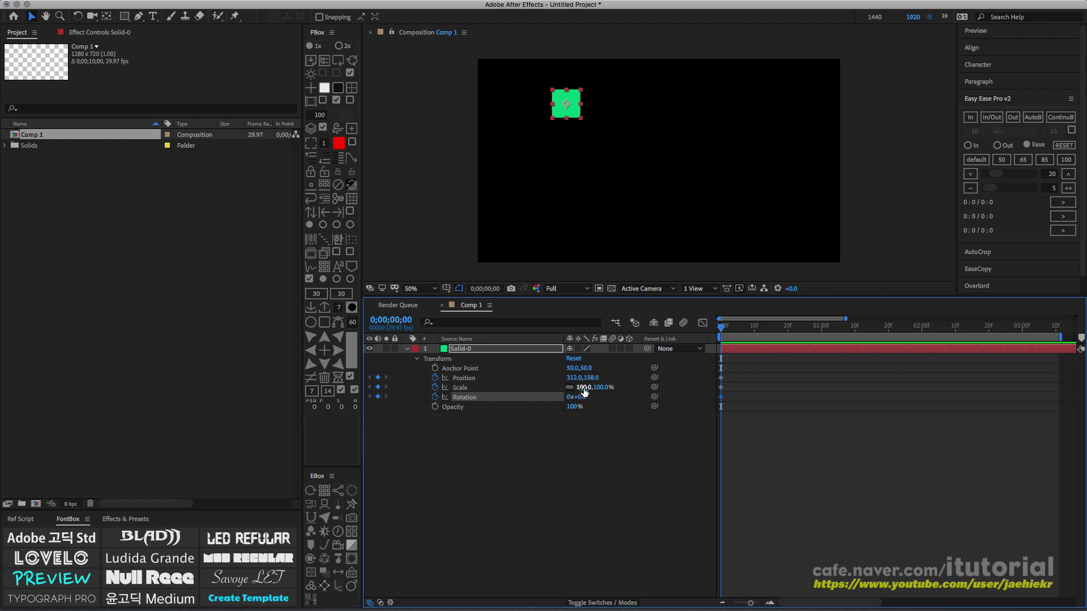
pyautogui.moveTo(583, 389); pyautogui.dragTo(612, 398)
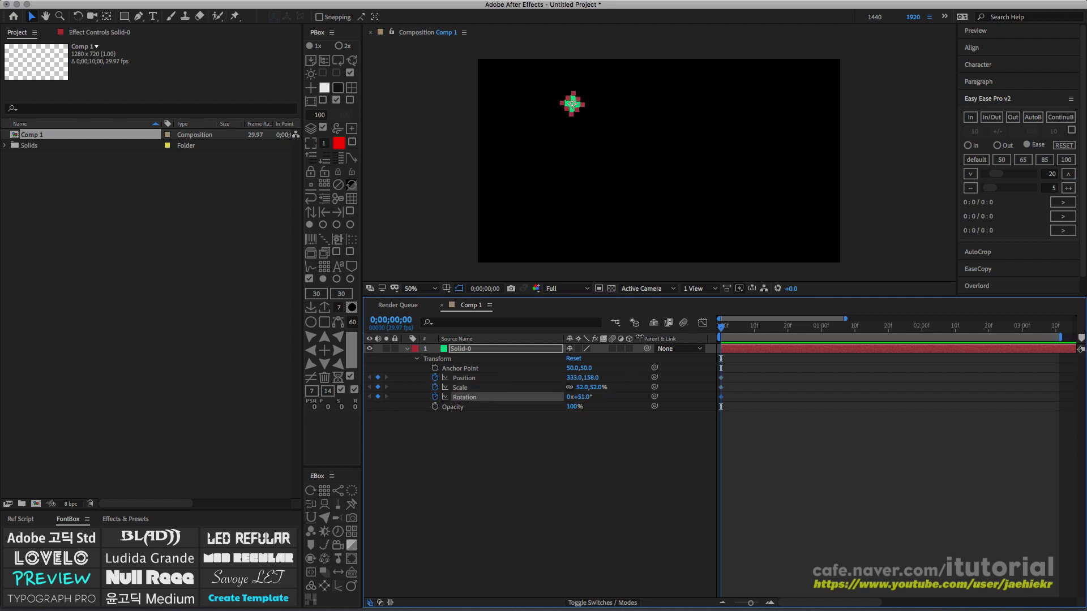
# Try a full PSR reset on the keyframed solid at frame 8, scrub back through the motion, and undo the reset.
pyautogui.click(747, 326)
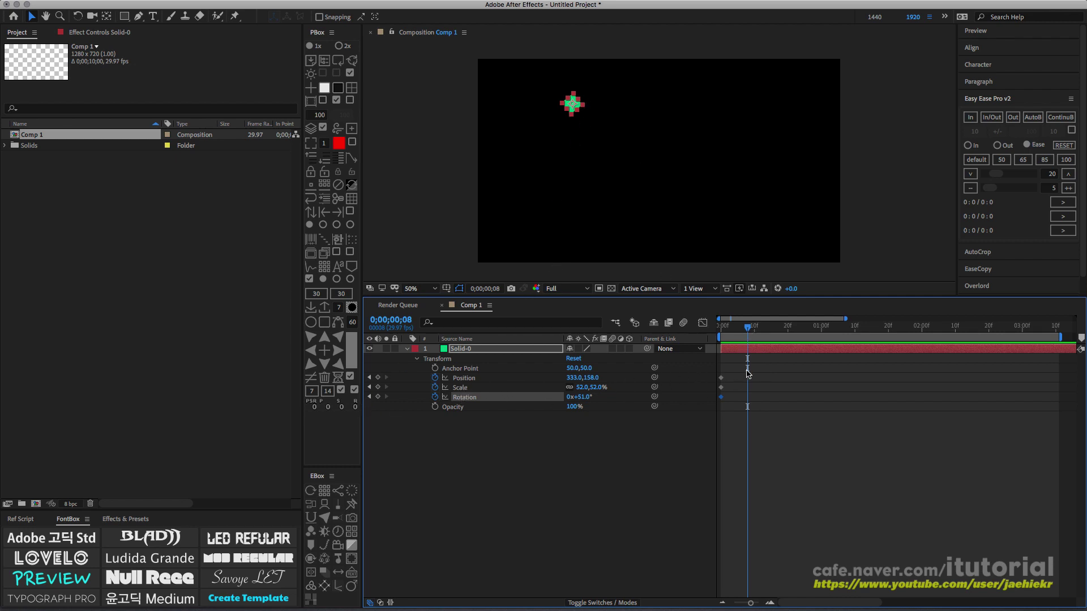
pyautogui.click(312, 409)
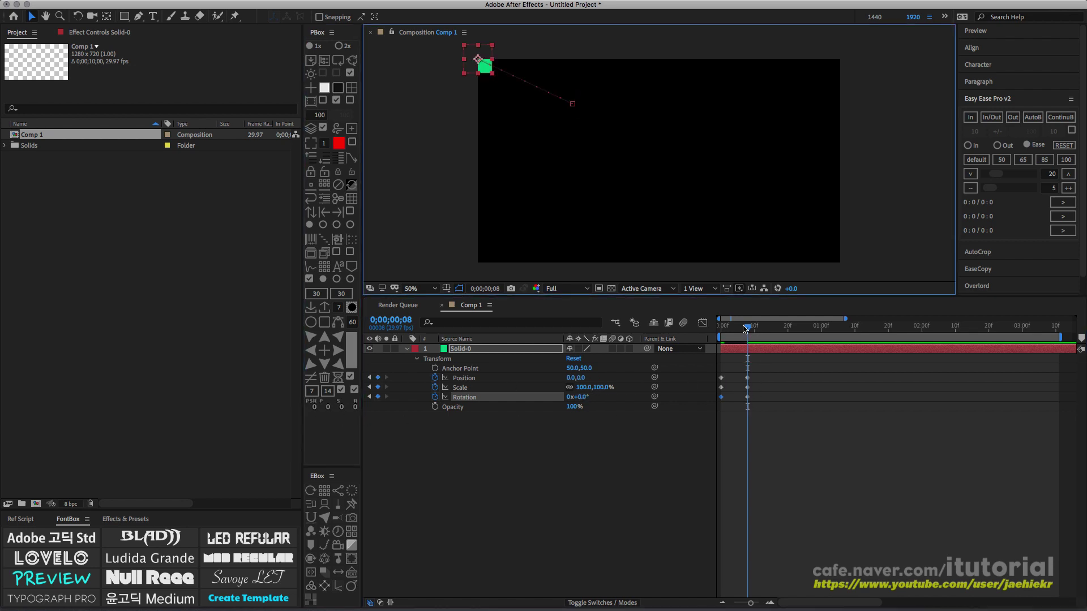
pyautogui.moveTo(745, 328)
pyautogui.mouseDown()
pyautogui.moveTo(720, 329)
pyautogui.moveTo(734, 335)
pyautogui.mouseUp()
pyautogui.press('super+z')
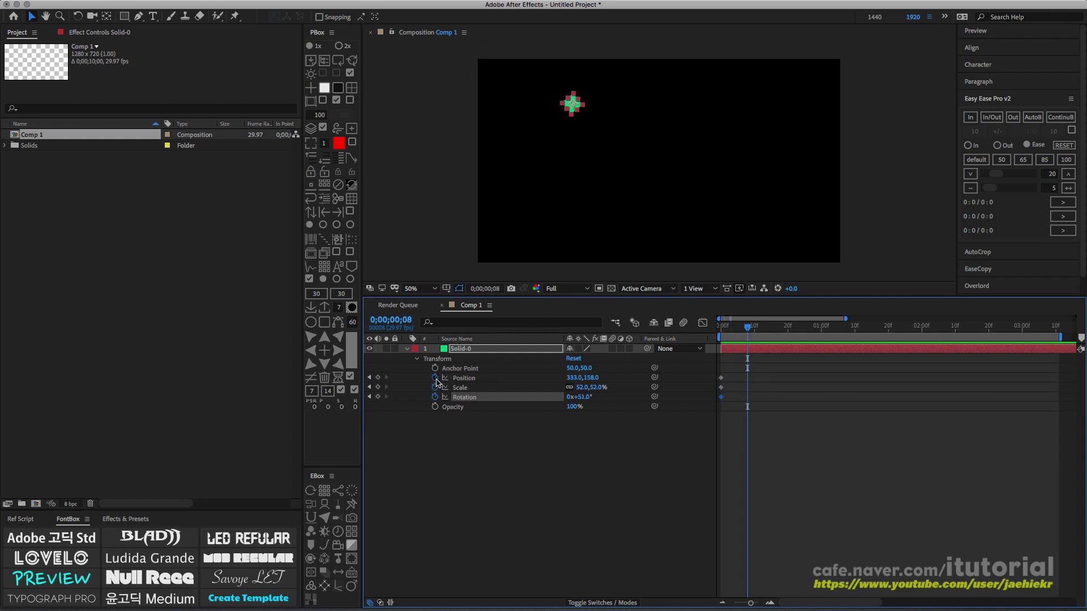
# Remove the Position, Scale and Rotation keyframes from the solid and select its layer.
pyautogui.moveTo(436, 378); pyautogui.dragTo(434, 399)
pyautogui.click(426, 351)
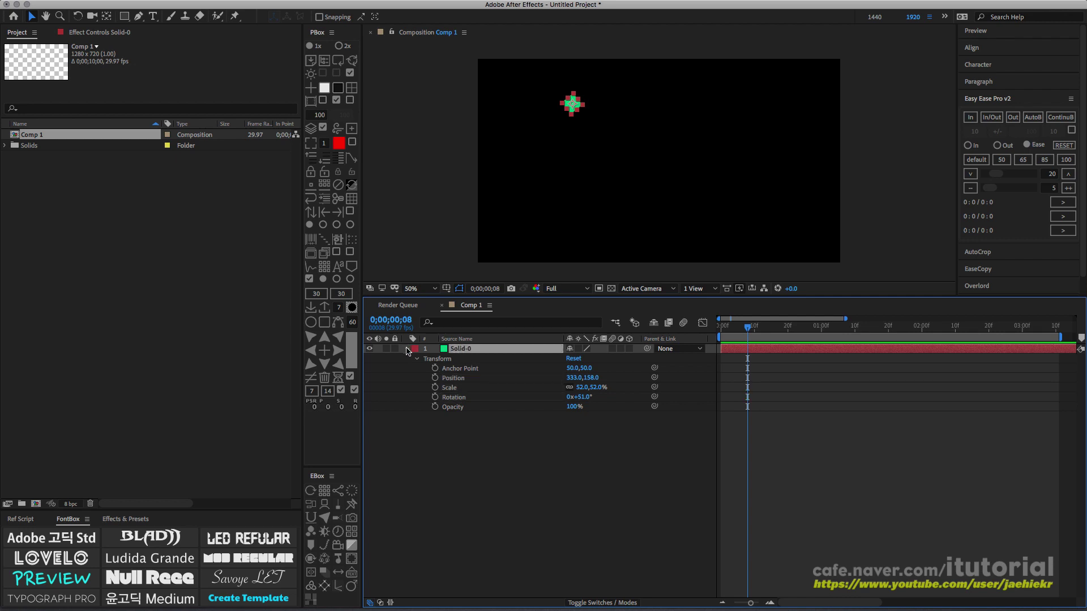
# Move the solid to about 277, 194 and stretch it to a scale of about 138.6, 307.4%.
pyautogui.click(406, 349)
pyautogui.moveTo(571, 115)
pyautogui.mouseDown()
pyautogui.moveTo(571, 143)
pyautogui.moveTo(551, 147)
pyautogui.moveTo(570, 106)
pyautogui.moveTo(565, 114)
pyautogui.mouseUp()
# Create three nulls with PBox and spread them over the composition's lower-left, lower-right and upper-right areas.
pyautogui.click(311, 90)
pyautogui.click(311, 89)
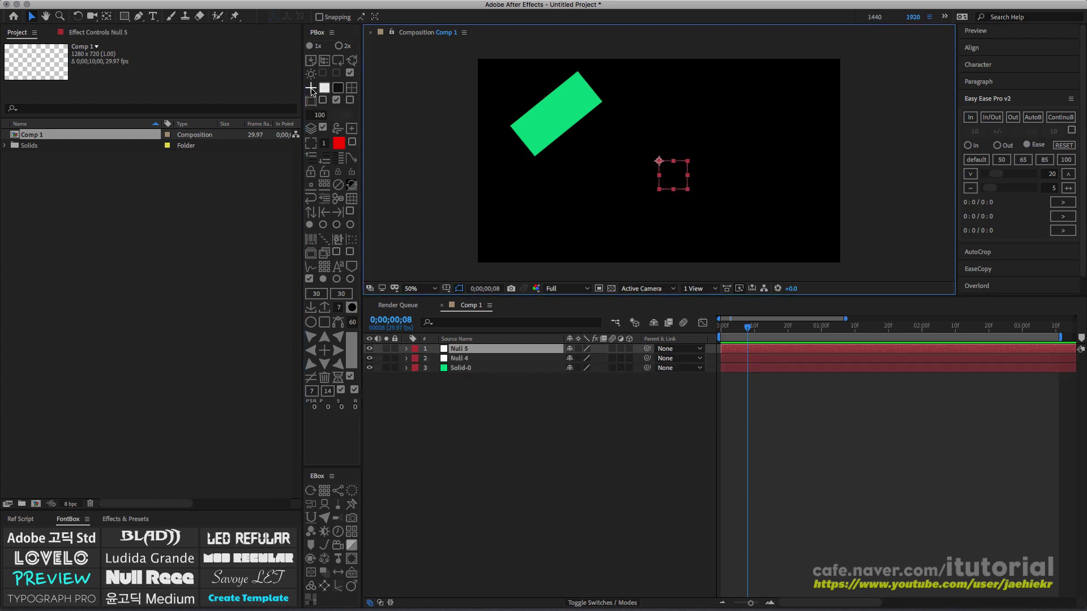
pyautogui.click(311, 89)
pyautogui.moveTo(674, 179); pyautogui.dragTo(768, 105)
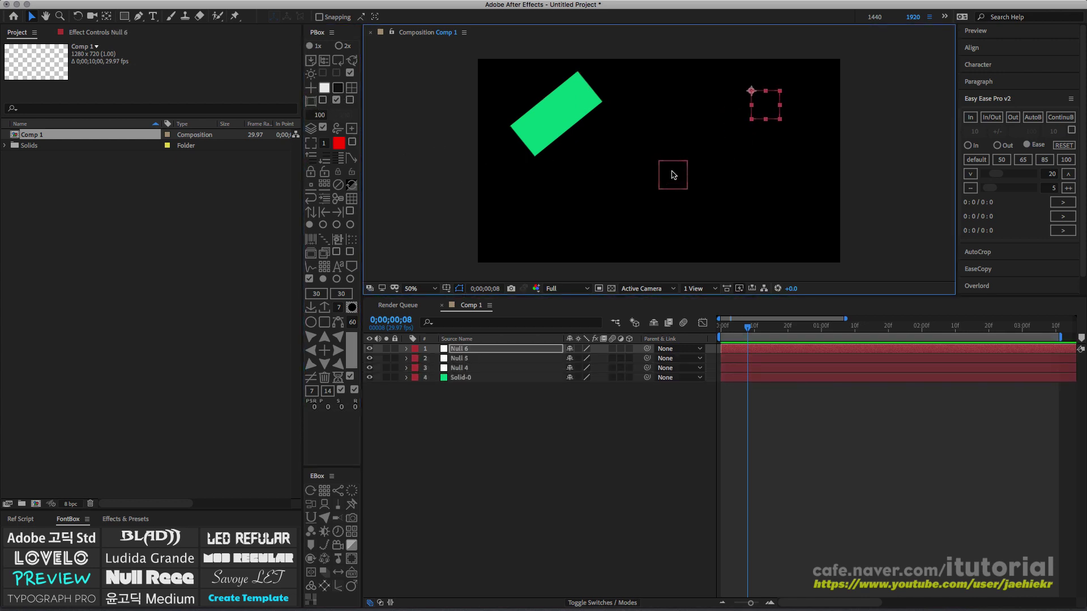
pyautogui.moveTo(674, 177); pyautogui.dragTo(779, 221)
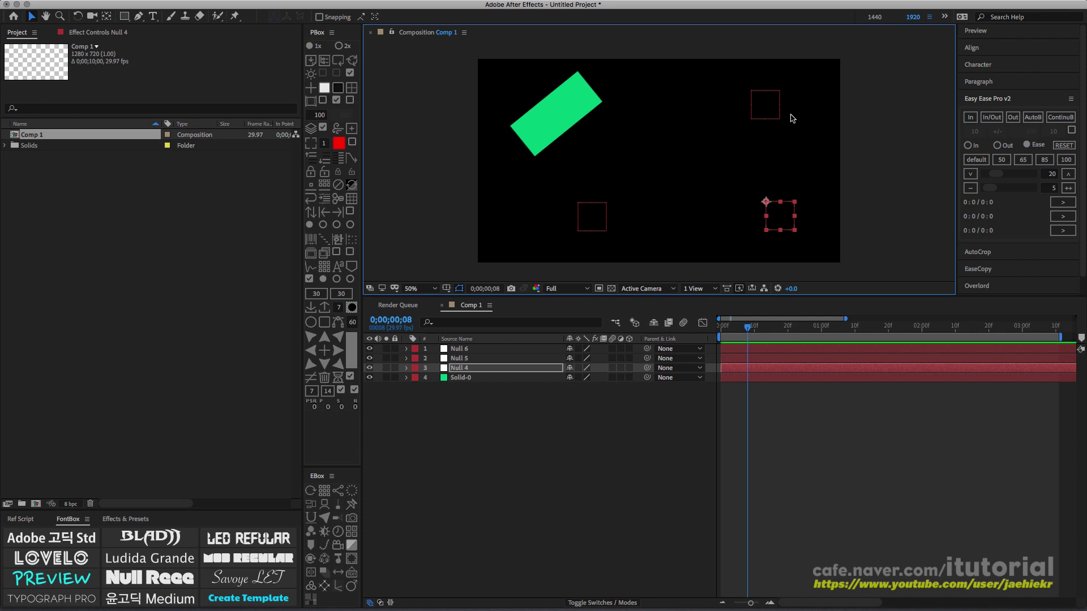
# Keyframe the solid's Position, Scale and Rotation at frame 8.
pyautogui.click(470, 378)
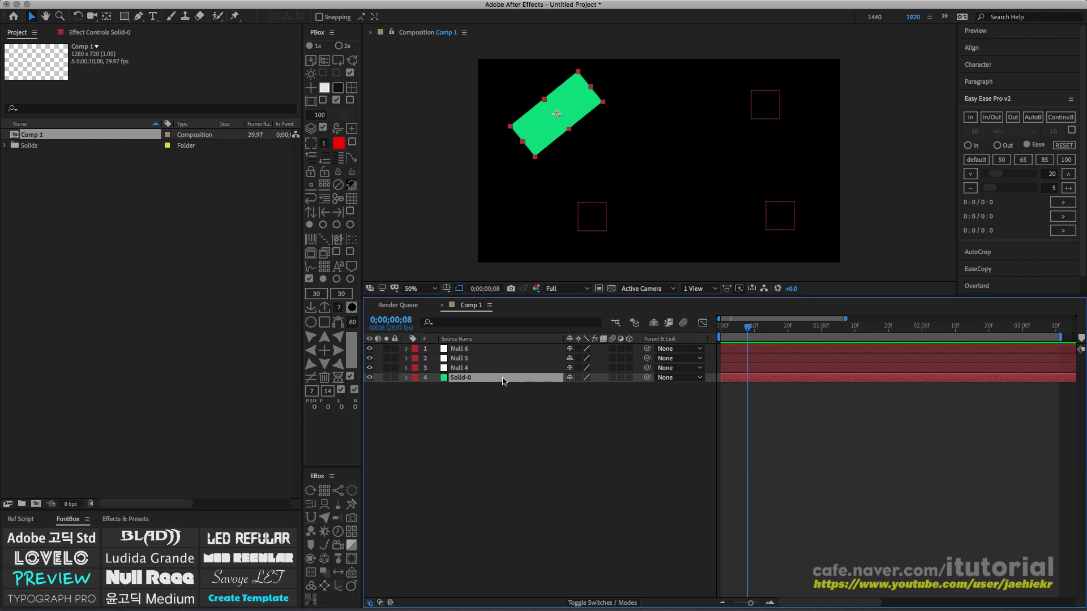
pyautogui.click(407, 377)
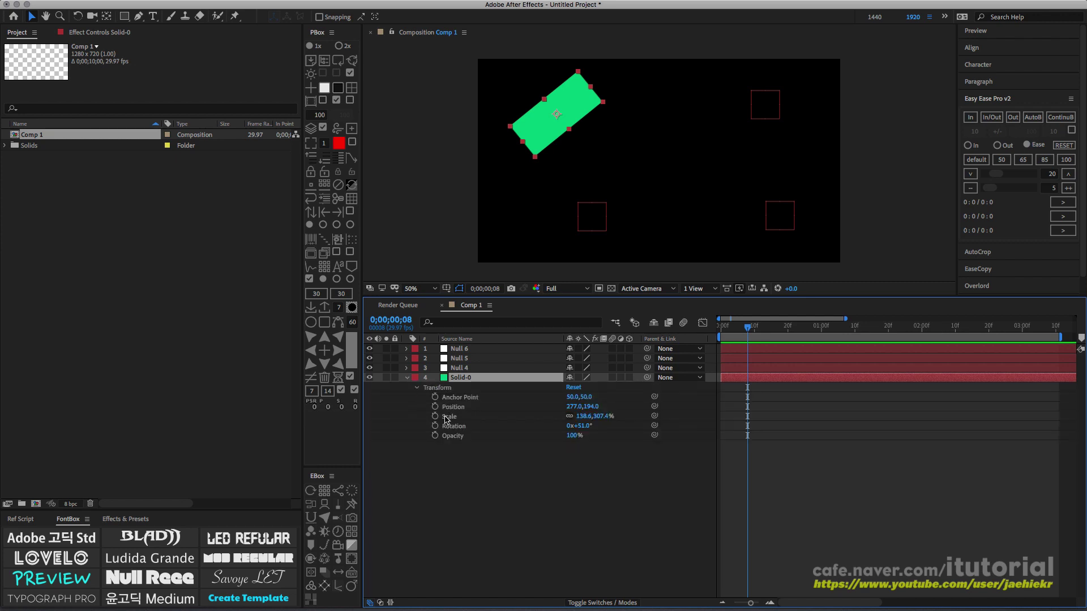
pyautogui.click(435, 406)
pyautogui.click(435, 416)
pyautogui.click(435, 425)
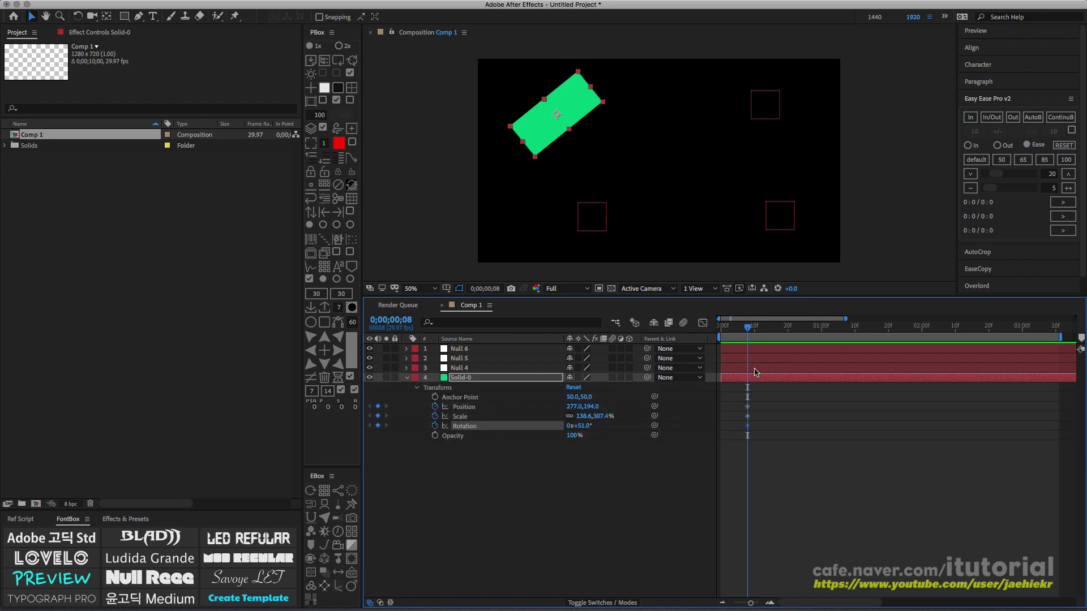
# Go to frame 20 and reorder the layers so that Null 5 sits below Null 4, directly above the solid.
pyautogui.moveTo(753, 332); pyautogui.dragTo(787, 331)
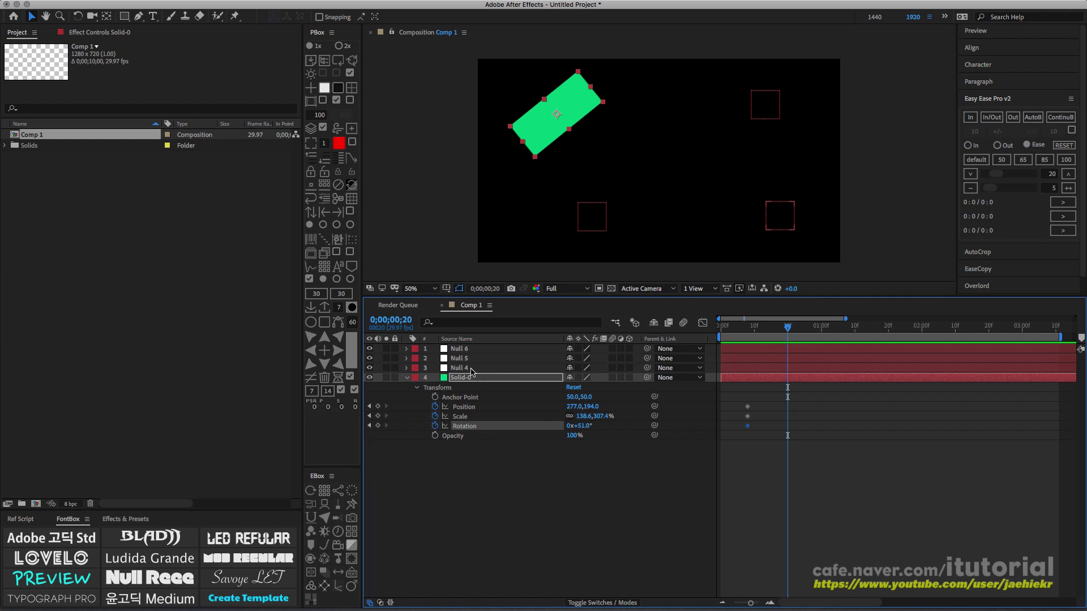
pyautogui.click(471, 369)
pyautogui.click(474, 350)
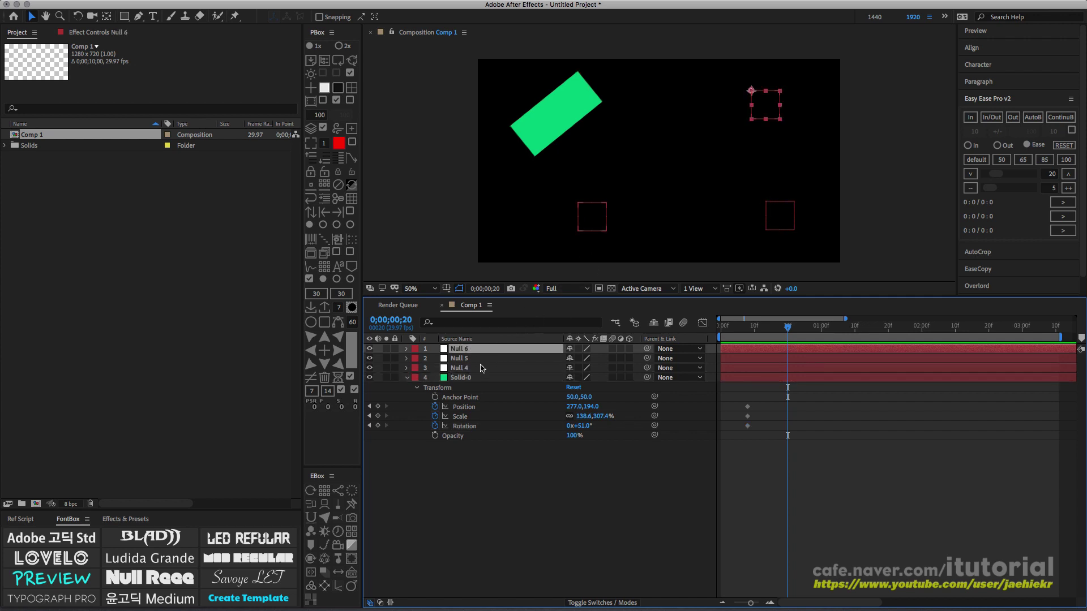
pyautogui.click(467, 360)
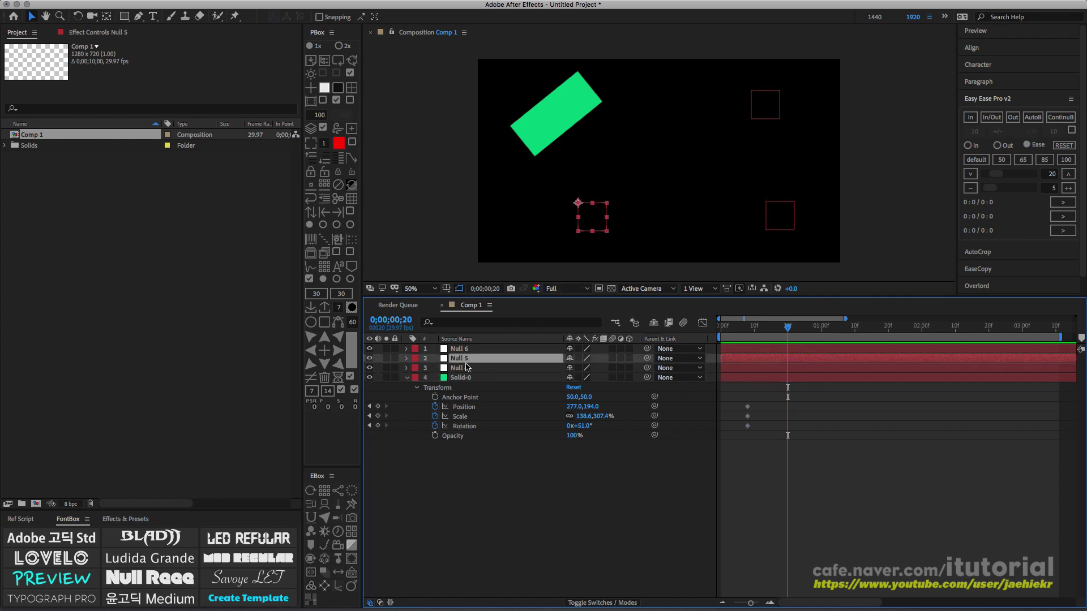
pyautogui.moveTo(466, 364); pyautogui.dragTo(467, 375)
pyautogui.click(468, 360)
pyautogui.click(468, 350)
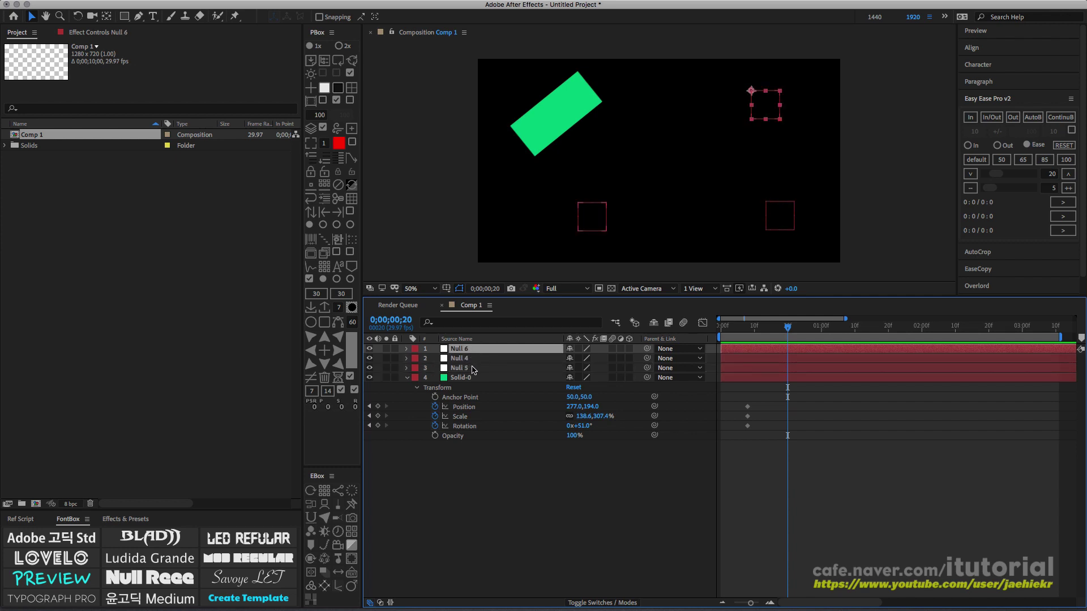
pyautogui.click(474, 368)
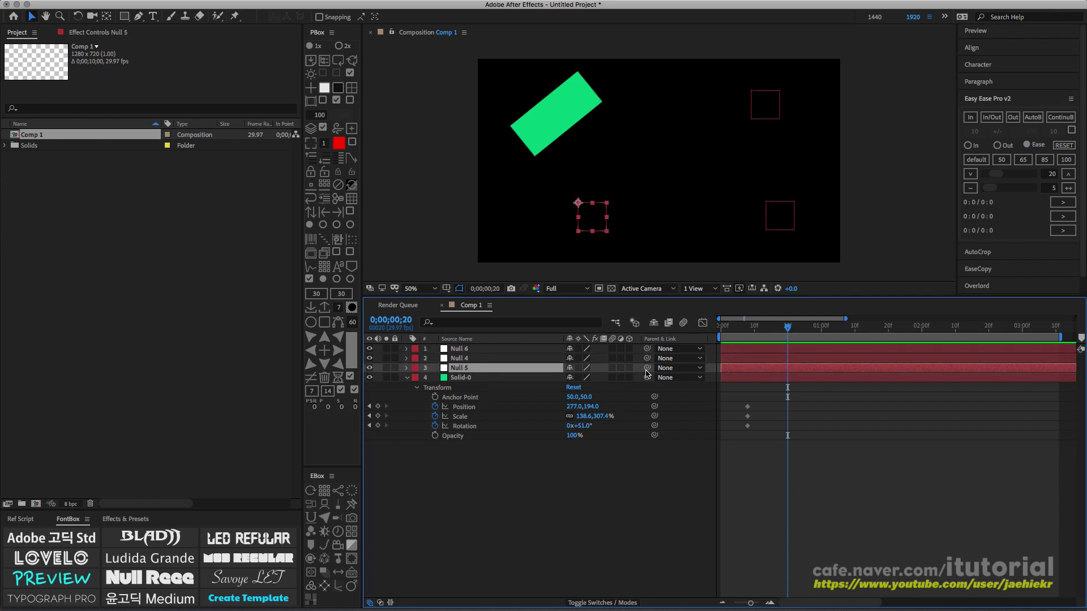
# Try parenting the solid to Null 5 with a jump to its transform, undo that, and parent it in place instead.
pyautogui.click(484, 377)
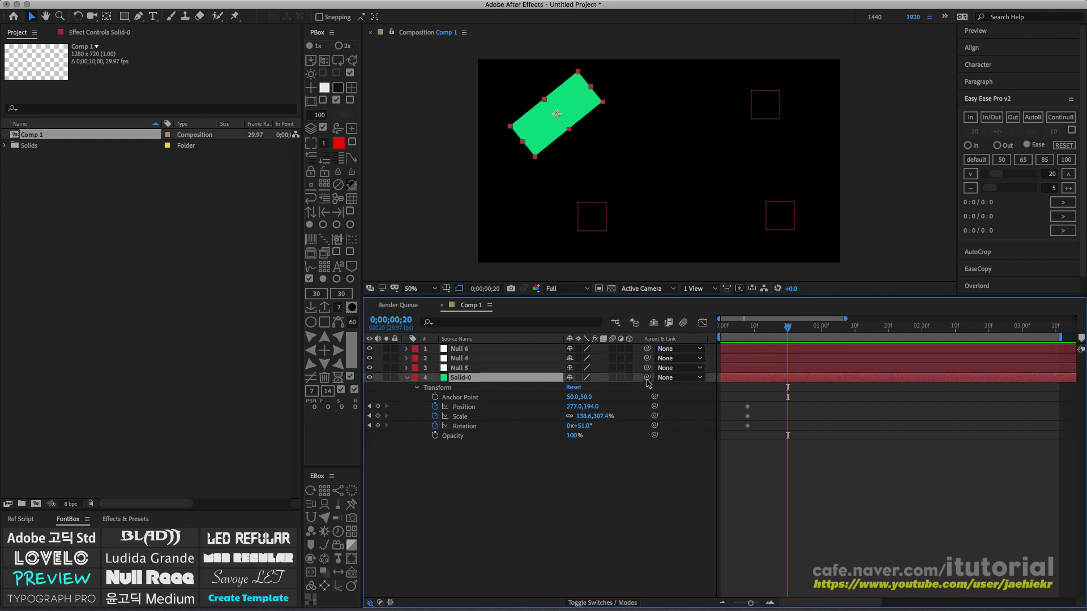
pyautogui.moveTo(647, 377); pyautogui.dragTo(464, 373)
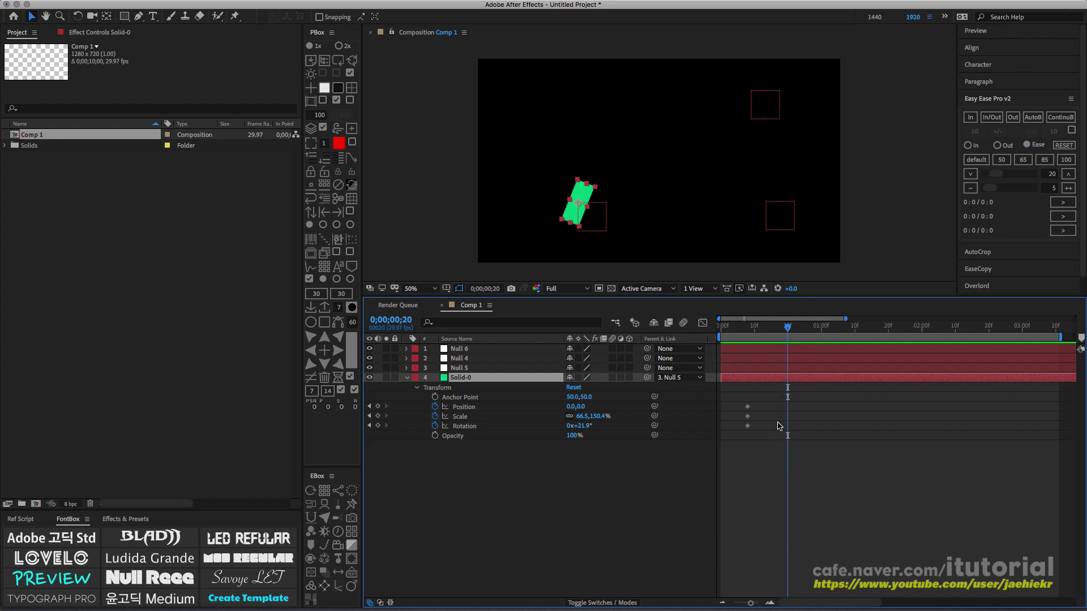
pyautogui.press('super+z')
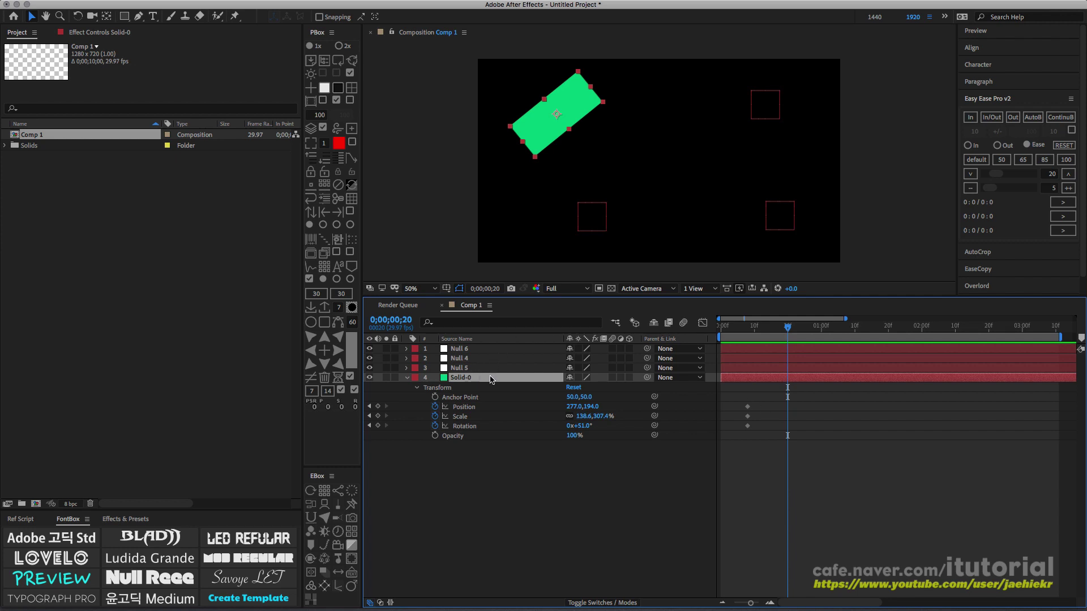
pyautogui.moveTo(647, 378); pyautogui.dragTo(462, 370)
# Try setting the parented solid's Position to 0, 0 at frame 20 and undo both value changes.
pyautogui.click(575, 408)
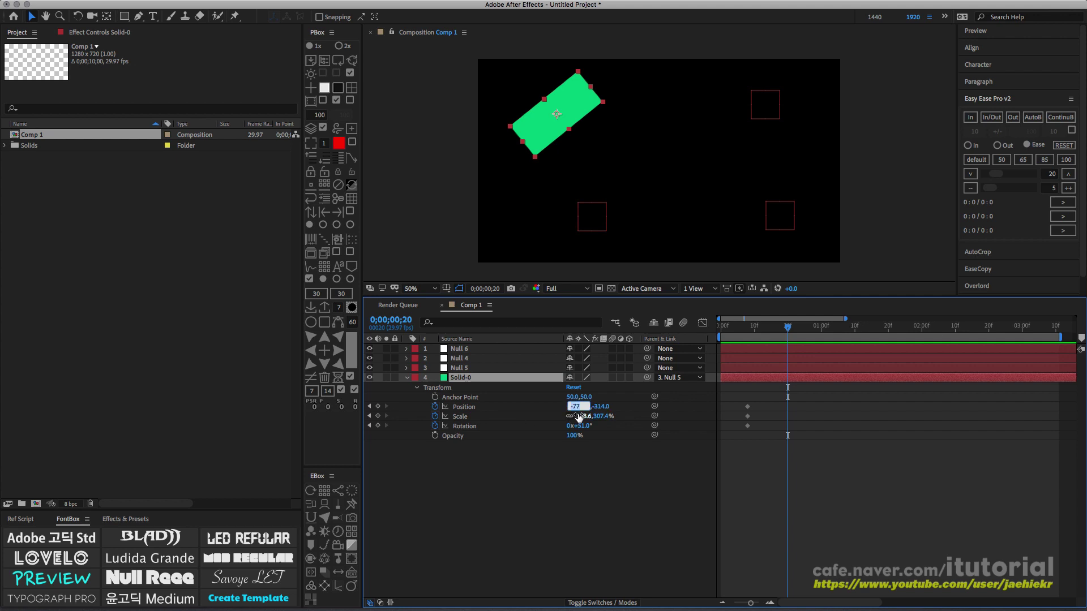
pyautogui.write('0')
pyautogui.press('Return')
pyautogui.click(585, 407)
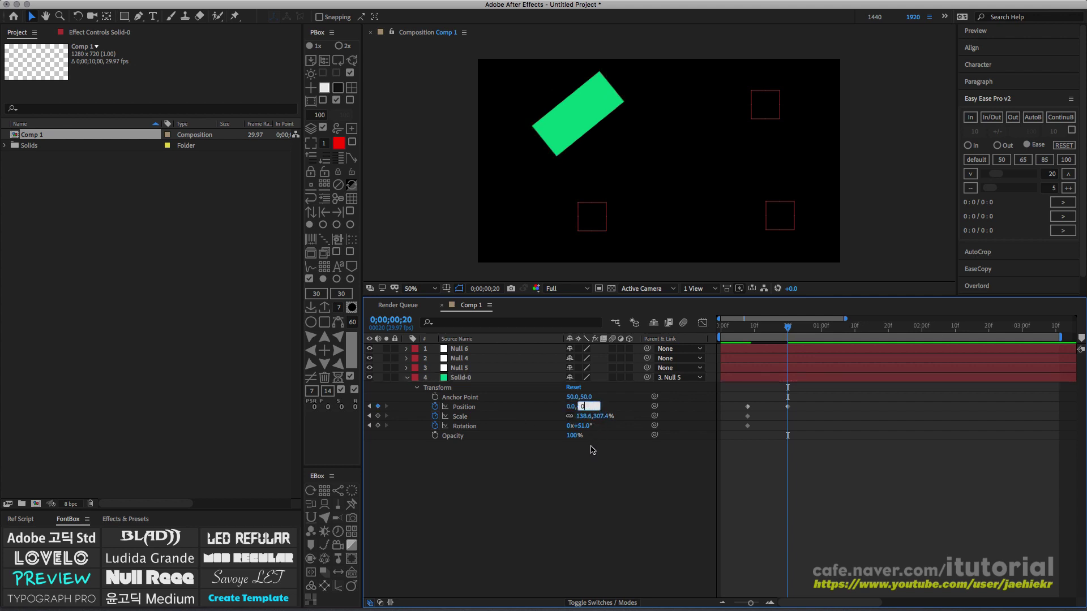
pyautogui.write('0')
pyautogui.press('Return')
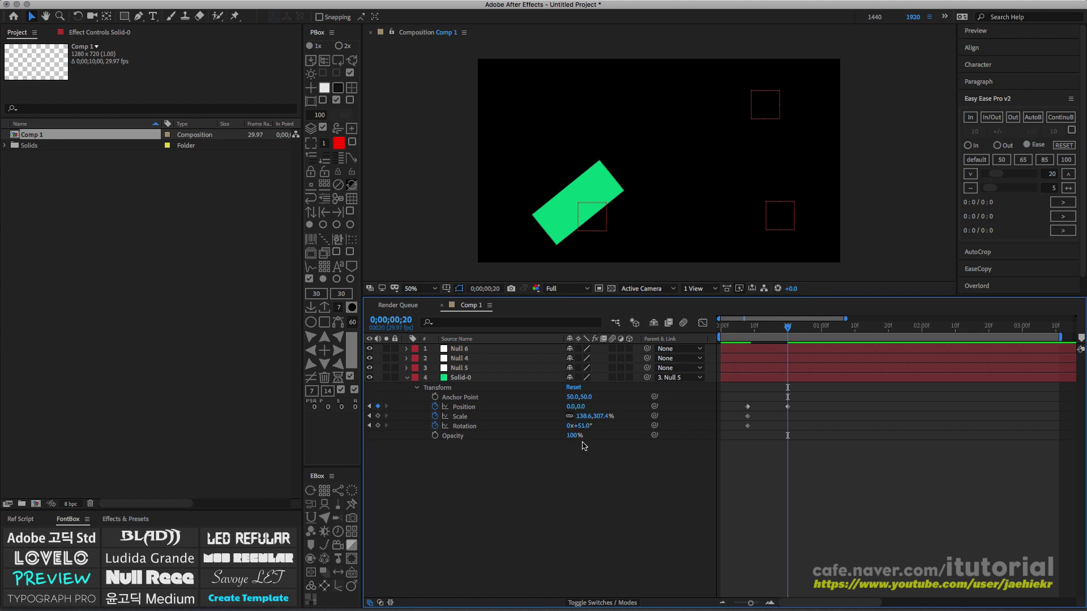
pyautogui.press('super+z')
pyautogui.press('super+z')
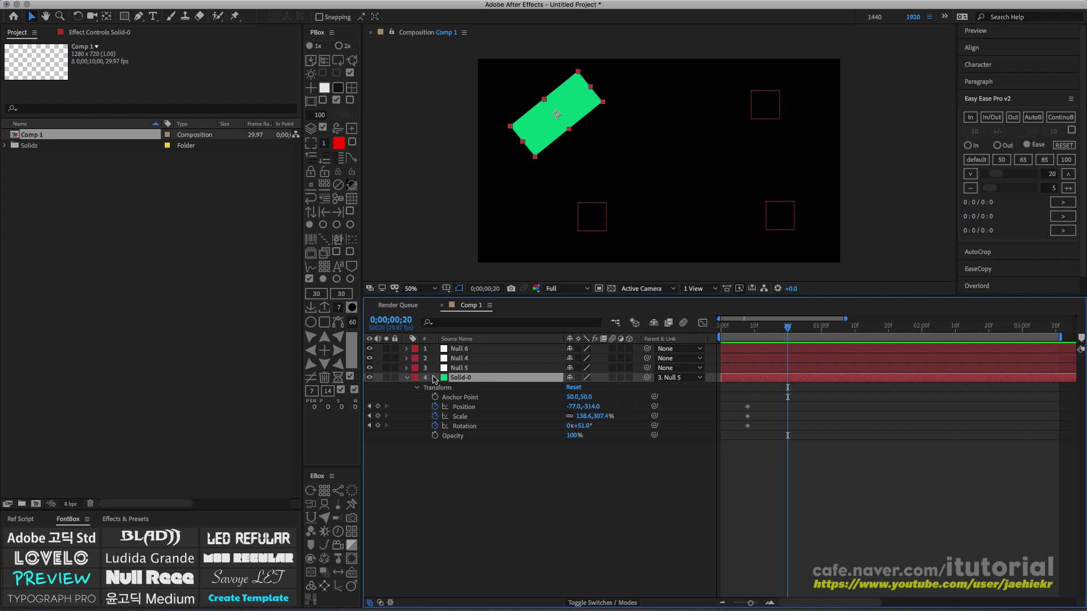
# Try a full PSR reset on the solid at frame 20, undo it, and reset only its position with PBox.
pyautogui.click(313, 405)
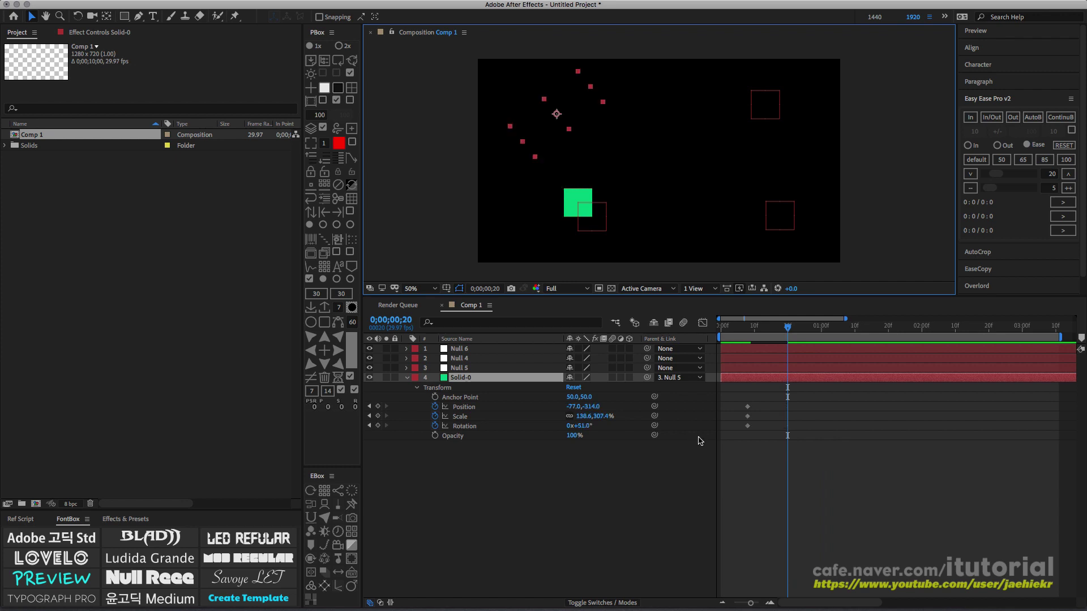
pyautogui.hotkey('ctrl', 'z')
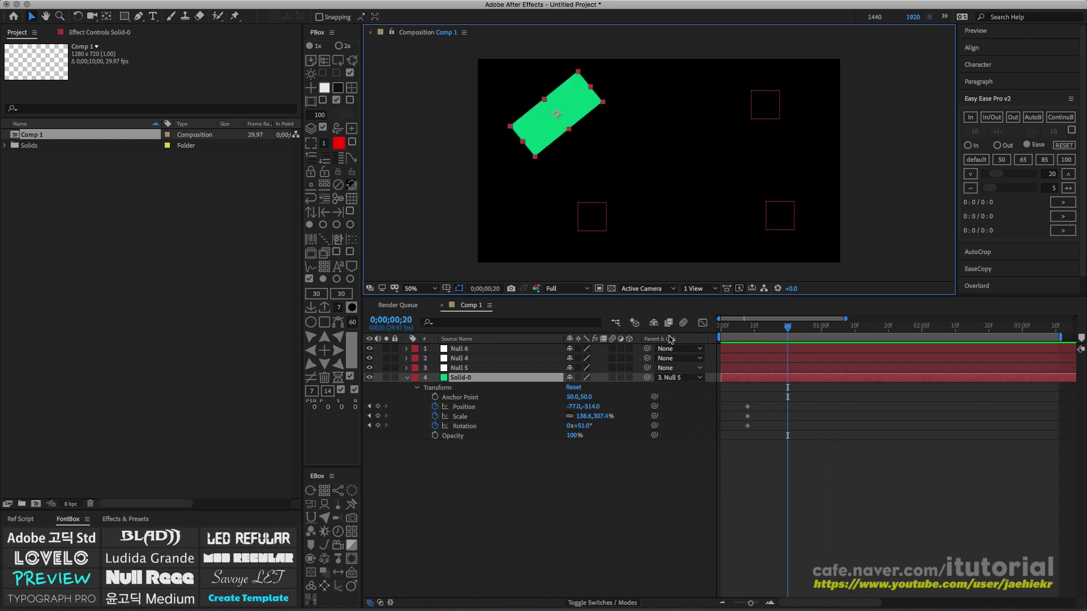
pyautogui.click(327, 407)
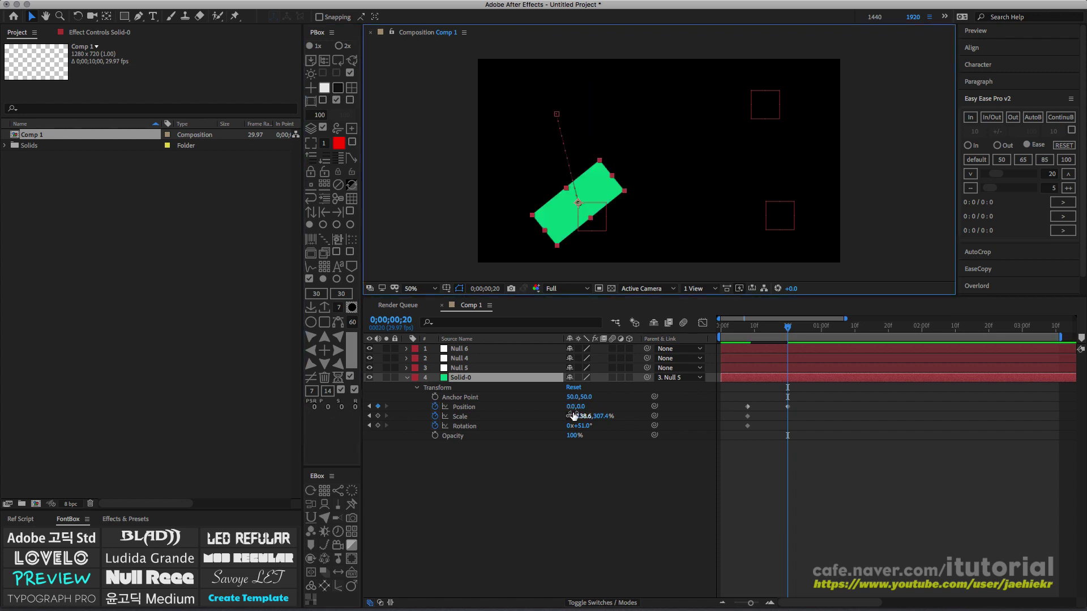
# At 0;00;01;02, parent the solid to Null 4, reset its position and scale with PBox, and scrub back through the motion.
pyautogui.click(827, 327)
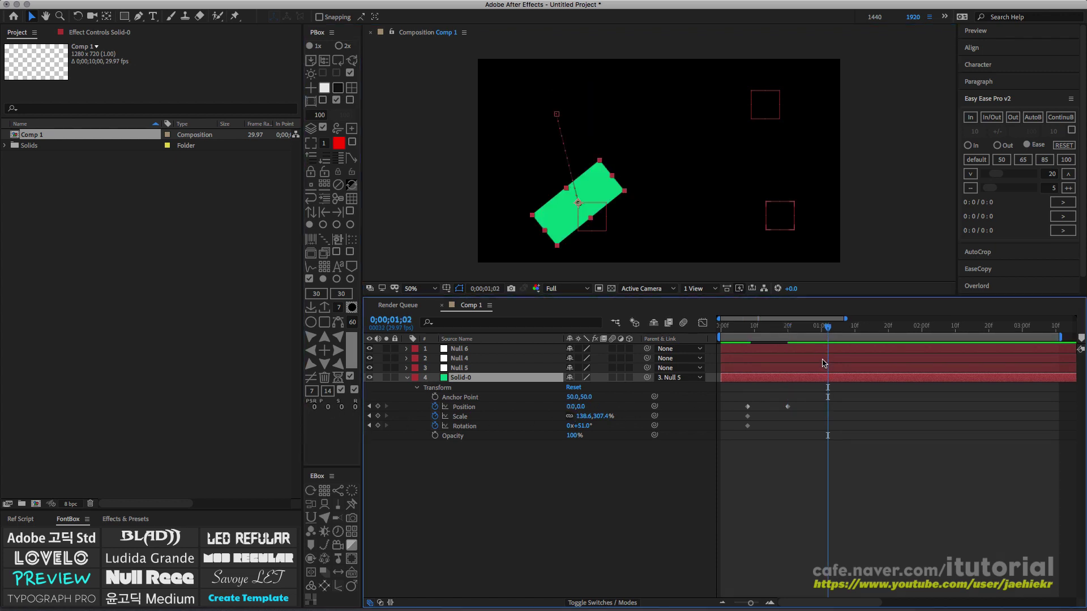
pyautogui.moveTo(648, 377); pyautogui.dragTo(465, 363)
pyautogui.click(328, 407)
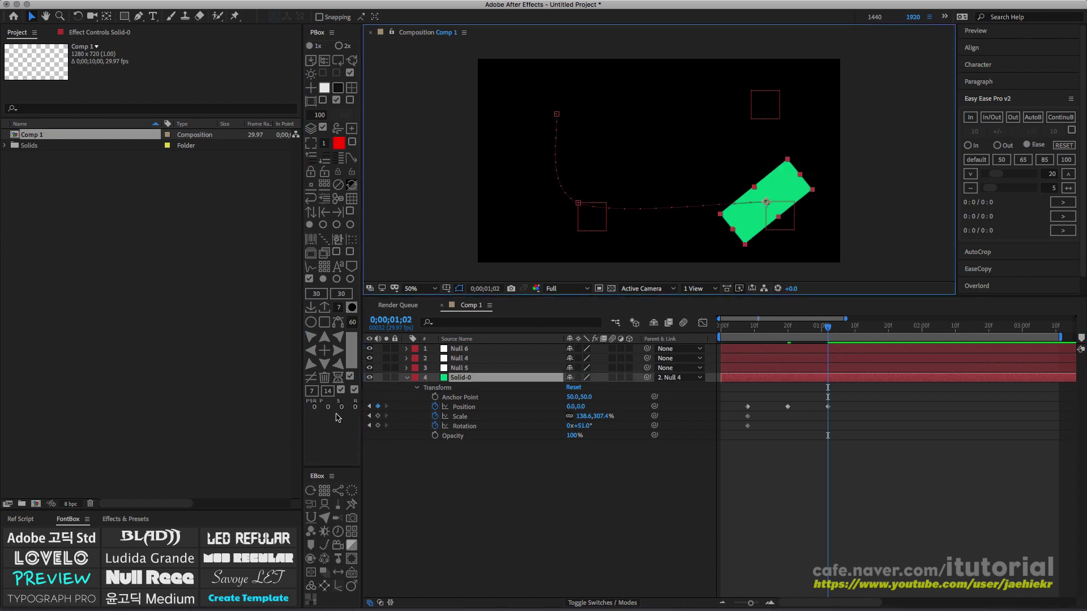
pyautogui.click(341, 406)
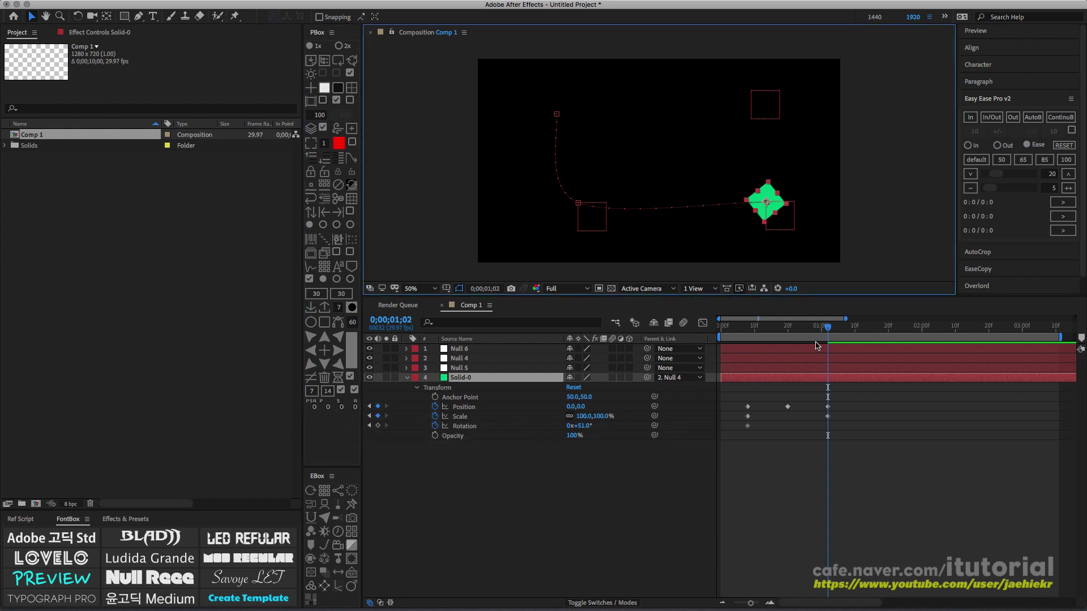
pyautogui.moveTo(828, 328); pyautogui.dragTo(724, 329)
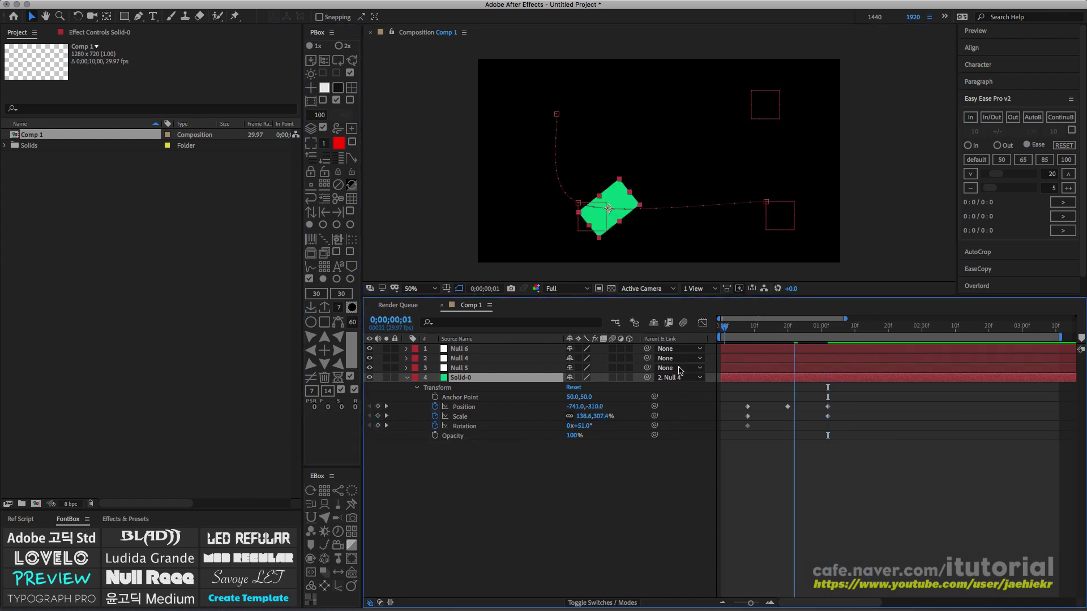
# Parent the solid to Null 6, apply the full PSR reset at 0;00;01;13, and scrub through the resulting motion.
pyautogui.moveTo(647, 377); pyautogui.dragTo(628, 373)
pyautogui.moveTo(518, 355); pyautogui.dragTo(516, 350)
pyautogui.click(863, 326)
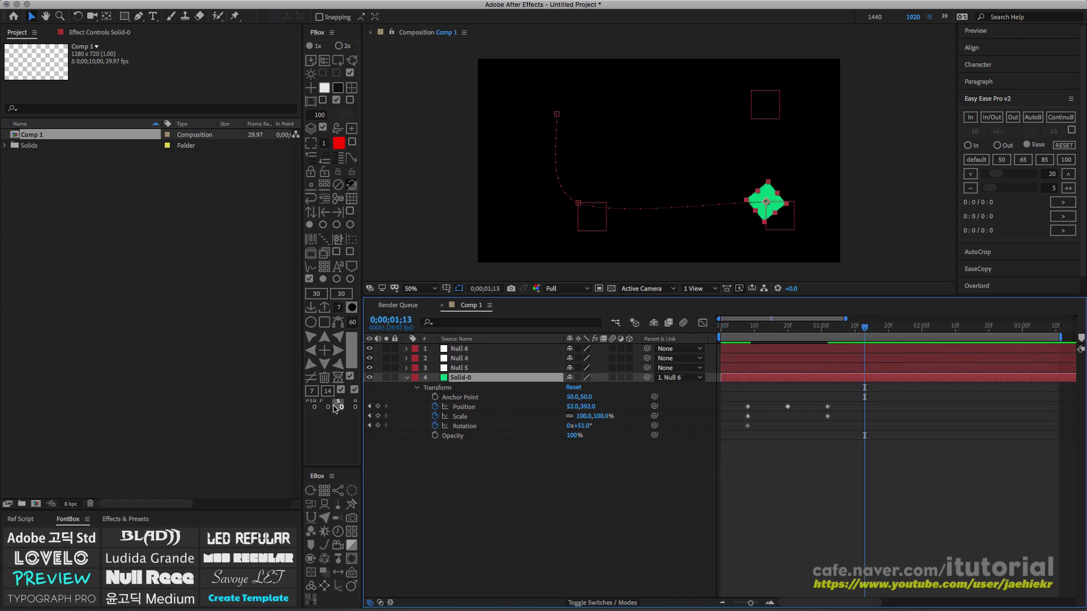
pyautogui.click(312, 407)
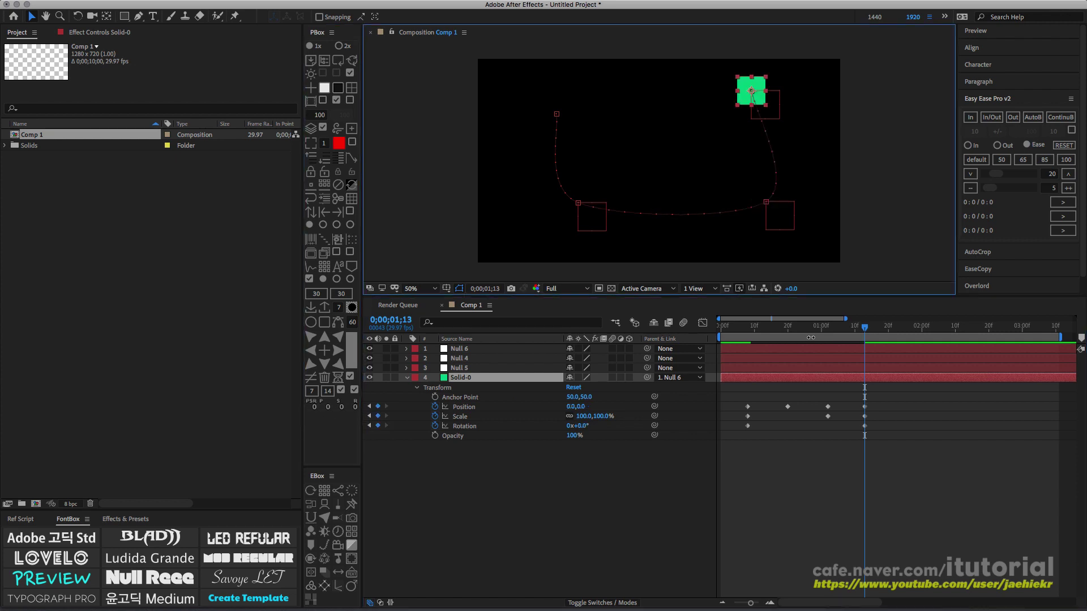
pyautogui.moveTo(735, 332); pyautogui.dragTo(791, 324)
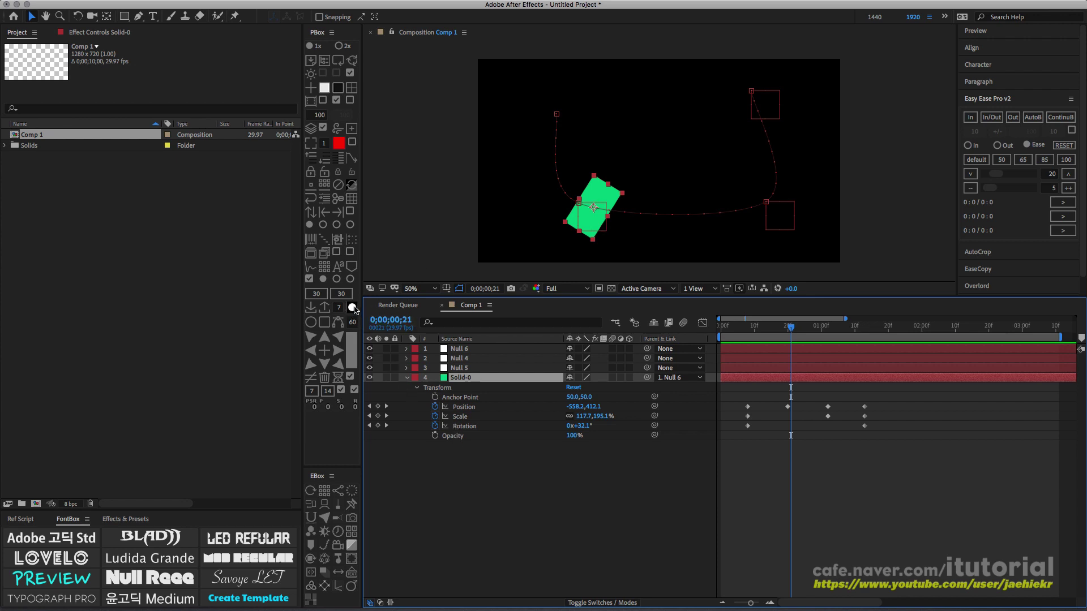
# Delete the solid and all three nulls, and create a new small solid with PBox.
pyautogui.click(406, 378)
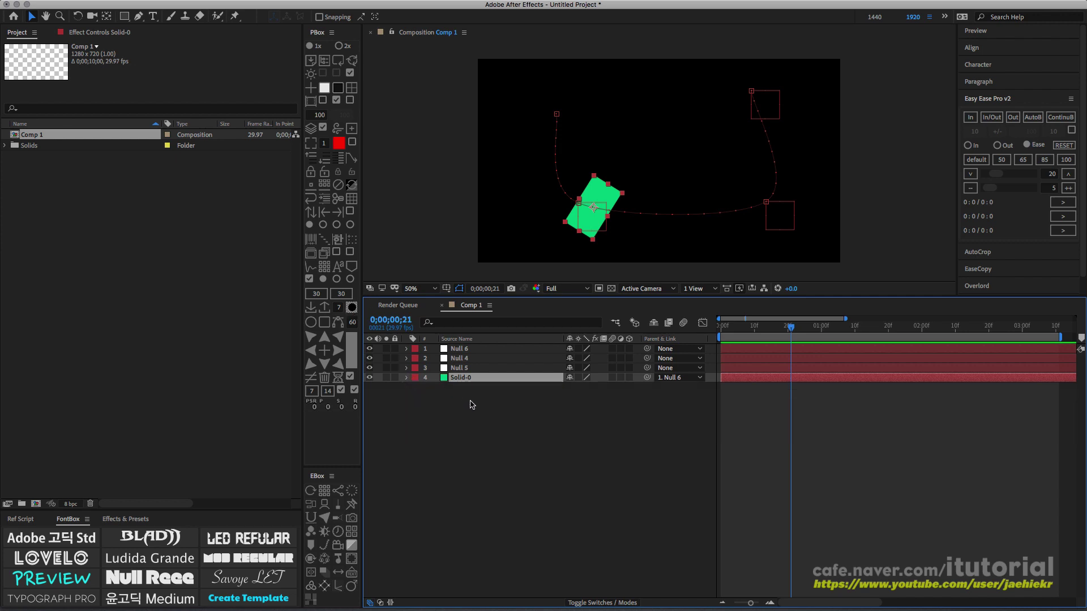
pyautogui.moveTo(471, 406); pyautogui.dragTo(467, 359)
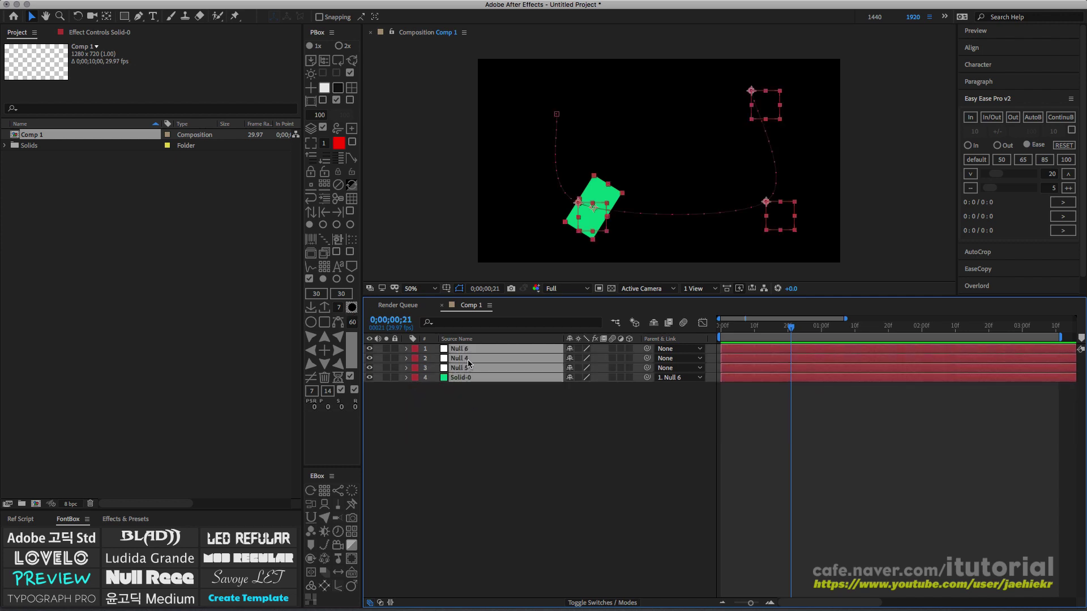
pyautogui.press('Delete')
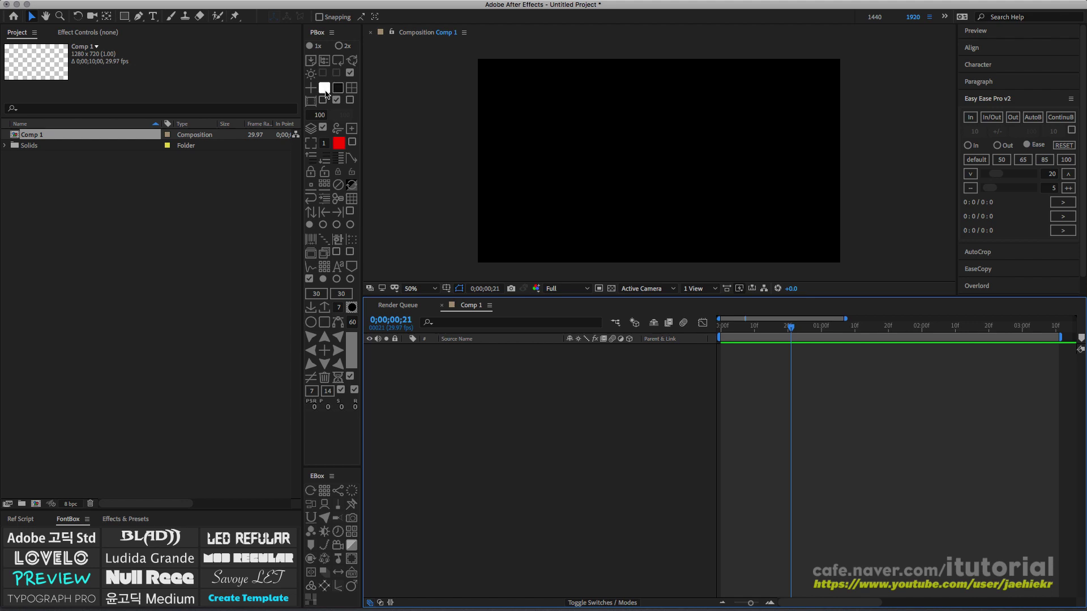
pyautogui.click(355, 91)
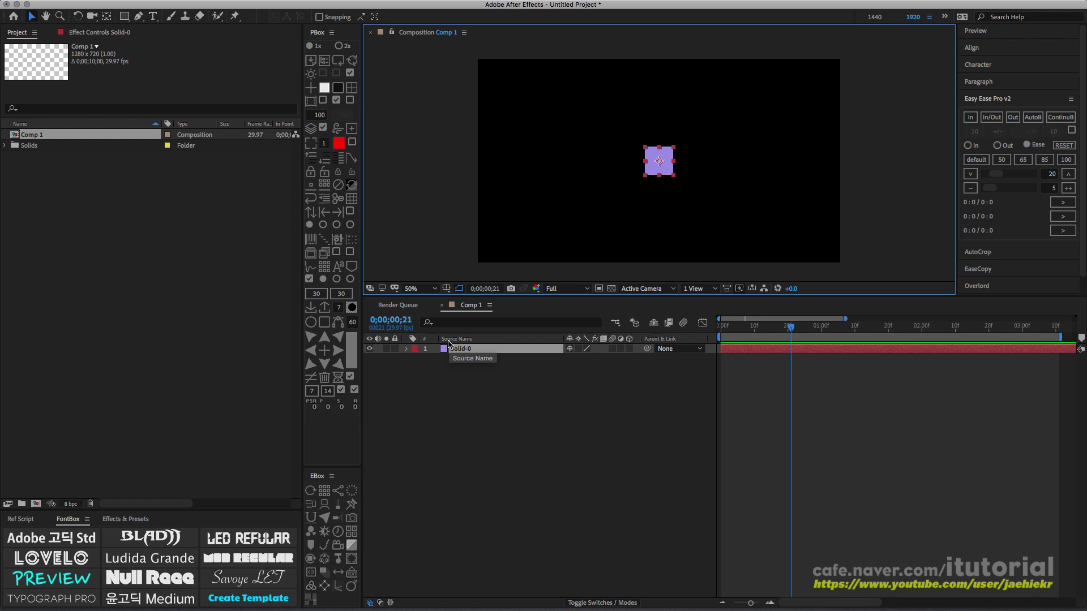
# Check the solid's settings, and create Comp 2 with the pixel aspect ratio DVCPRO HD 1080 (1.5).
pyautogui.press('super+shift+y')
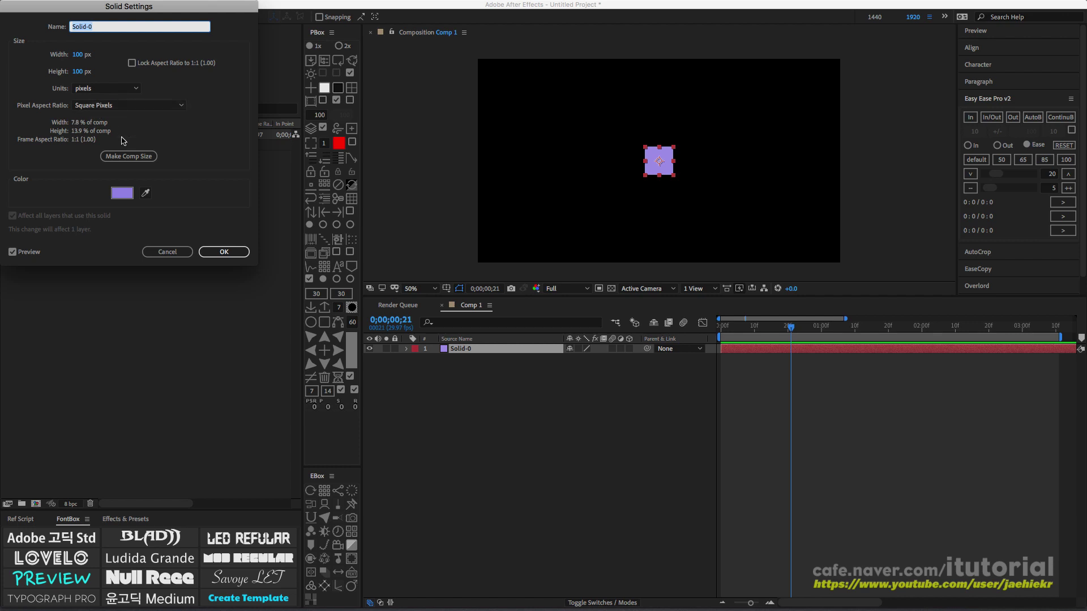
pyautogui.click(172, 253)
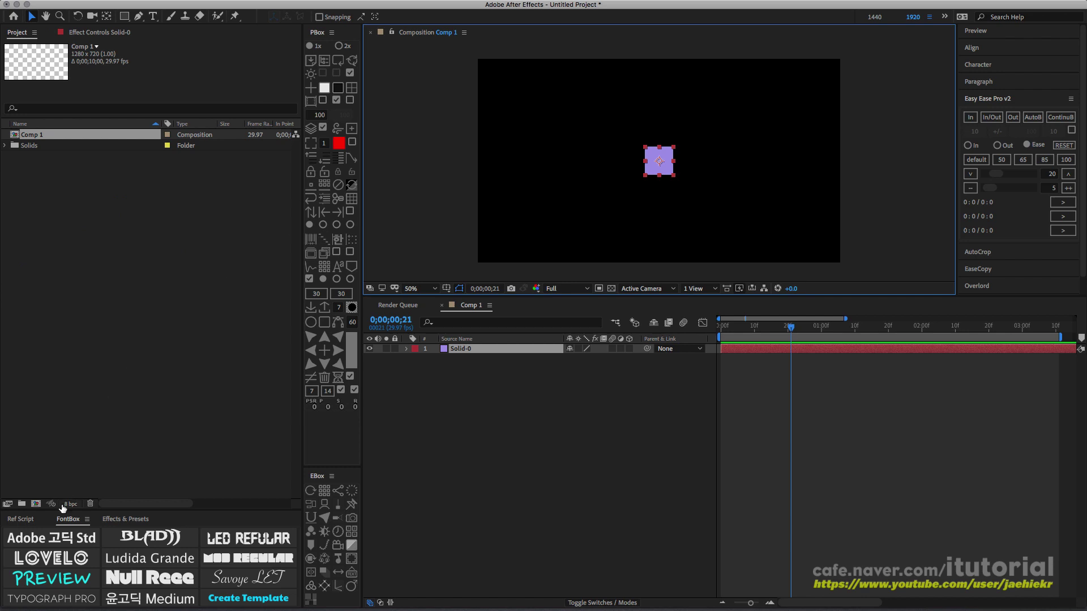
pyautogui.click(35, 504)
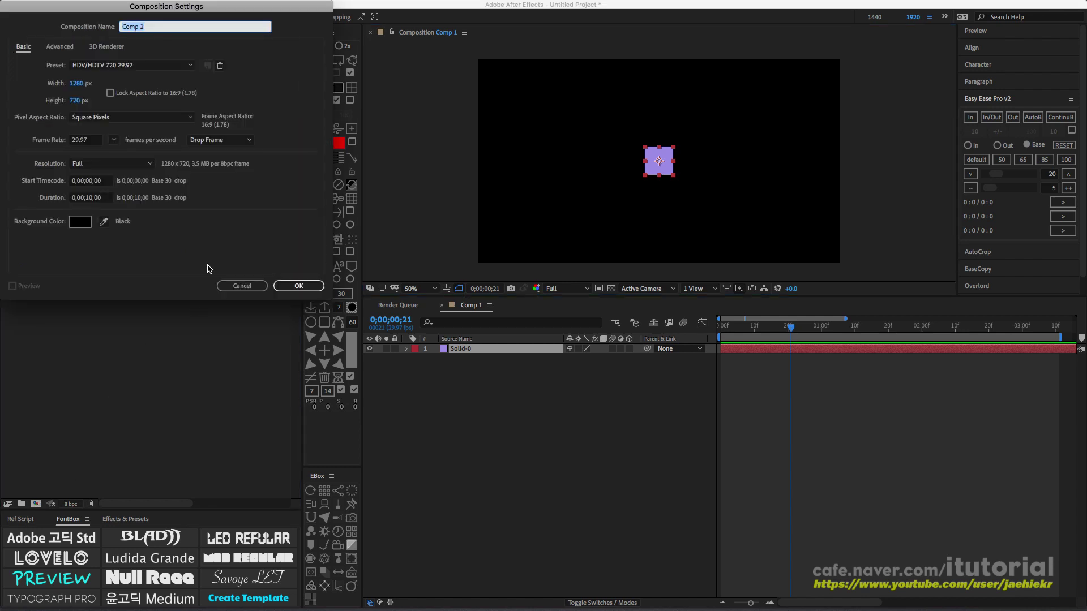
pyautogui.click(160, 118)
pyautogui.click(156, 207)
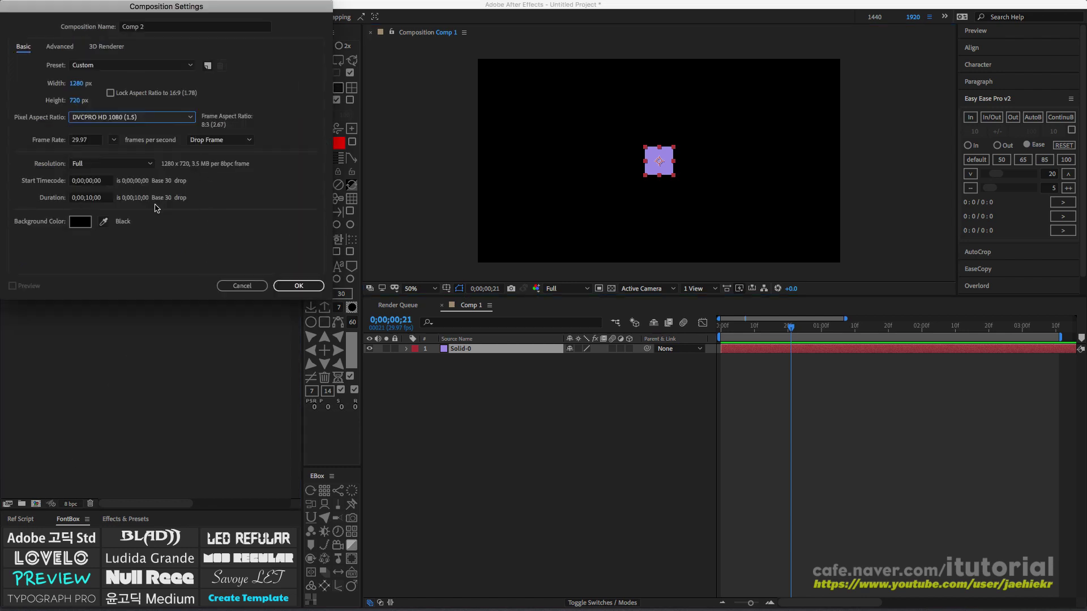
pyautogui.click(298, 286)
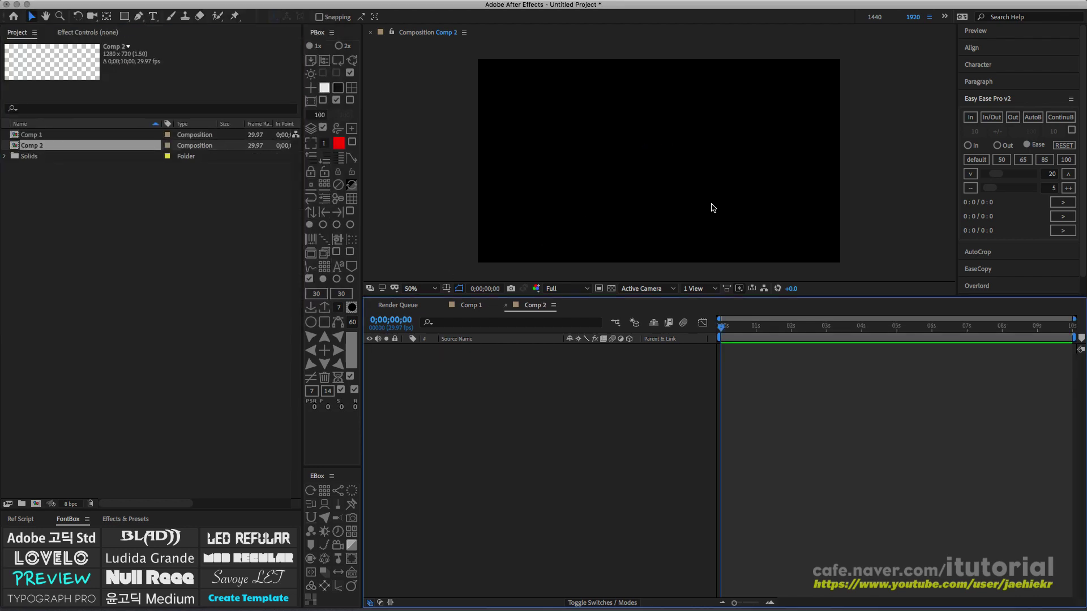
# Create a small solid in Comp 2 with PBox and check its pixel aspect ratio in the solid settings.
pyautogui.click(353, 89)
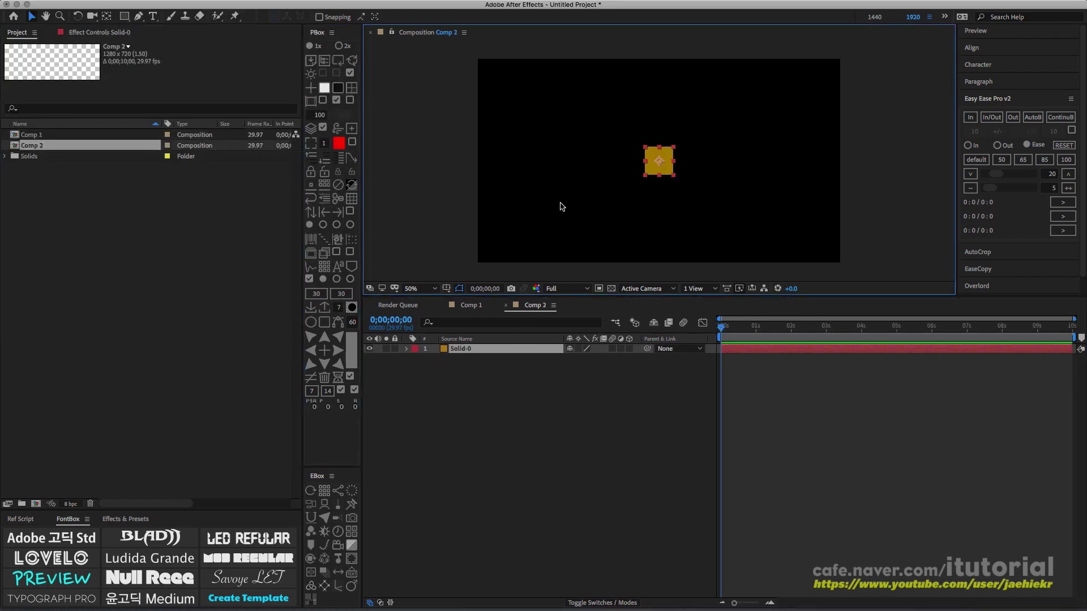
pyautogui.press('super+shift+y')
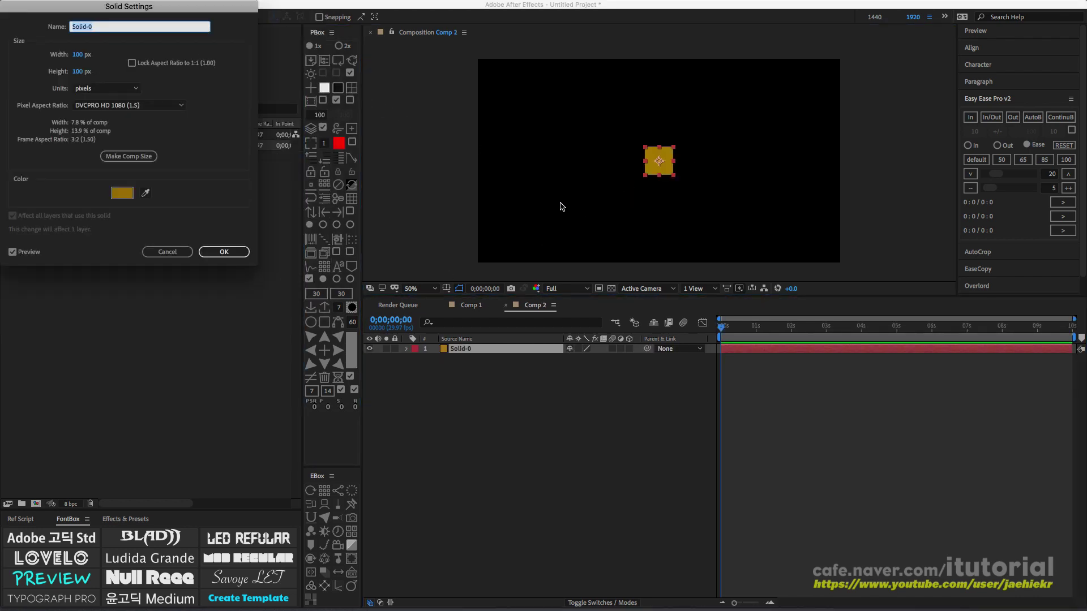
pyautogui.click(177, 252)
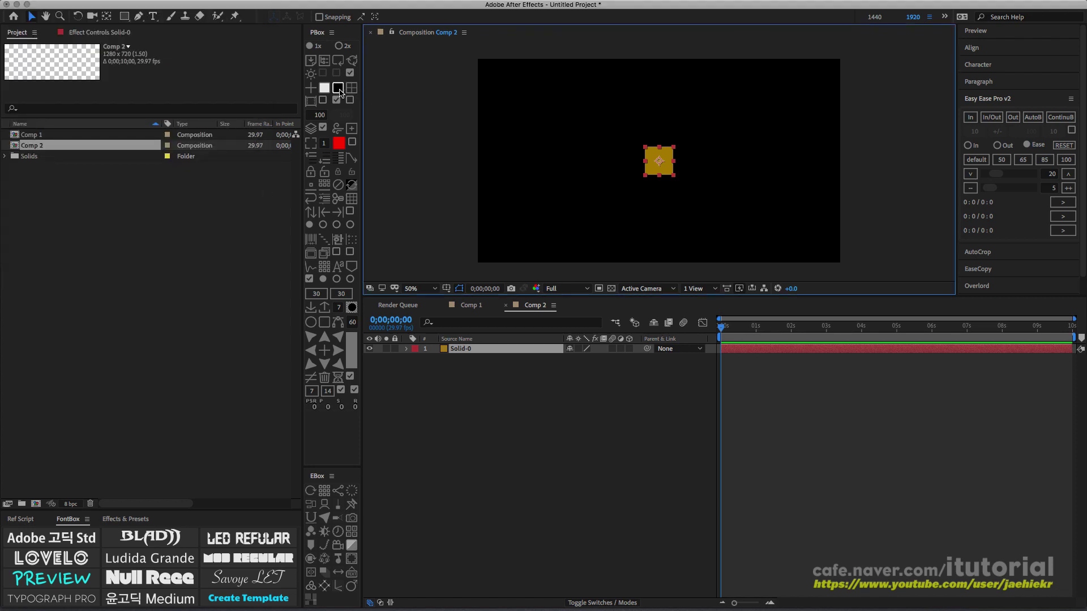
# Add a null to Comp 2 with PBox and check its pixel aspect ratio in the solid settings.
pyautogui.click(311, 89)
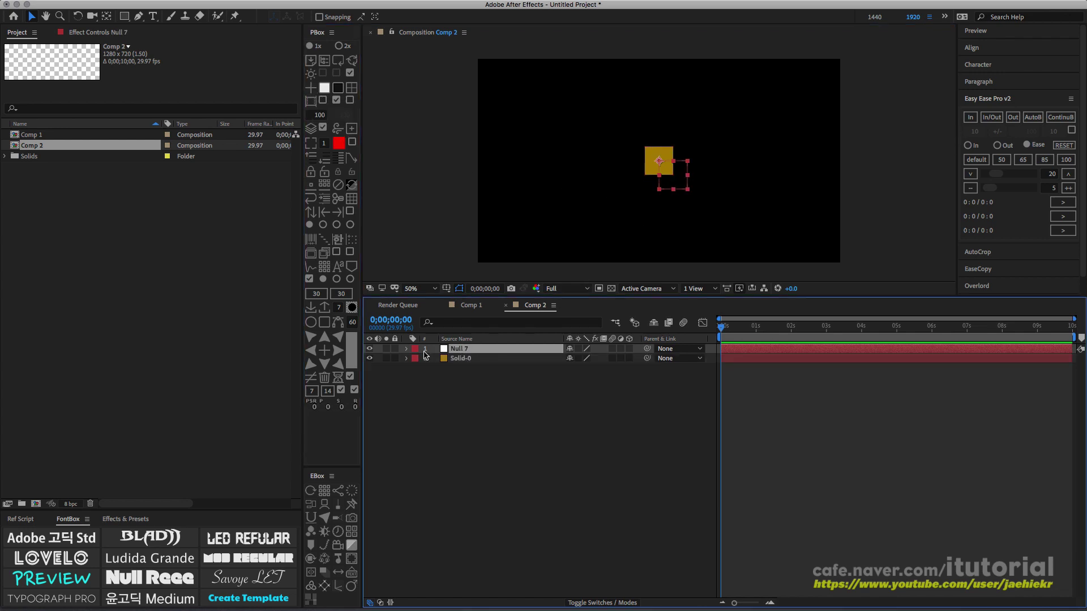
pyautogui.press('super+shift+y')
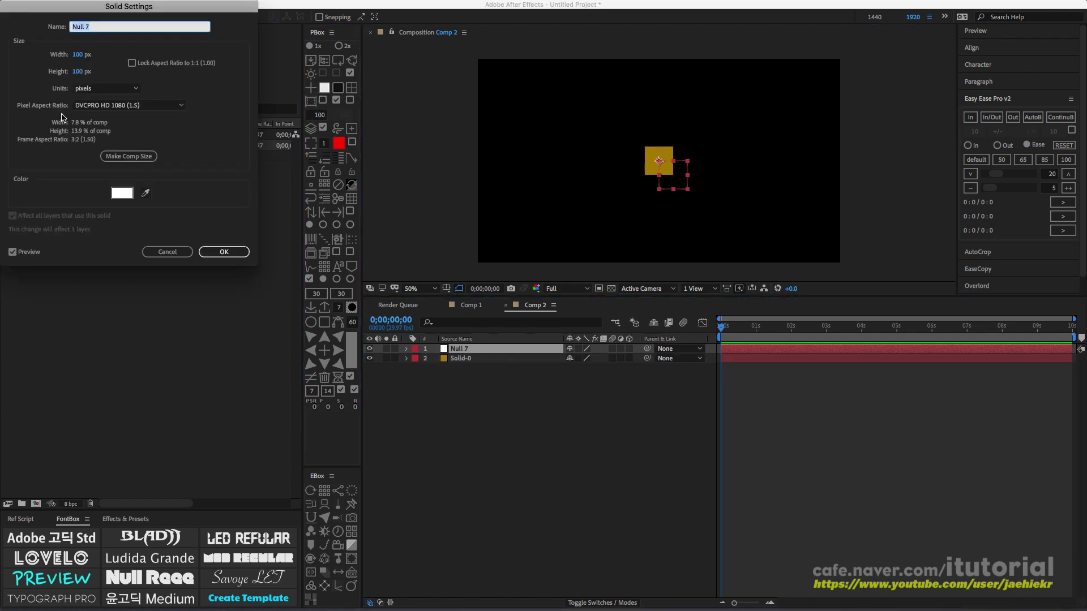
pyautogui.click(218, 253)
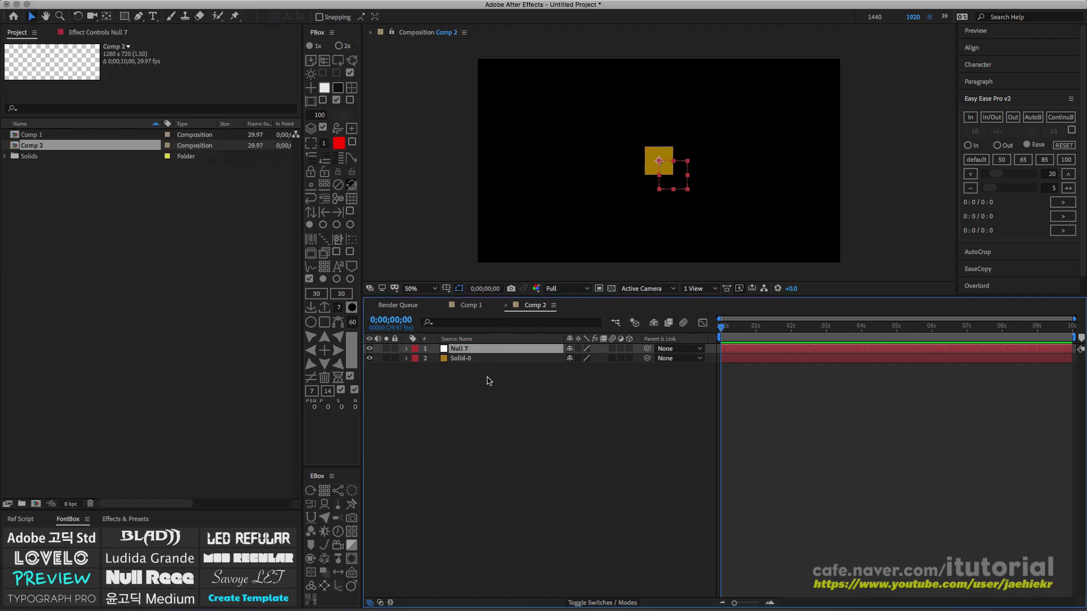
# Delete the null and the solid from Comp 2, and close its timeline to return to Comp 1.
pyautogui.moveTo(476, 376); pyautogui.dragTo(460, 348)
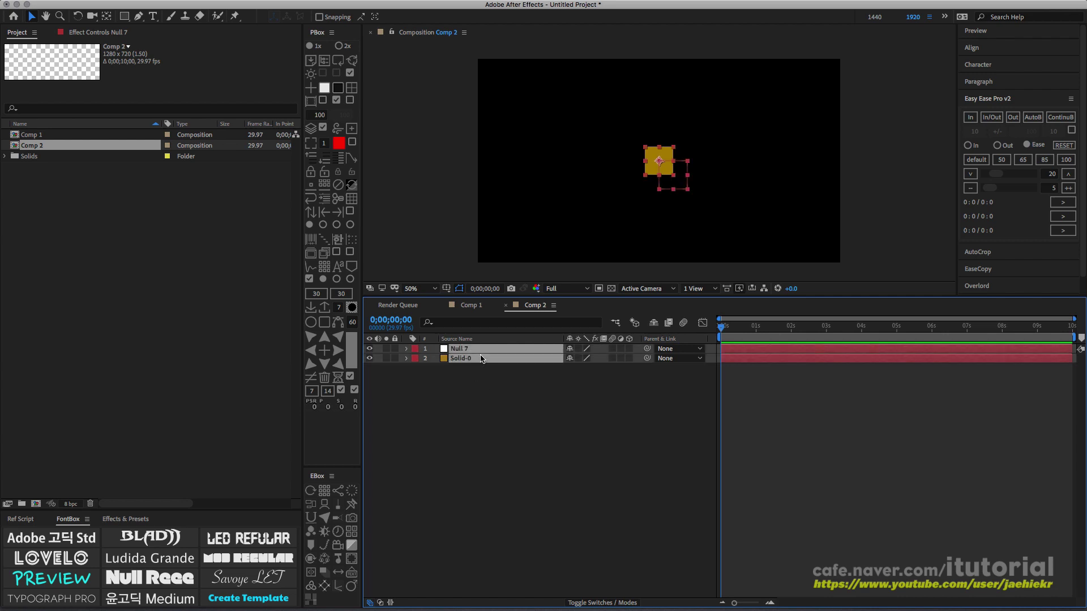
pyautogui.press('Delete')
pyautogui.click(505, 305)
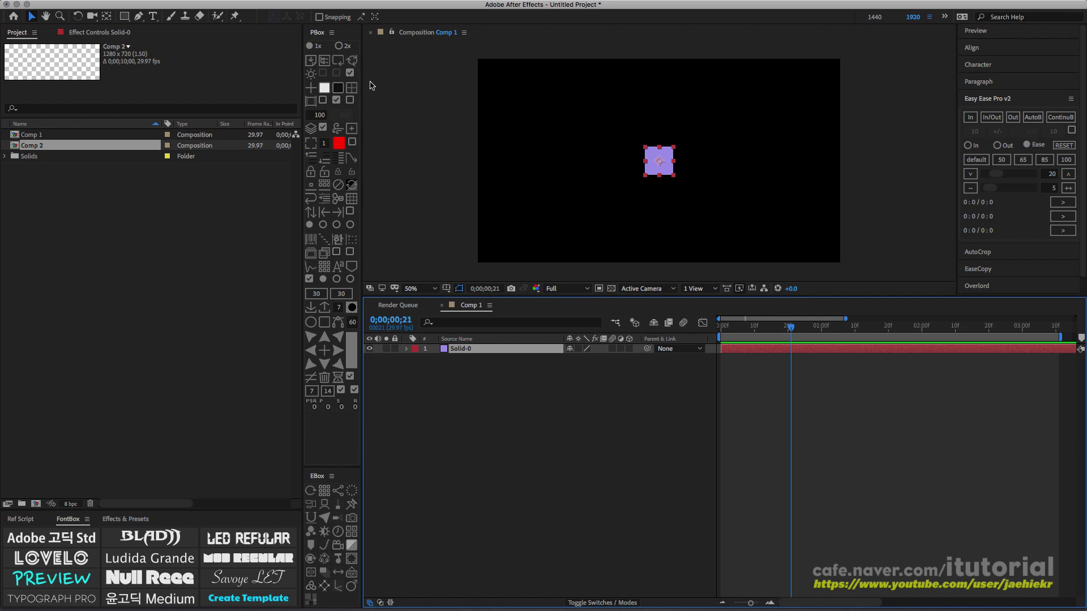
# Cycle Comp 1's background through dark gray, light gray and back to black with PBox's BG Color Loop.
pyautogui.click(341, 72)
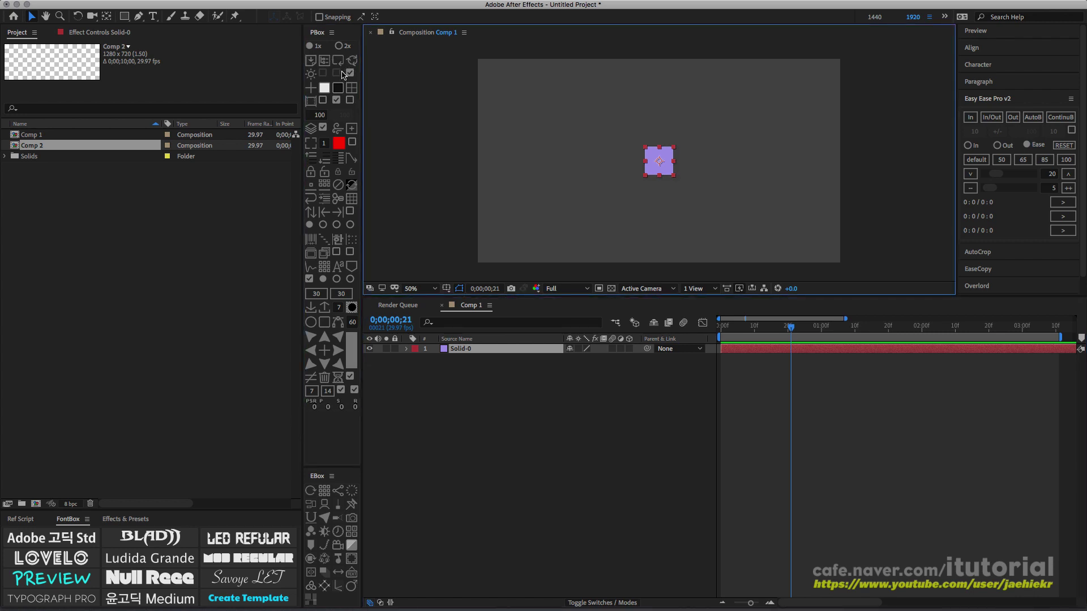
pyautogui.click(338, 61)
pyautogui.click(339, 61)
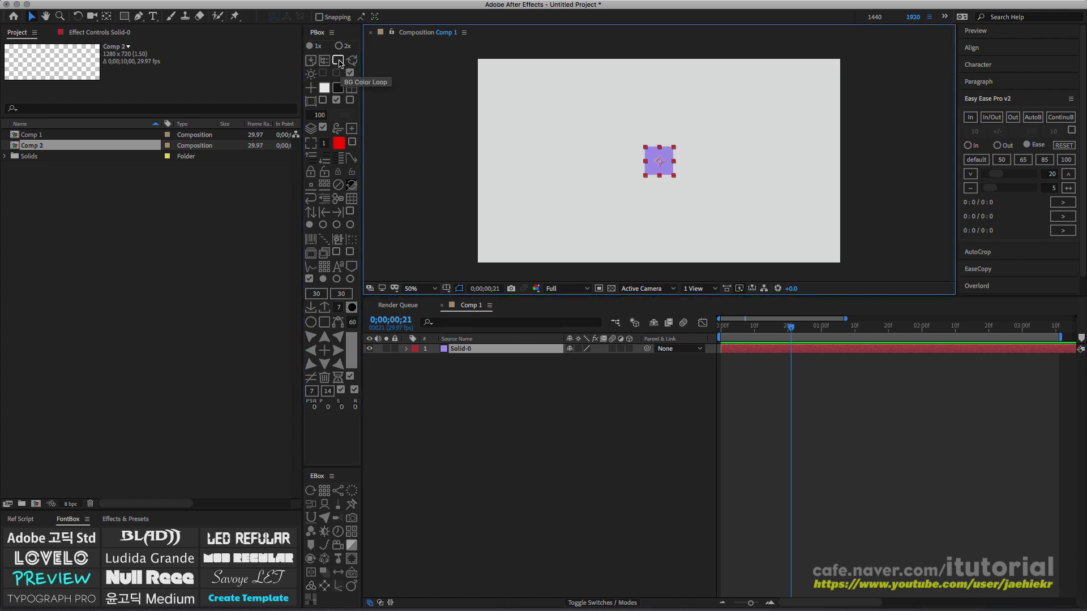
pyautogui.click(338, 61)
pyautogui.click(339, 61)
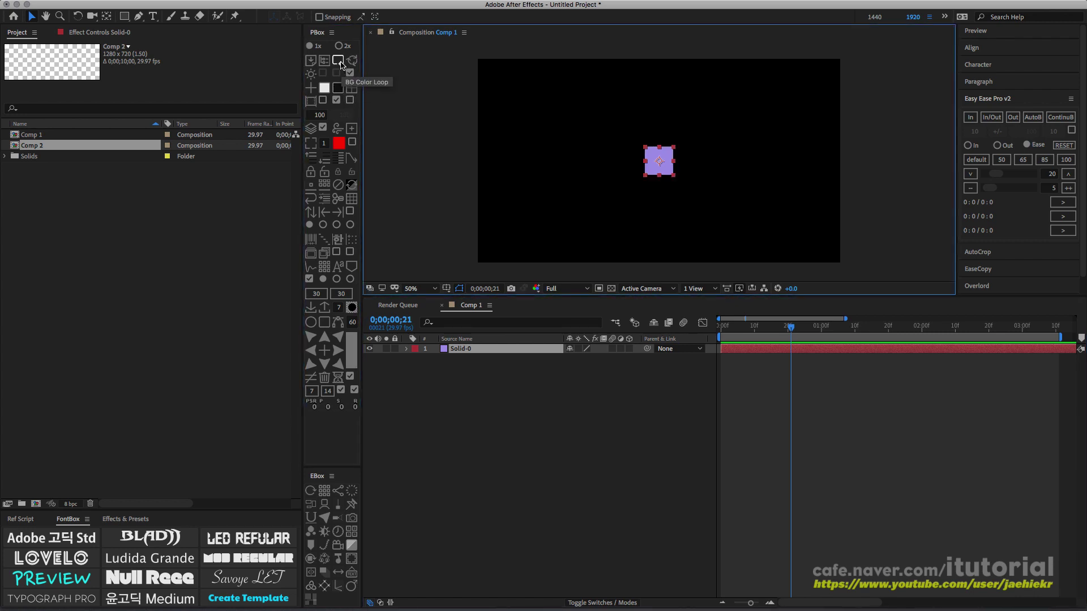
pyautogui.click(339, 62)
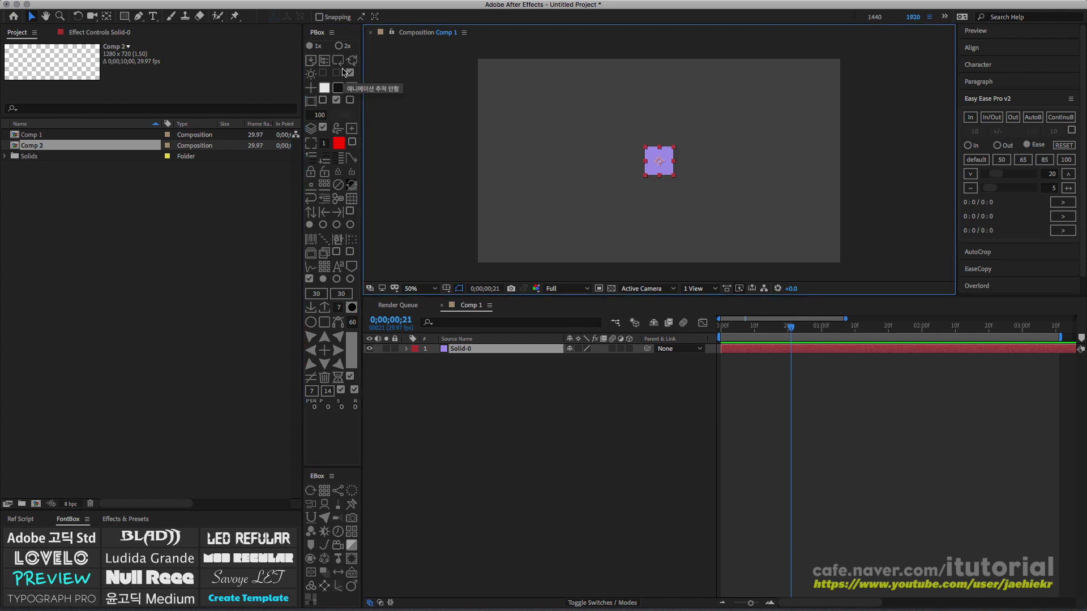
pyautogui.click(340, 63)
pyautogui.click(339, 62)
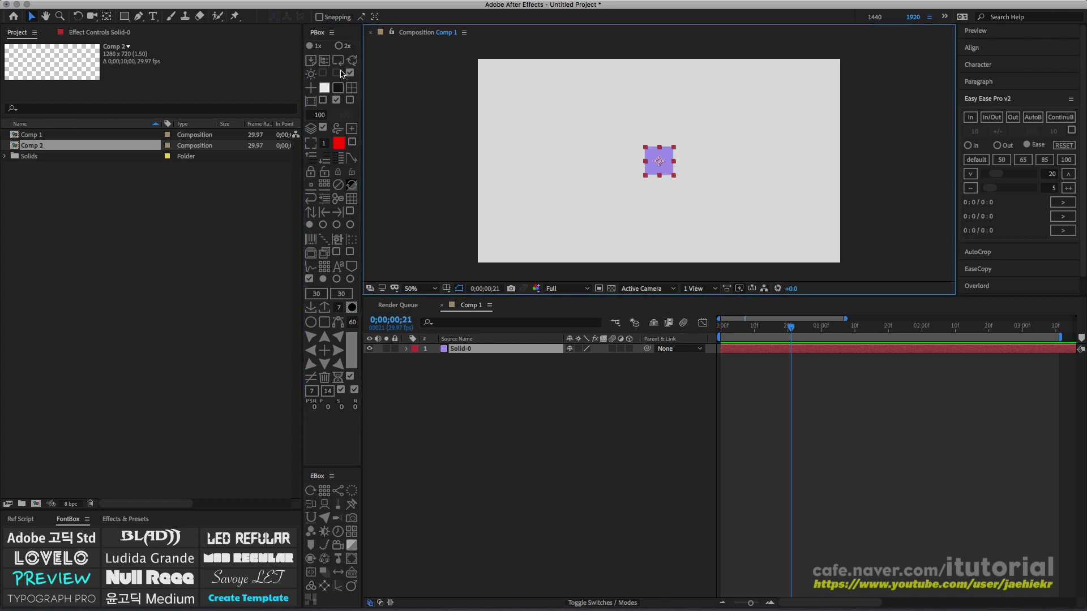
pyautogui.click(339, 62)
pyautogui.click(340, 63)
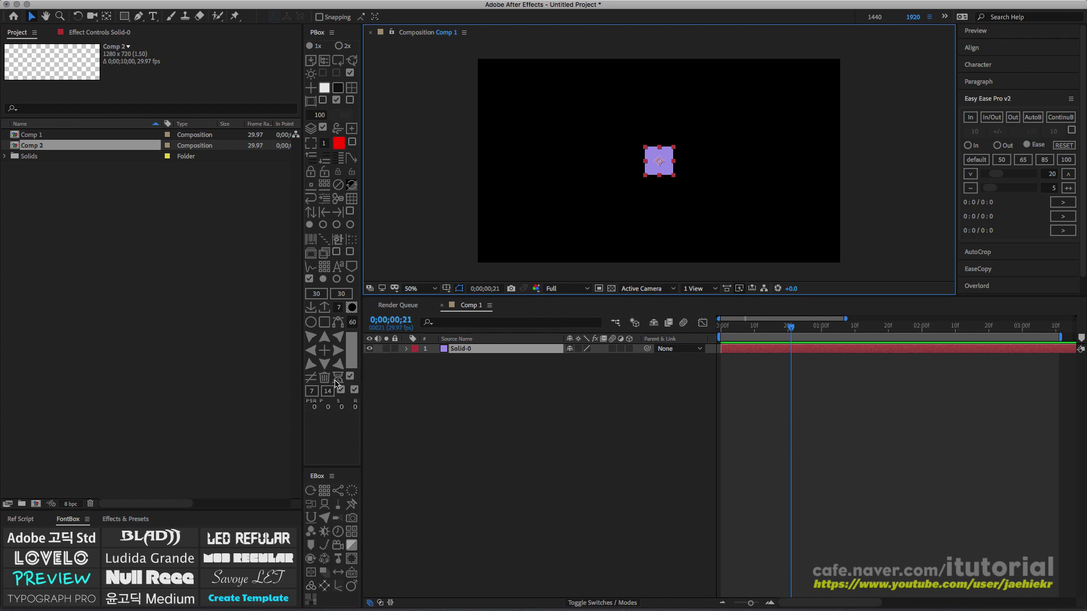
# Create three more small solids in Comp 1 with PBox.
pyautogui.click(465, 368)
pyautogui.click(350, 87)
pyautogui.click(350, 87)
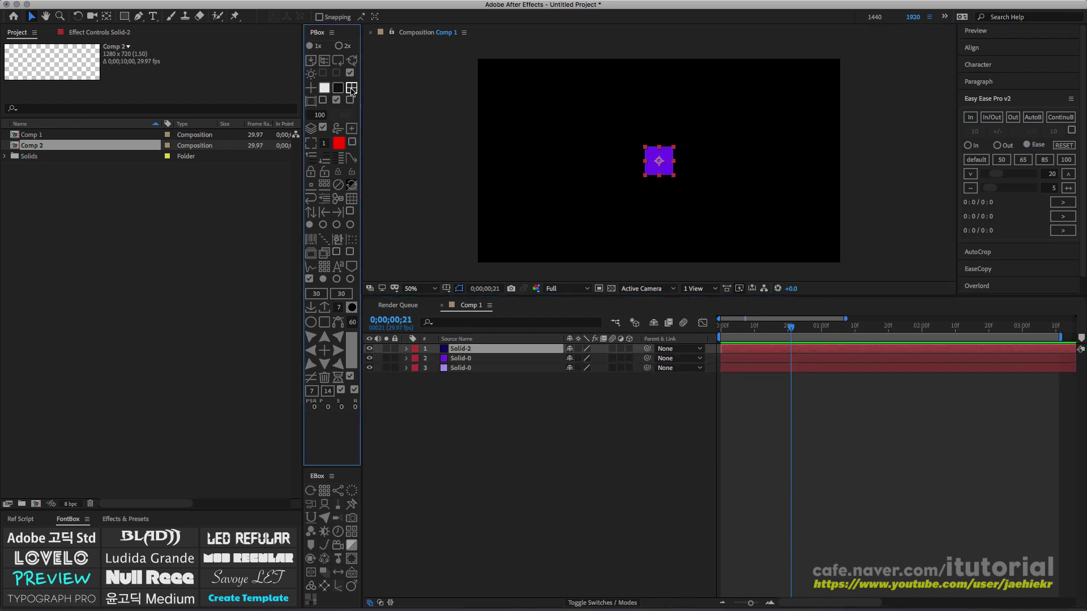
pyautogui.click(350, 87)
# Apply Random Motion with Position, Scale and Rotation enabled to all four solids.
pyautogui.moveTo(469, 397); pyautogui.dragTo(448, 337)
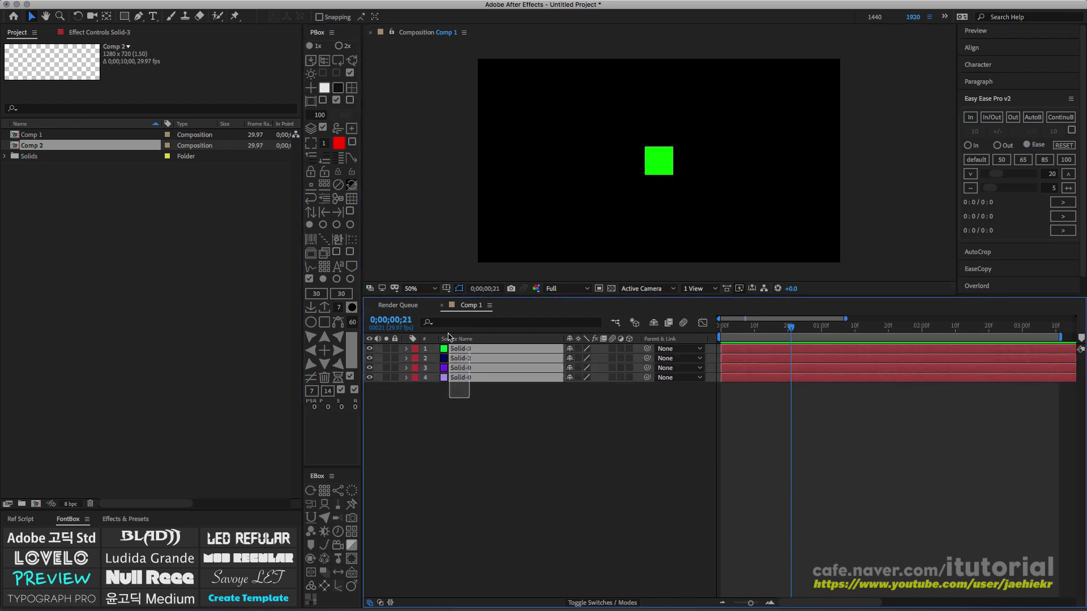
pyautogui.click(311, 504)
pyautogui.click(398, 94)
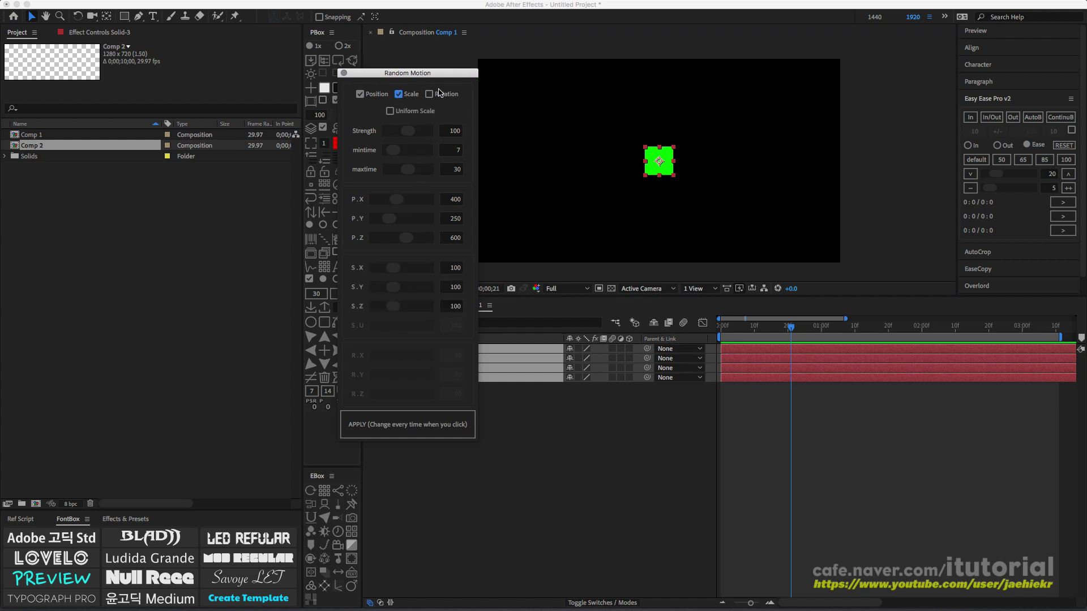
pyautogui.click(429, 94)
pyautogui.click(408, 426)
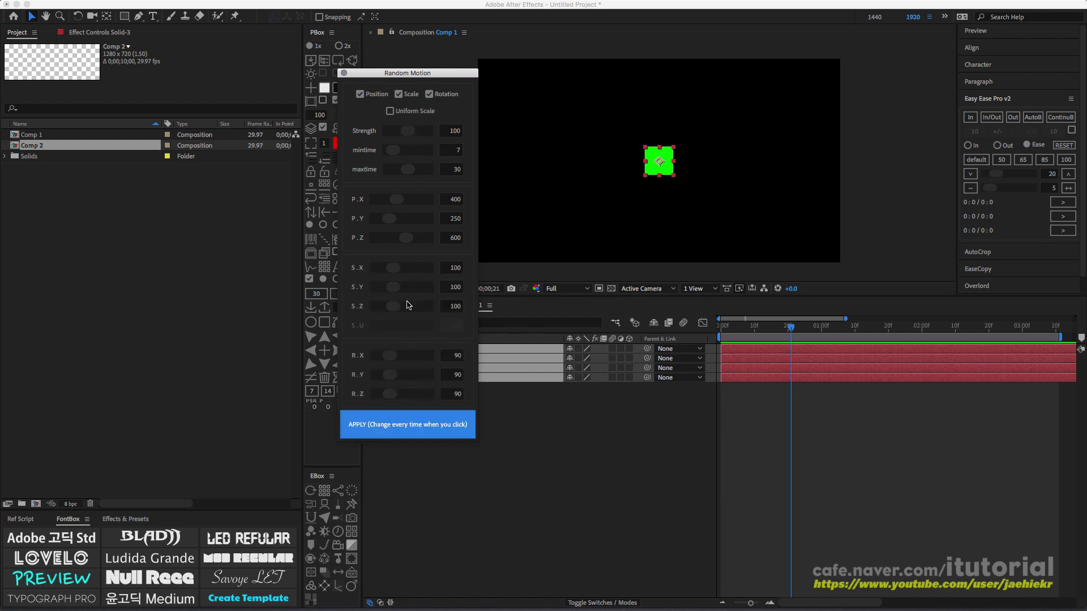
pyautogui.click(344, 73)
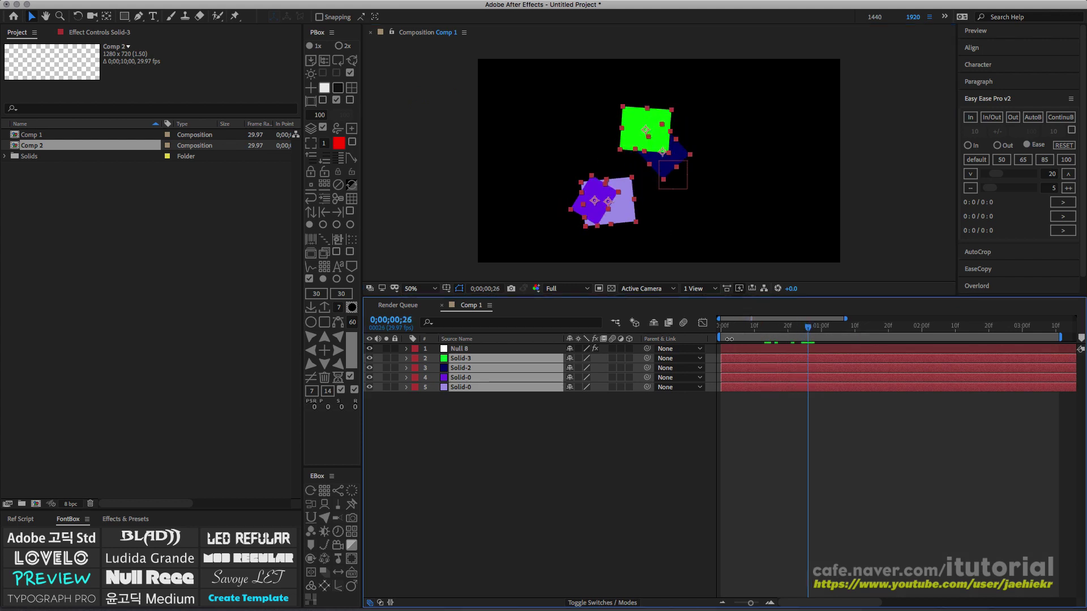
# Limit Comp 1's work area to about frame 12 through 0;00;01;01.
pyautogui.moveTo(719, 337); pyautogui.dragTo(760, 337)
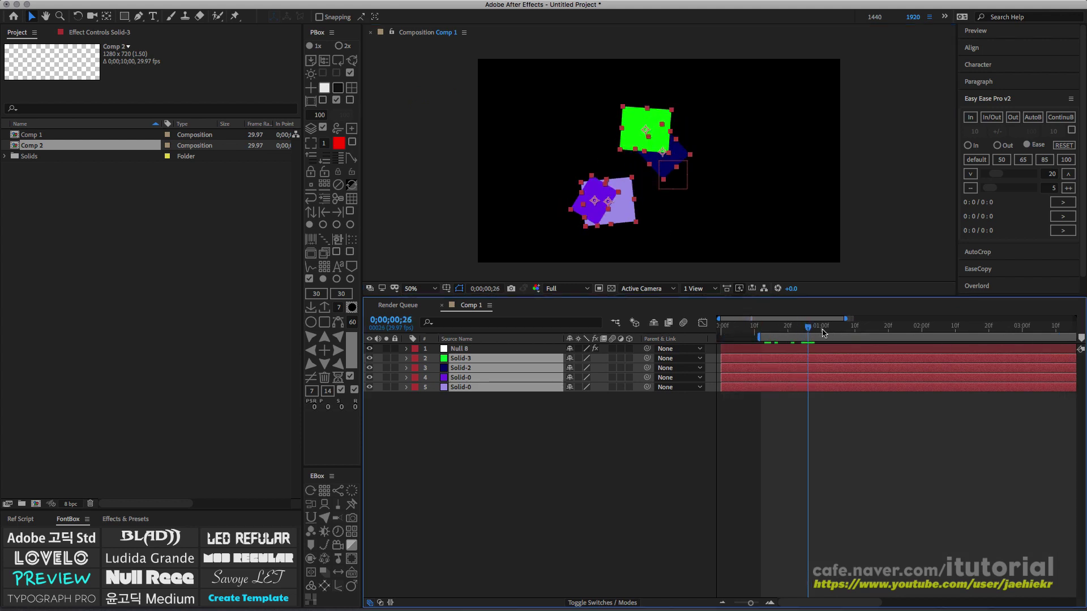
pyautogui.click(822, 333)
pyautogui.press('n')
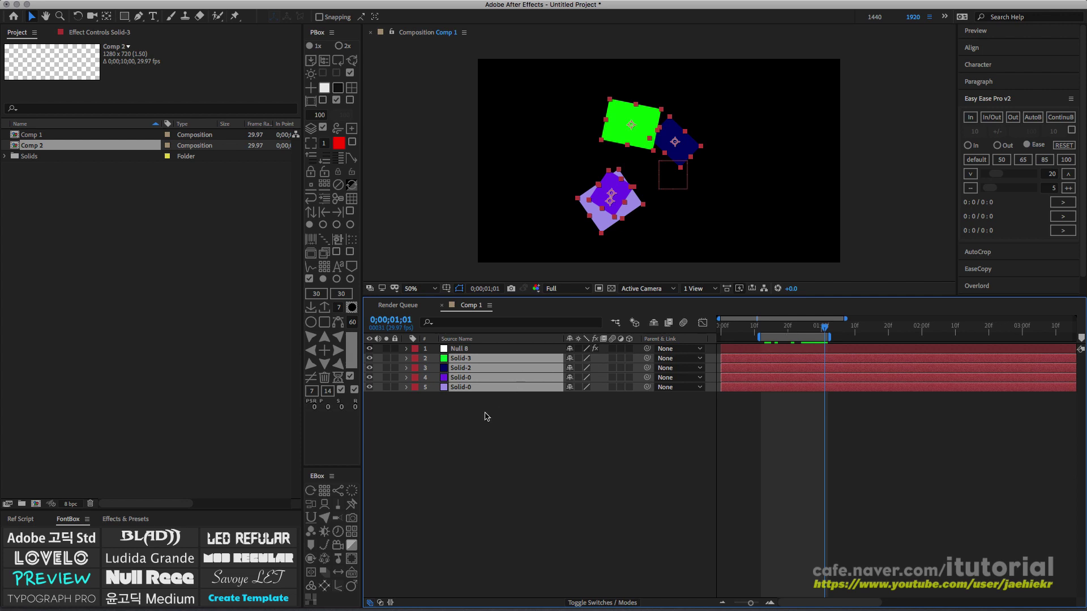
# Reveal the position, scale and rotation expressions on the four solids, and collapse the layers again.
pyautogui.moveTo(485, 413); pyautogui.dragTo(466, 360)
pyautogui.press('e')
pyautogui.press('e')
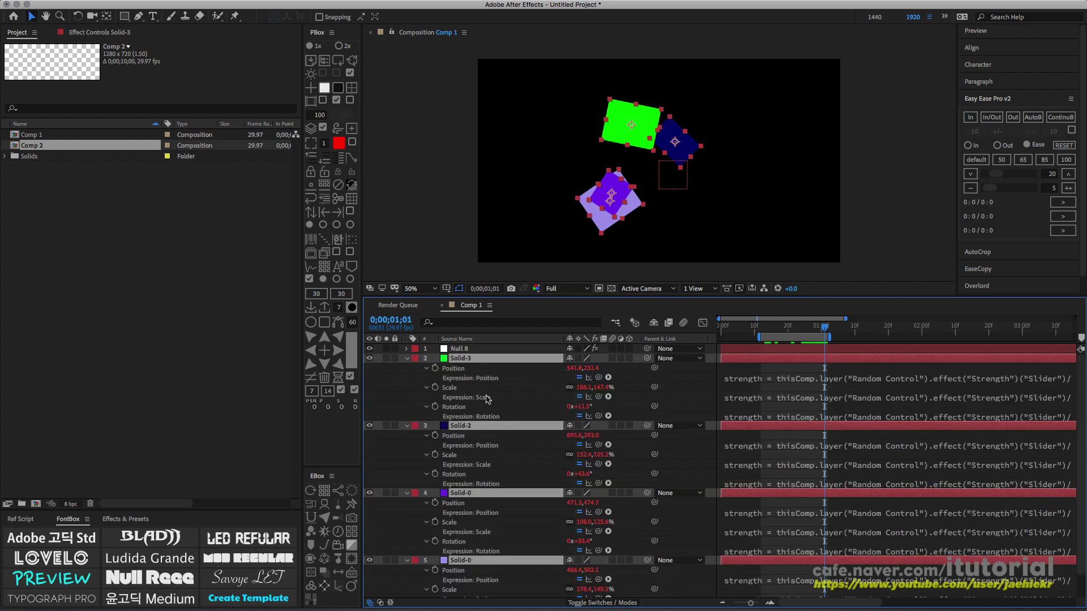
pyautogui.click(407, 358)
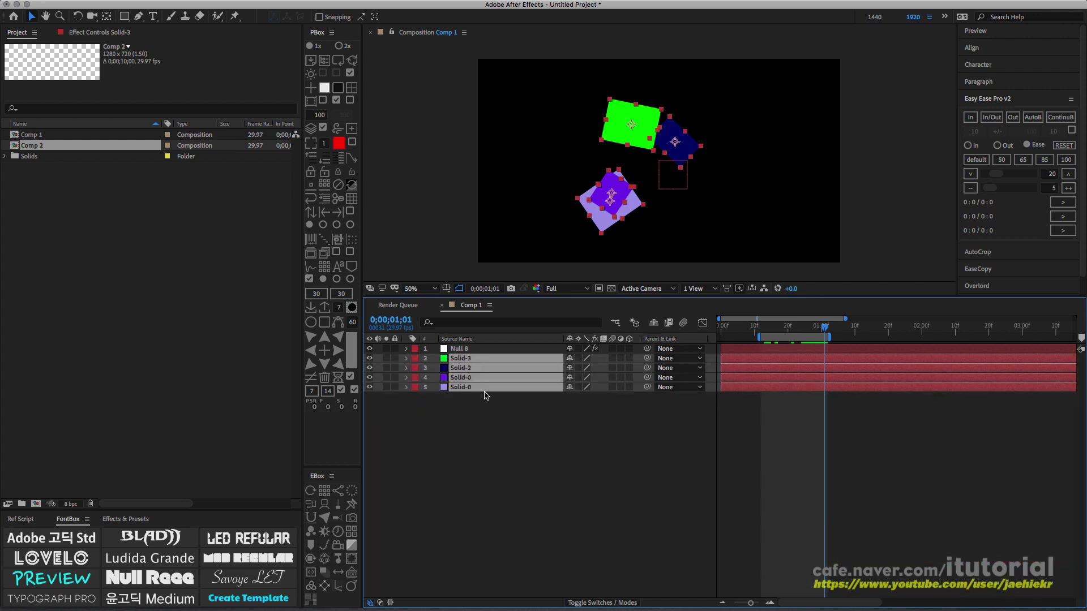
# Try baking the four solids' expressions to keyframes within the work area with PBox, reveal the keyframes, and undo the bake.
pyautogui.click(350, 376)
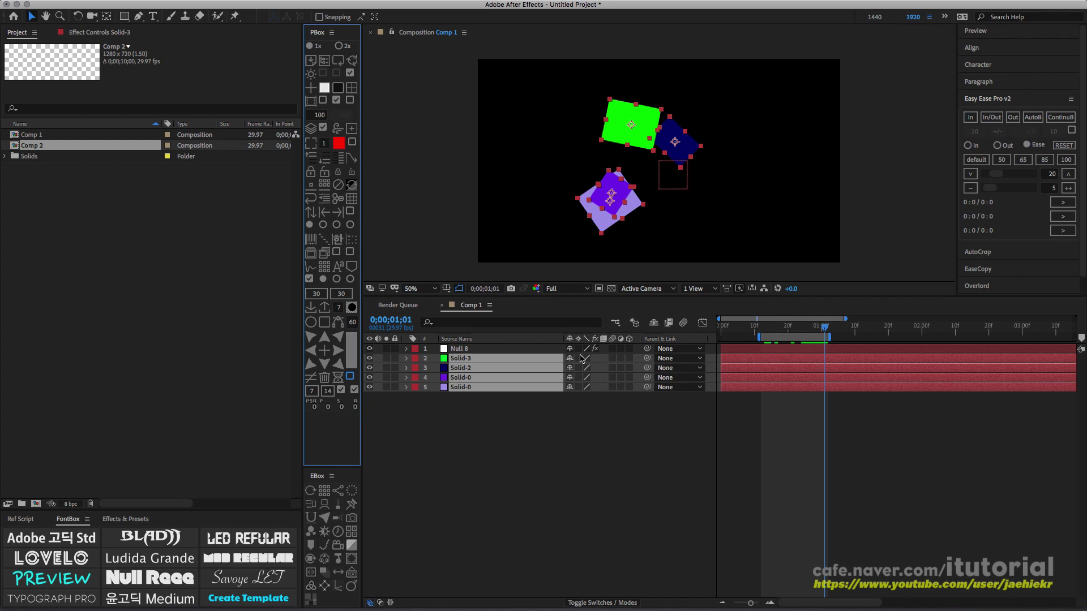
pyautogui.click(341, 386)
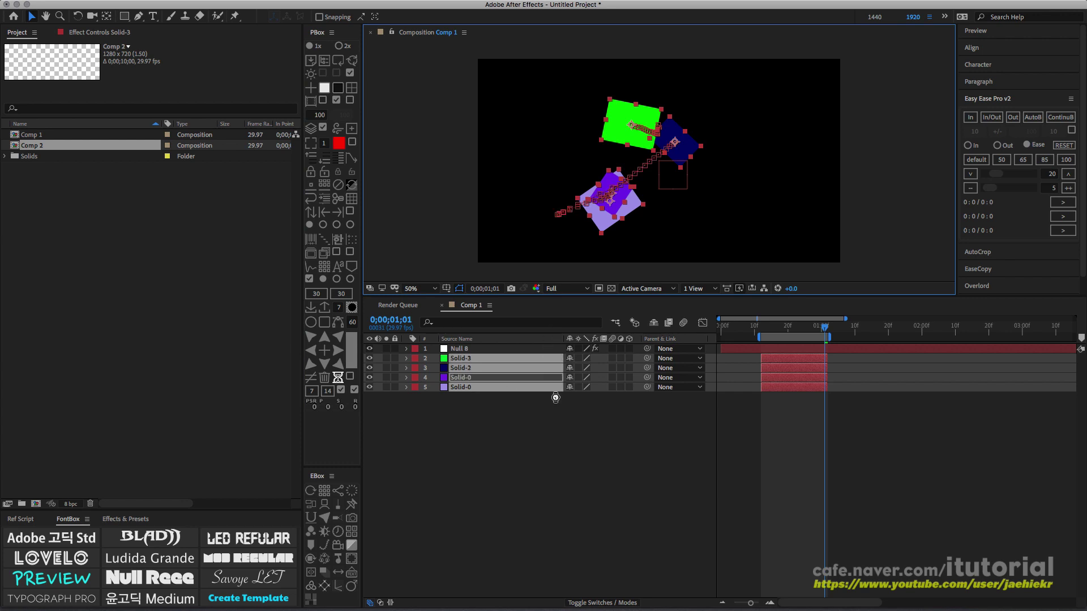
pyautogui.moveTo(489, 419); pyautogui.dragTo(475, 363)
pyautogui.press('u')
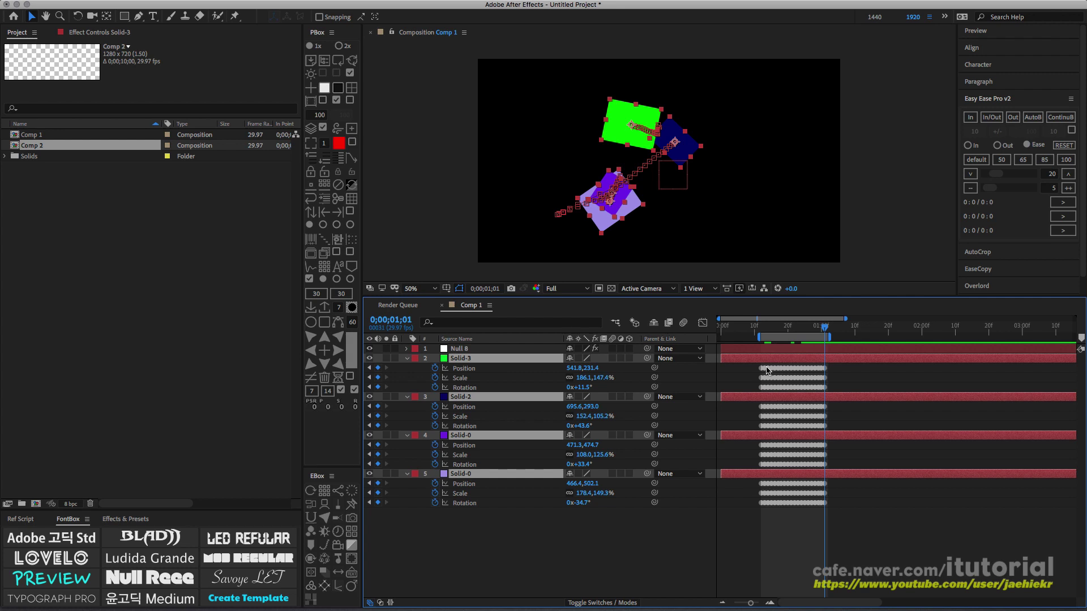
pyautogui.press('super+z')
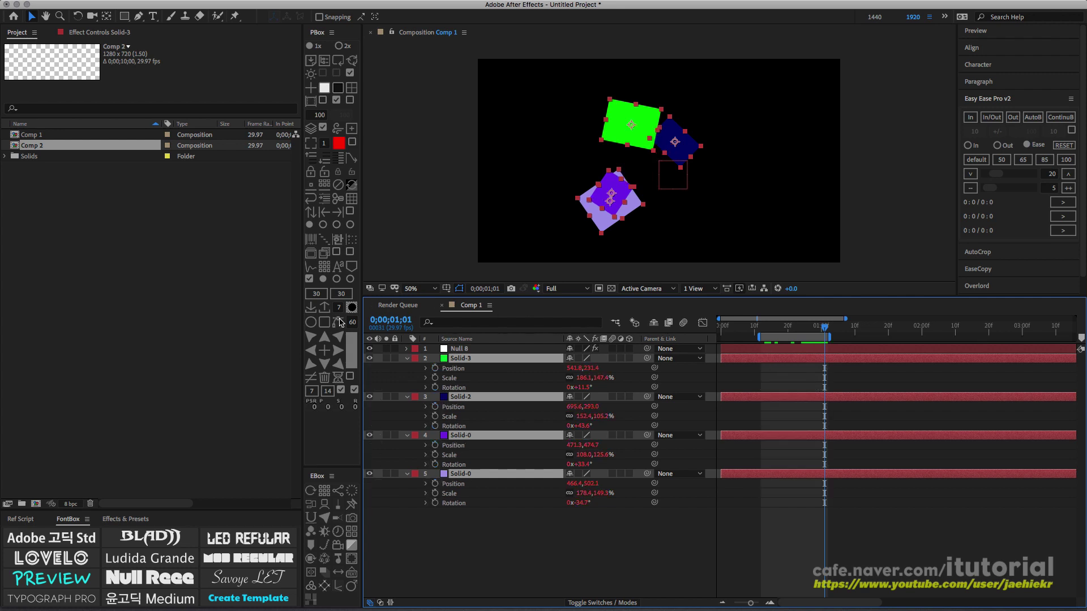
# Try baking only Solid-3's Scale, Solid-2's Rotation and the bottom Solid-0's Scale expressions to keyframes with the adjoining bake option enabled, and undo the bake.
pyautogui.click(350, 378)
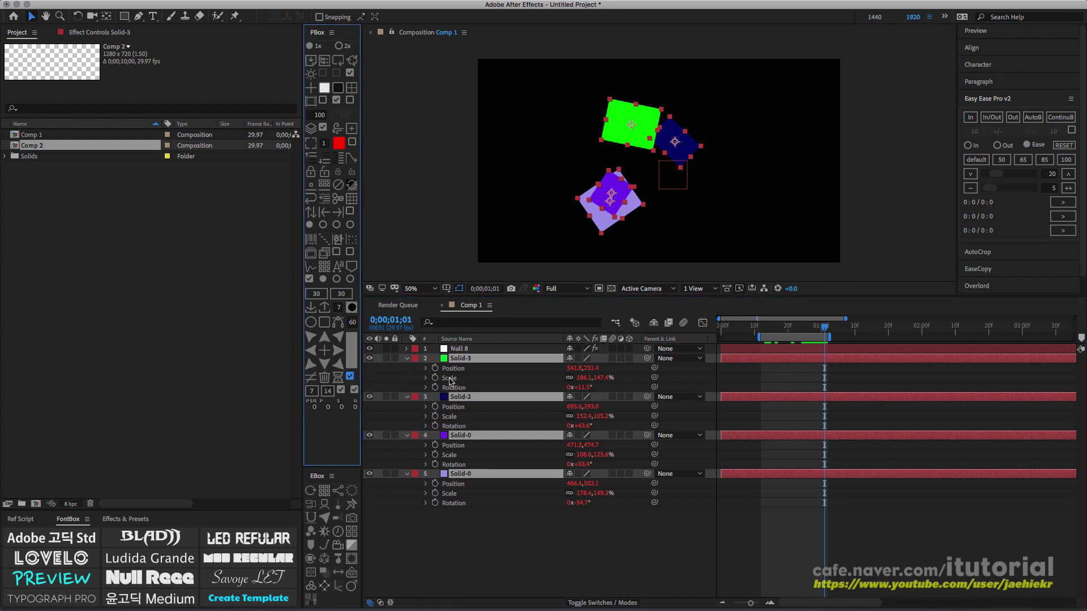
pyautogui.click(450, 378)
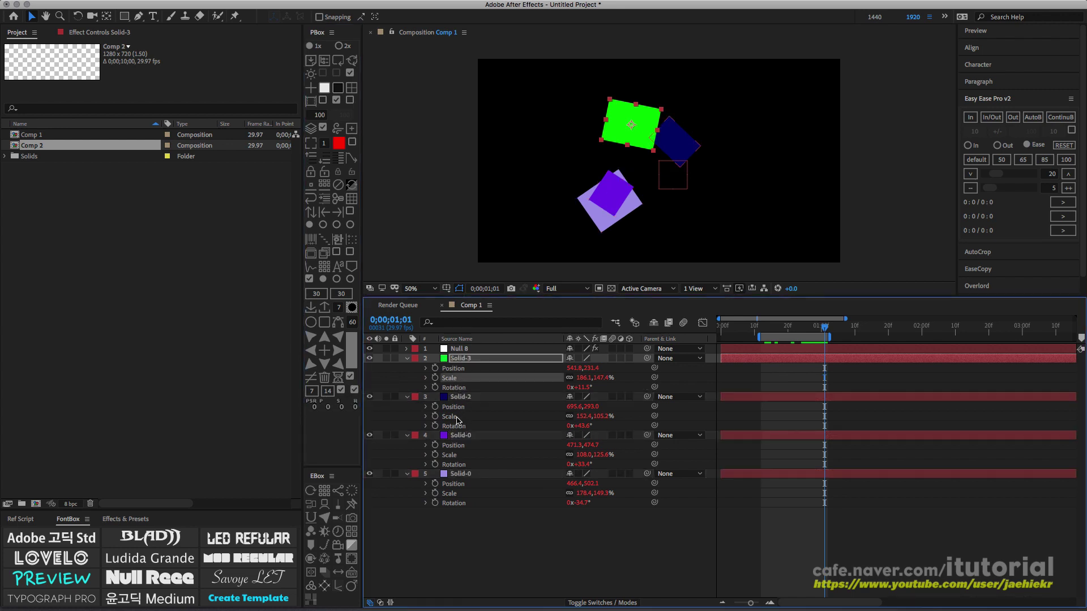
pyautogui.keyDown('shift'); pyautogui.click(459, 427); pyautogui.keyUp('shift')
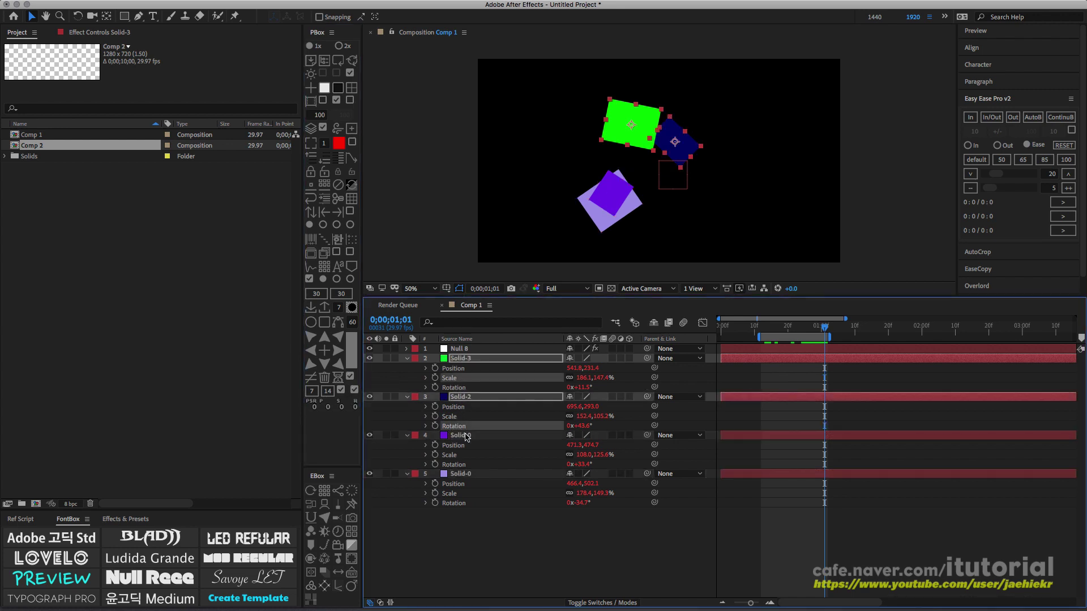
pyautogui.keyDown('shift'); pyautogui.click(458, 495); pyautogui.keyUp('shift')
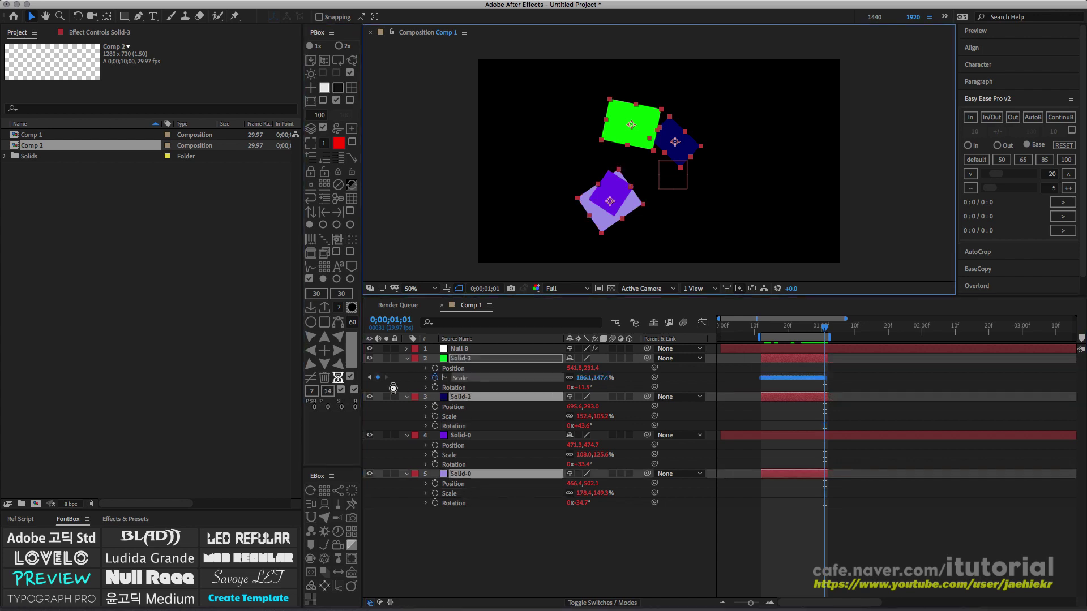
pyautogui.click(338, 377)
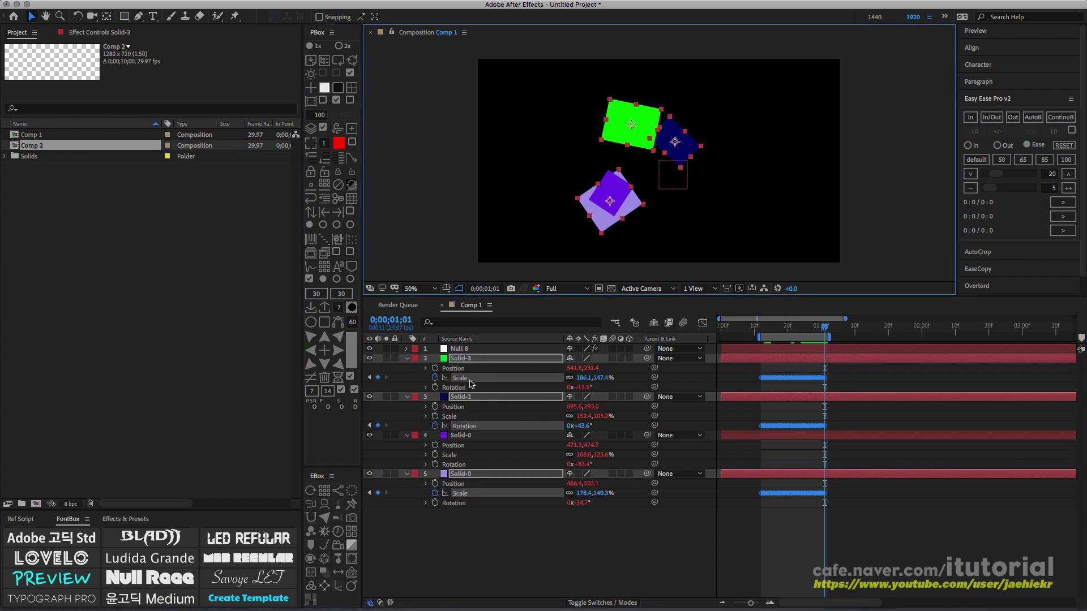
pyautogui.press('super+z')
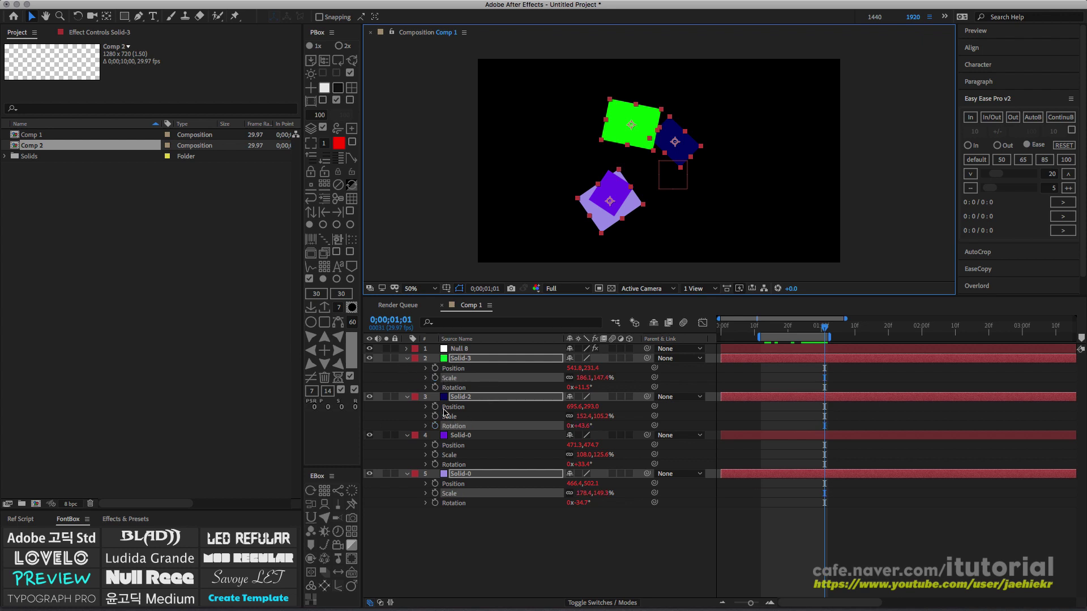
# Turn off the two PBox checkboxes beside the 7 and 14 frame values, and delete all layers from Comp 1.
pyautogui.click(406, 359)
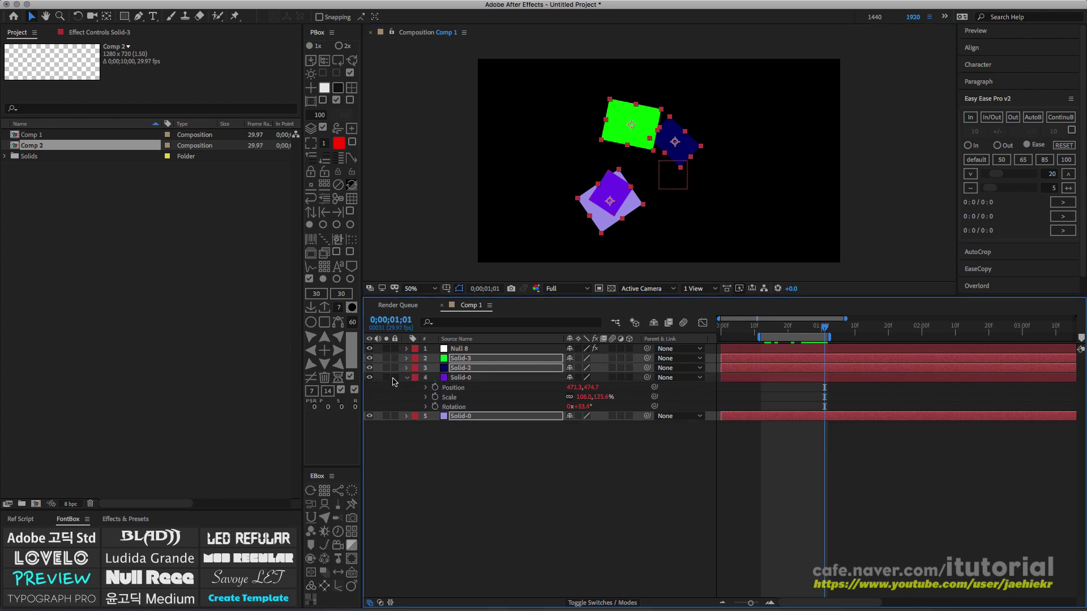
pyautogui.click(342, 390)
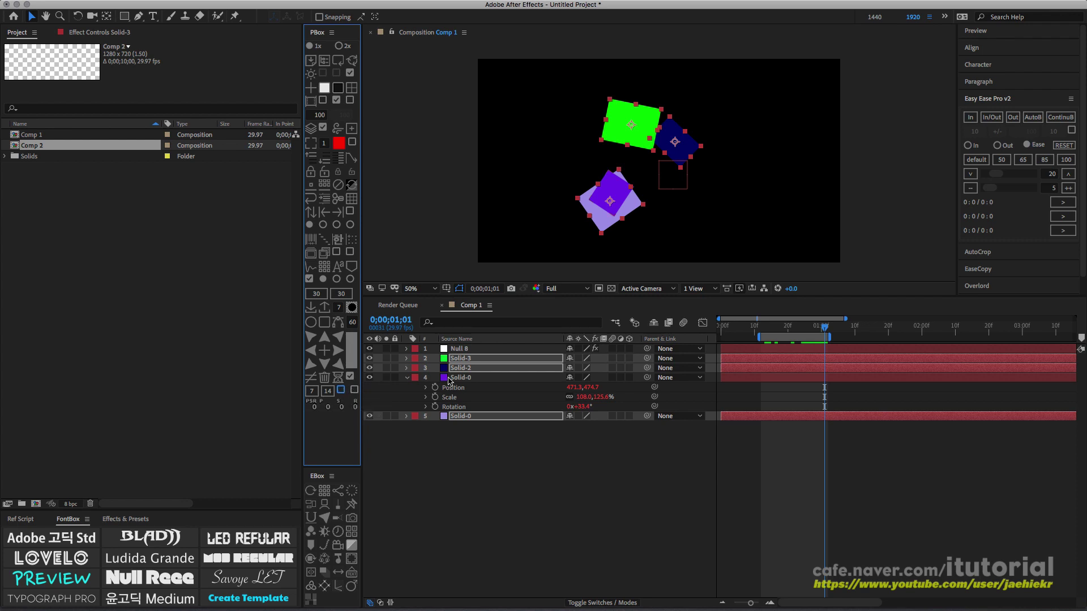
pyautogui.click(407, 377)
pyautogui.moveTo(478, 422); pyautogui.dragTo(469, 347)
pyautogui.press('Delete')
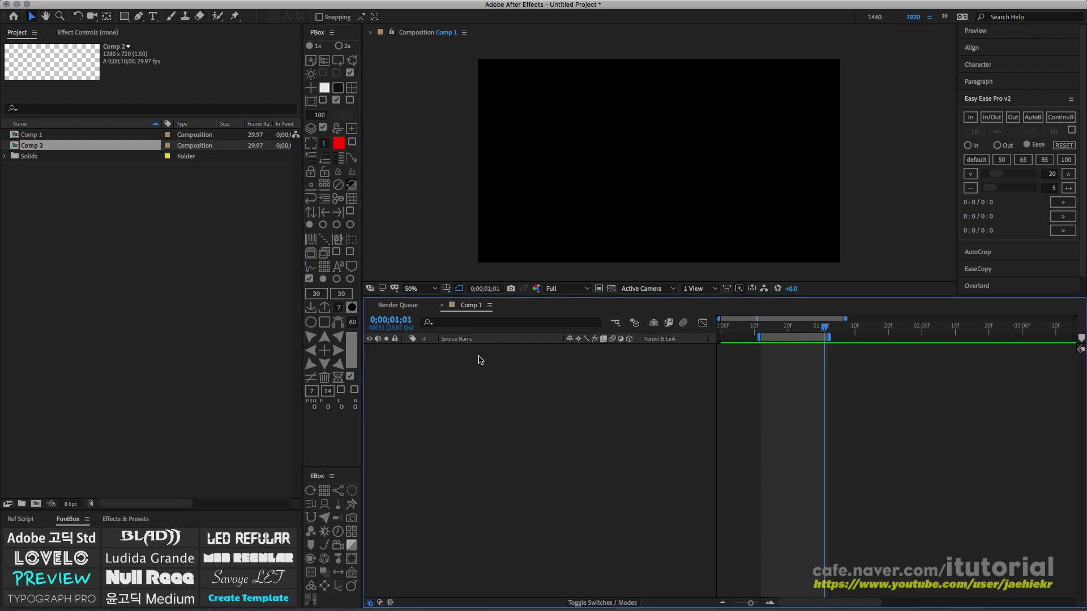
# Add three small random-colored solids to Comp 1 with PBox and spread them apart across the canvas.
pyautogui.click(352, 88)
pyautogui.click(352, 88)
pyautogui.click(352, 88)
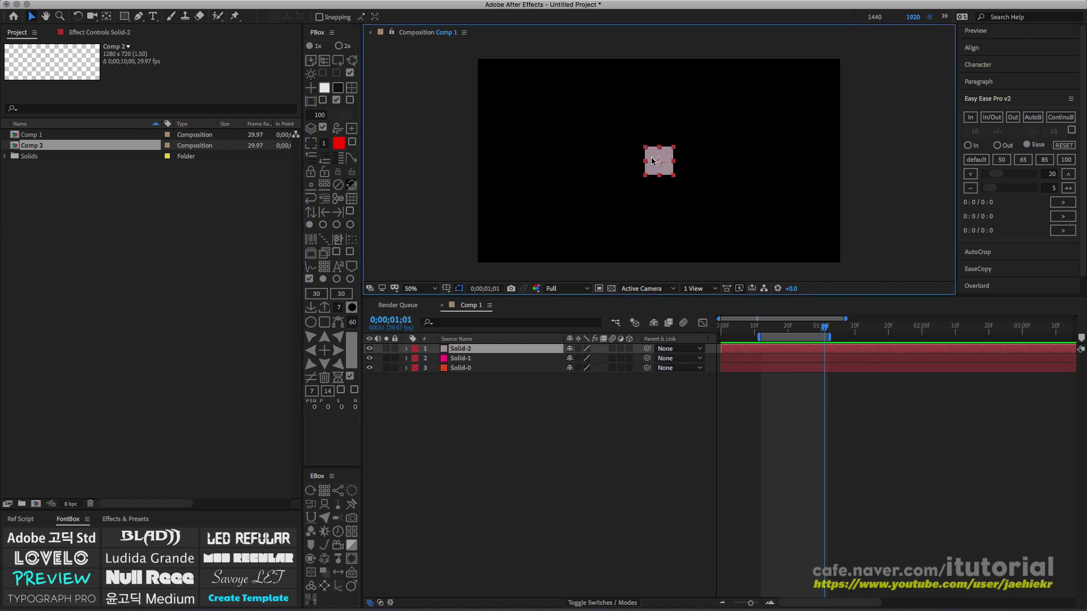
pyautogui.moveTo(652, 161); pyautogui.dragTo(710, 125)
pyautogui.moveTo(665, 164); pyautogui.dragTo(768, 155)
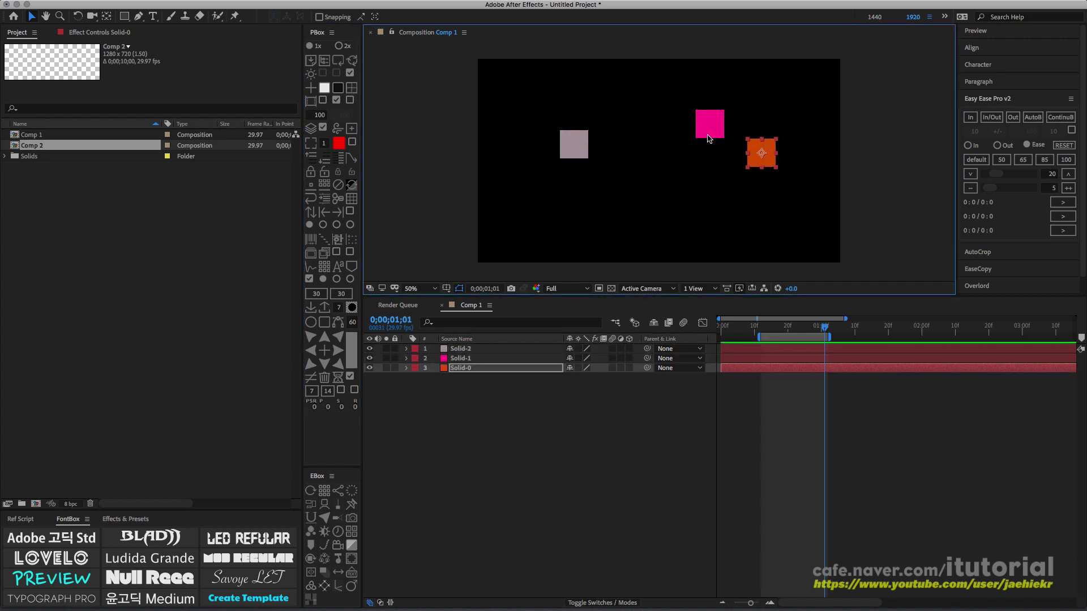
pyautogui.moveTo(706, 135); pyautogui.dragTo(673, 137)
# Set Position keyframes on all three solids at 0;00;00;00.
pyautogui.moveTo(755, 327); pyautogui.dragTo(718, 327)
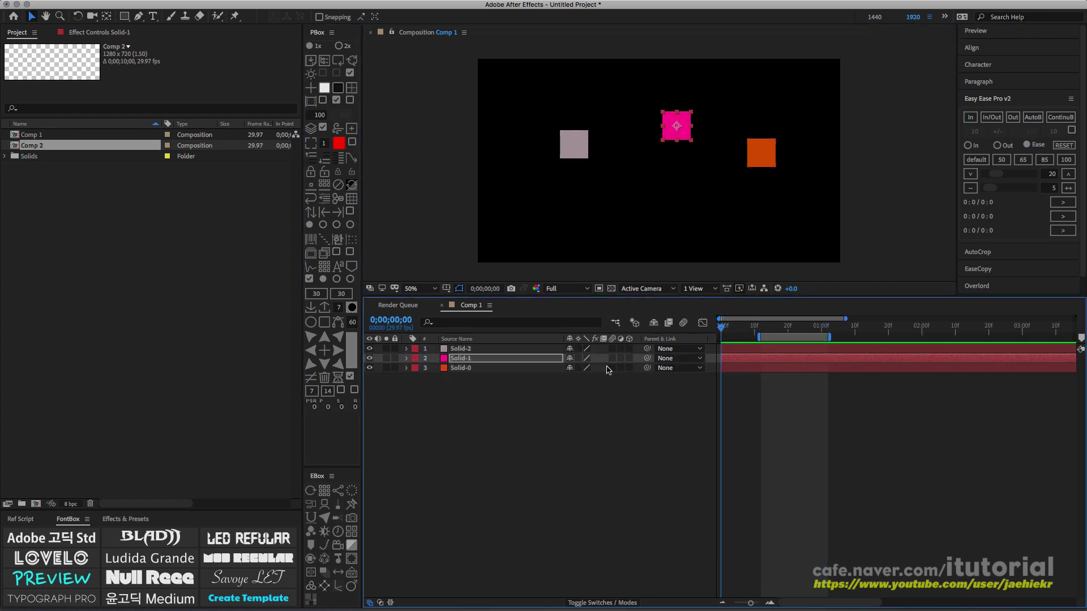
pyautogui.click(458, 368)
pyautogui.hotkey('ctrl', 'a')
pyautogui.press('p')
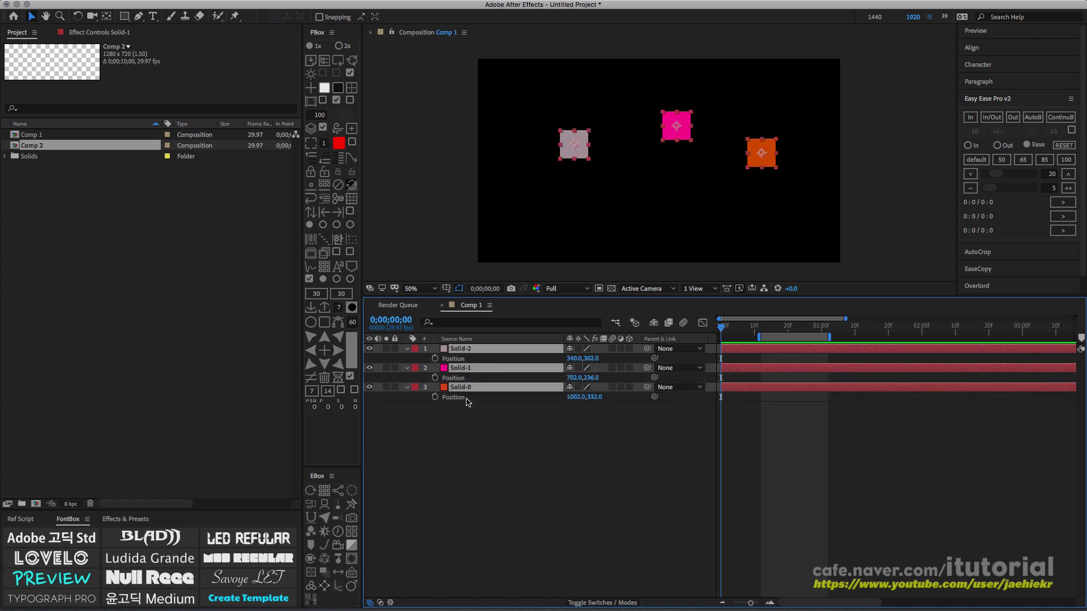
pyautogui.click(435, 358)
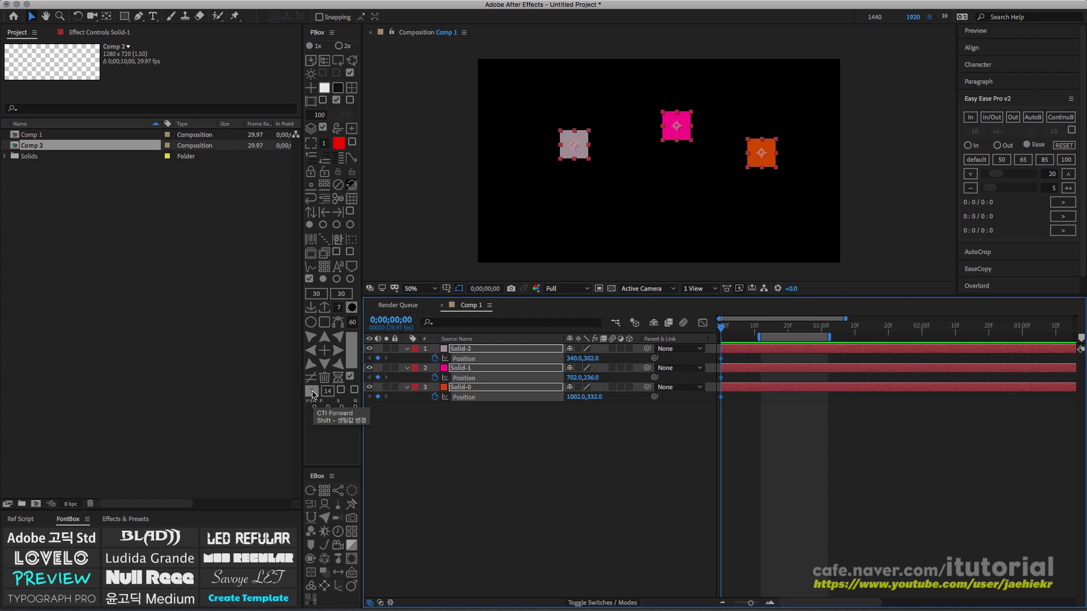
# Advance the playhead three times with the 7-frame CTI Forward function, and return it to the start of the composition.
pyautogui.click(312, 394)
pyautogui.click(312, 396)
pyautogui.click(312, 399)
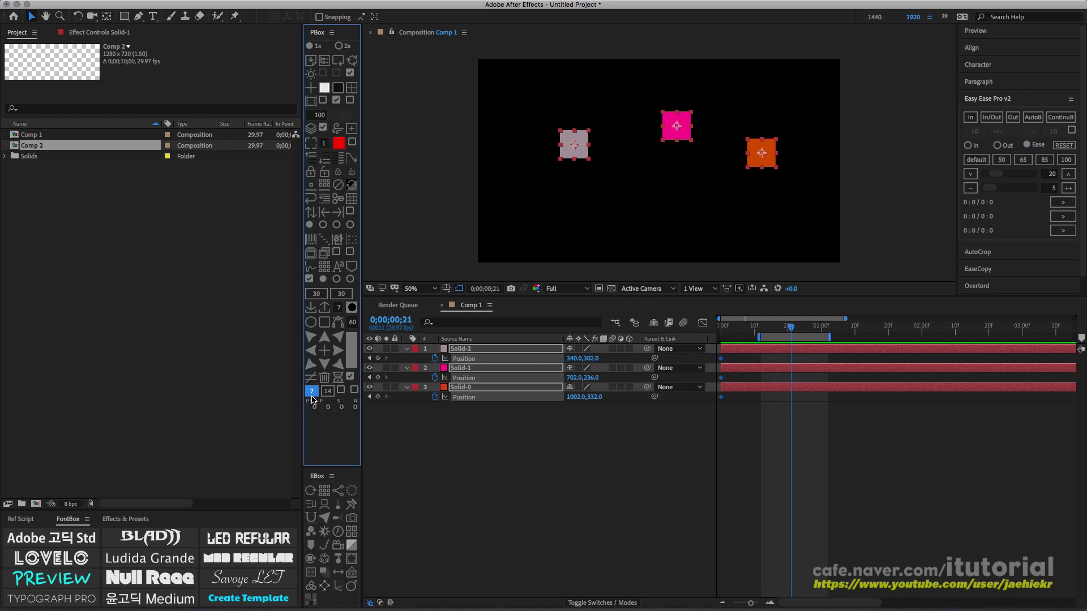
pyautogui.moveTo(730, 328); pyautogui.dragTo(703, 332)
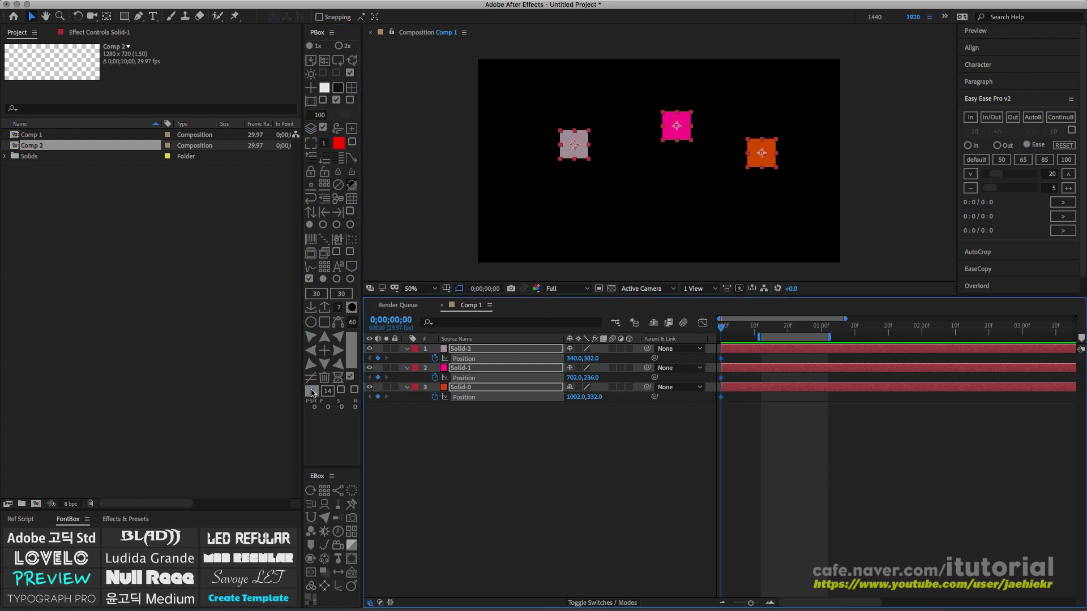
# Advance 7 frames and keyframe new positions: Solid-2 about 182,446, Solid-1 about 538,218 and Solid-0 about 1084,228.
pyautogui.click(312, 391)
pyautogui.click(585, 171)
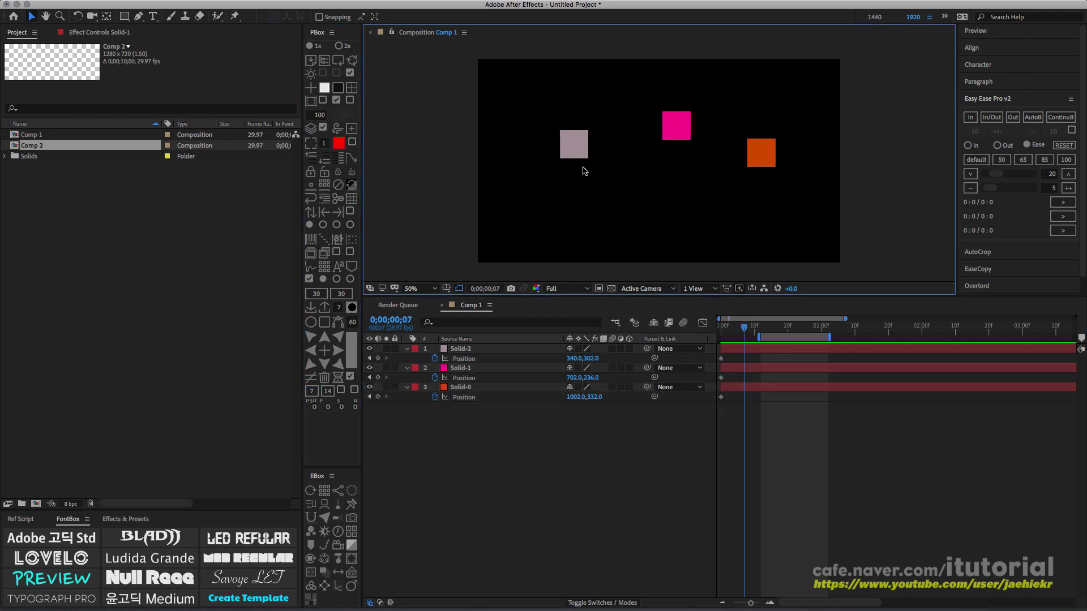
pyautogui.doubleClick(578, 148)
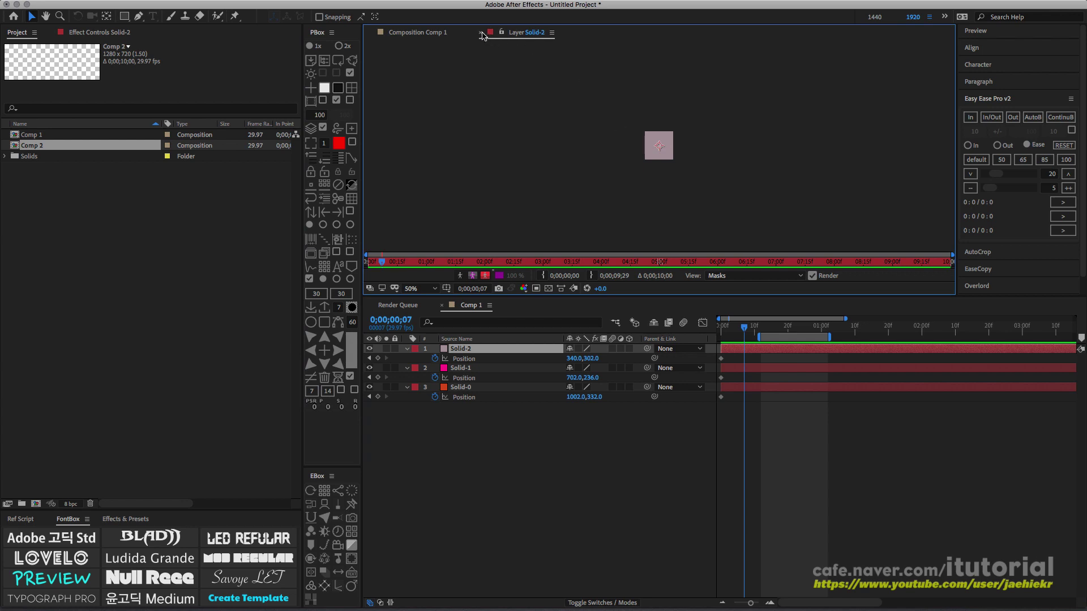
pyautogui.click(481, 33)
pyautogui.moveTo(575, 141); pyautogui.dragTo(531, 182)
pyautogui.moveTo(674, 124); pyautogui.dragTo(628, 119)
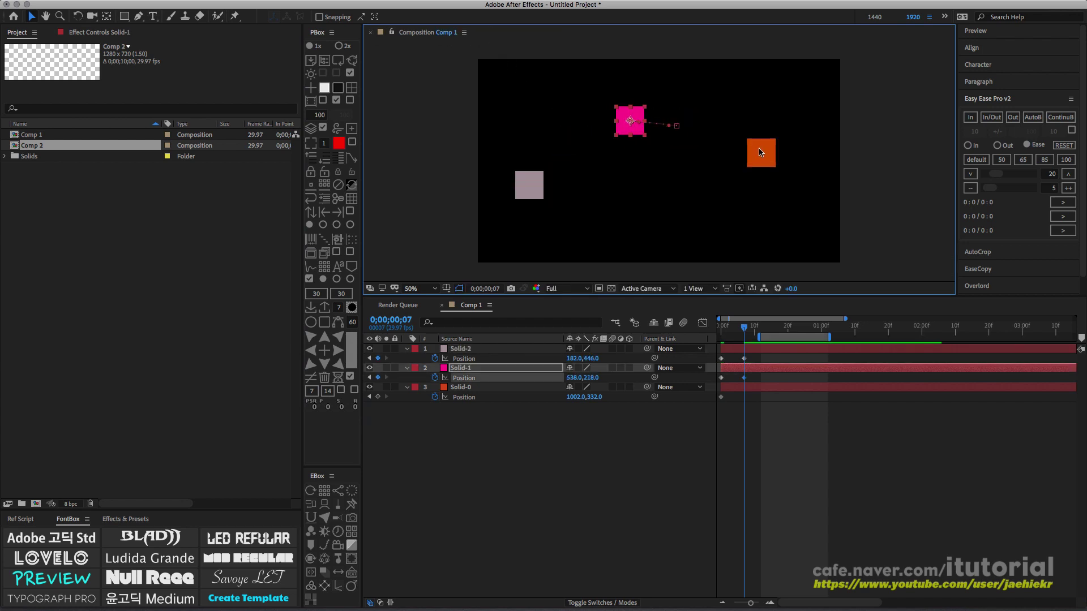
pyautogui.moveTo(760, 152); pyautogui.dragTo(783, 122)
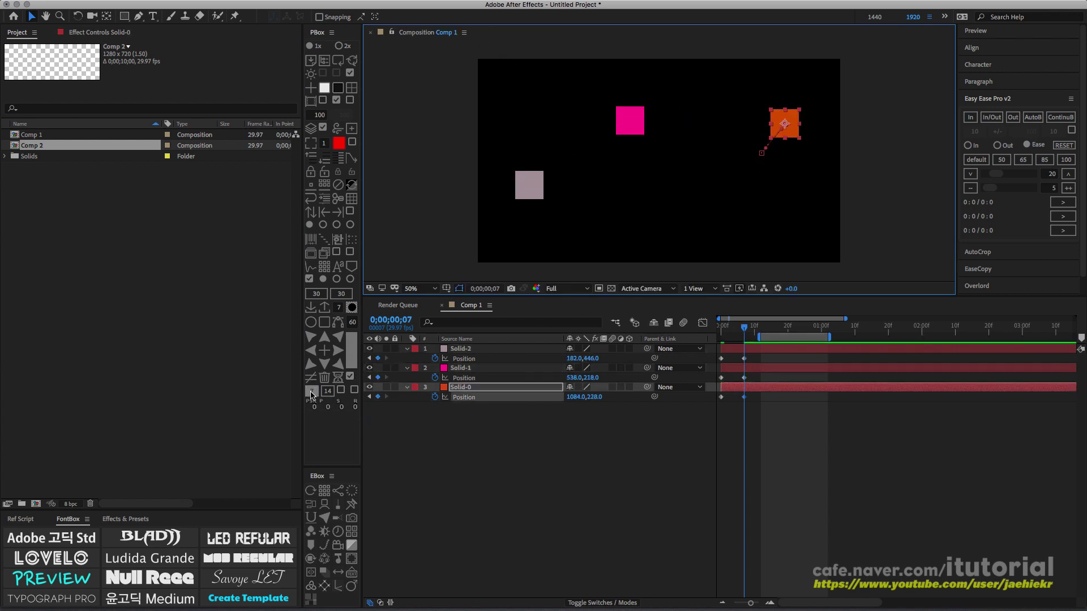
# Advance another 7 frames and keyframe Solid-1 at about 694,466, Solid-0 at about 864,300 and Solid-2 at about 344,342.
pyautogui.click(311, 390)
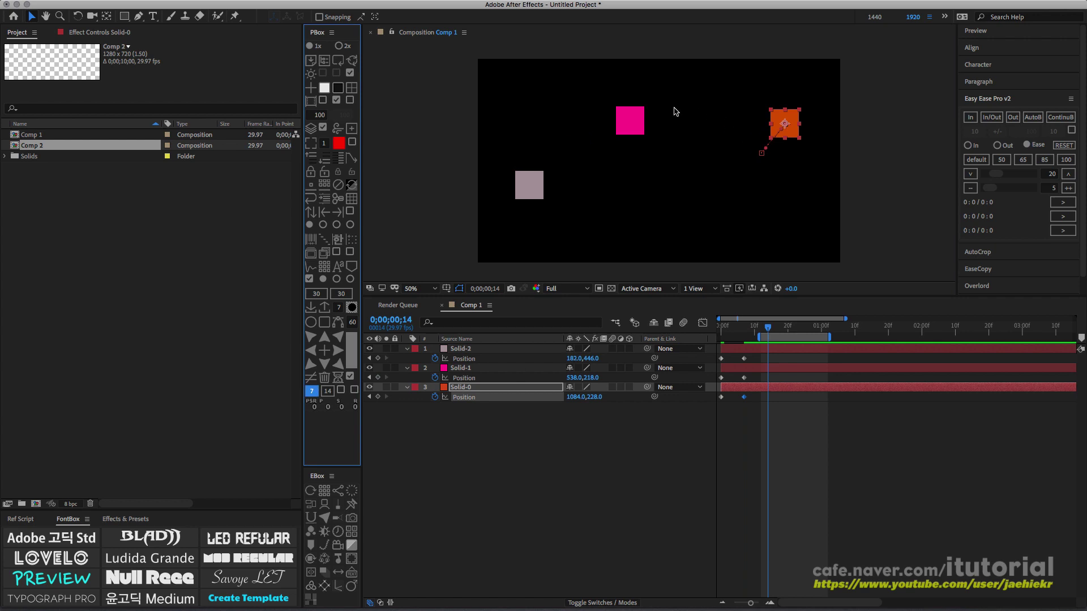
pyautogui.click(638, 121)
pyautogui.moveTo(638, 122); pyautogui.dragTo(682, 192)
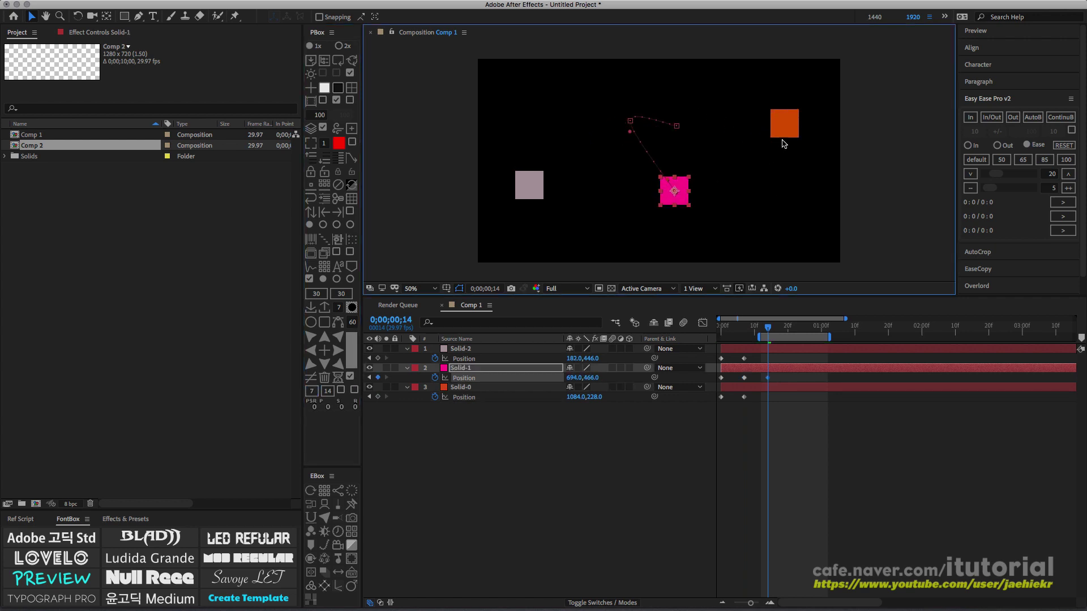
pyautogui.click(784, 129)
pyautogui.moveTo(784, 129); pyautogui.dragTo(722, 150)
pyautogui.click(530, 187)
pyautogui.moveTo(529, 187); pyautogui.dragTo(576, 158)
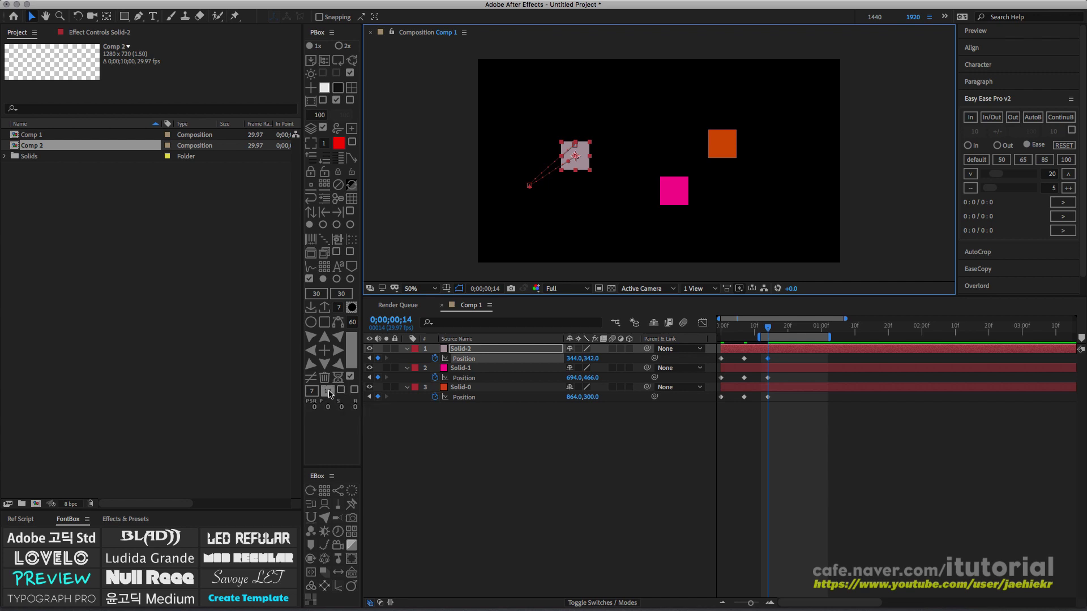
# Advance the playhead three times by 14 frames and once by 7 frames to 0;00;02;03 with CTI Forward.
pyautogui.click(328, 392)
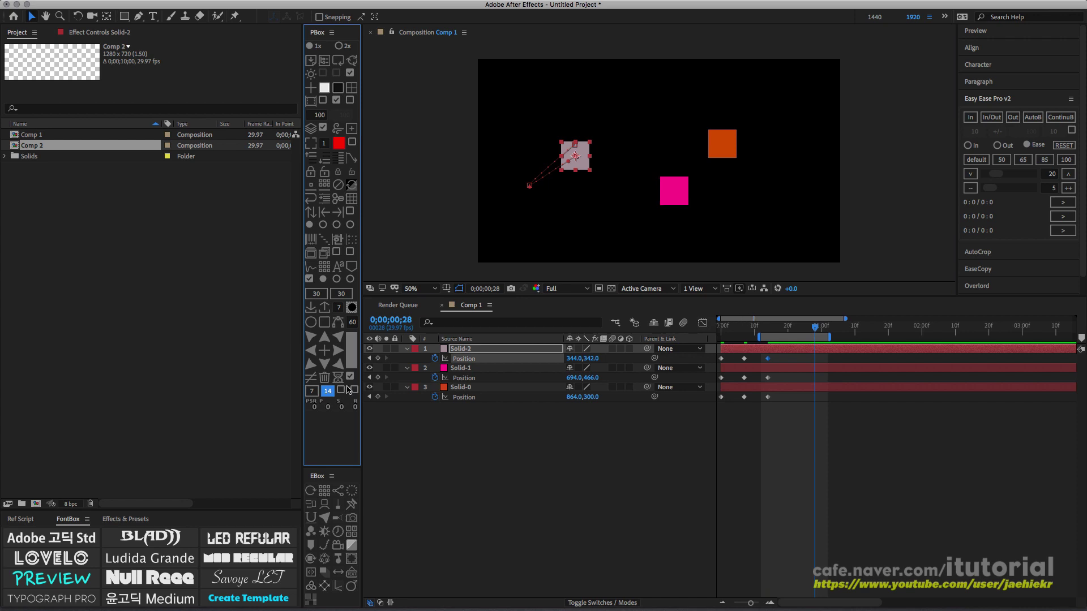
pyautogui.click(328, 393)
pyautogui.click(328, 393)
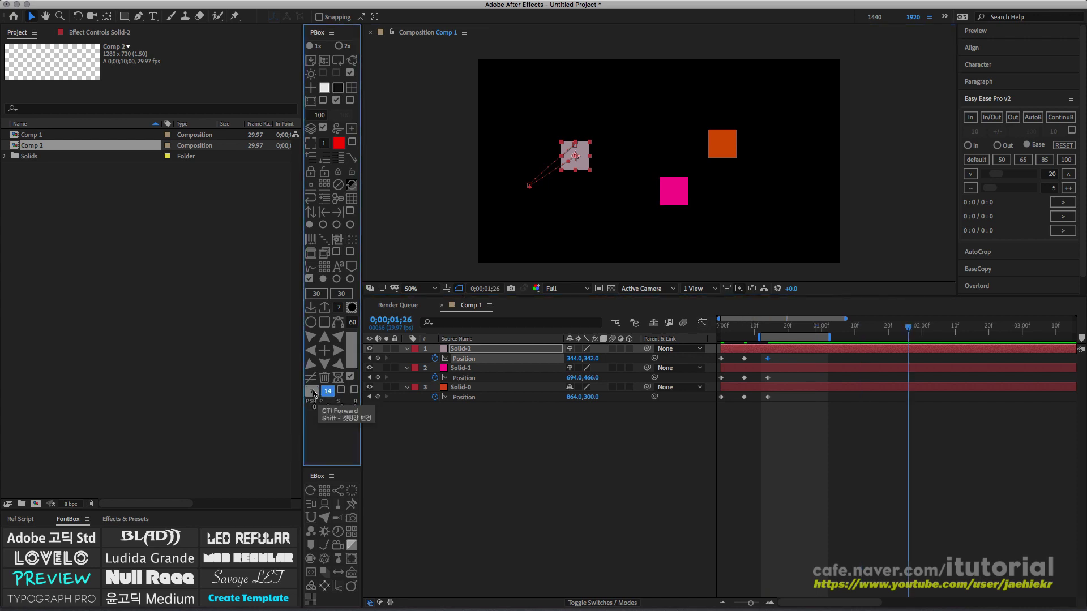
pyautogui.click(314, 396)
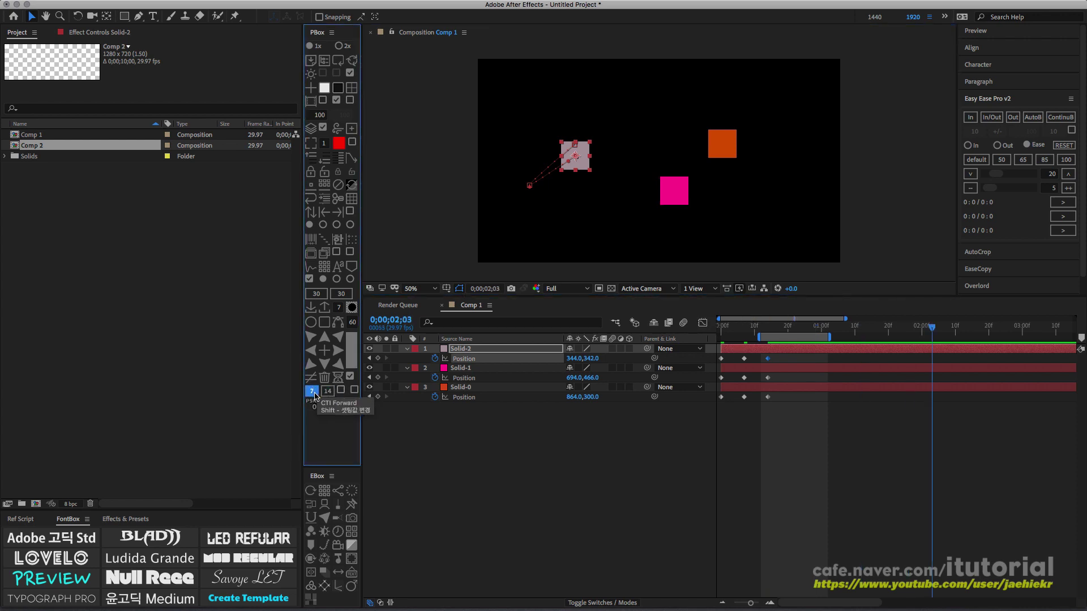
# Change the two CTI Forward frame steps to 9 and 11 frames.
pyautogui.keyDown('shift'); pyautogui.click(312, 393); pyautogui.keyUp('shift')
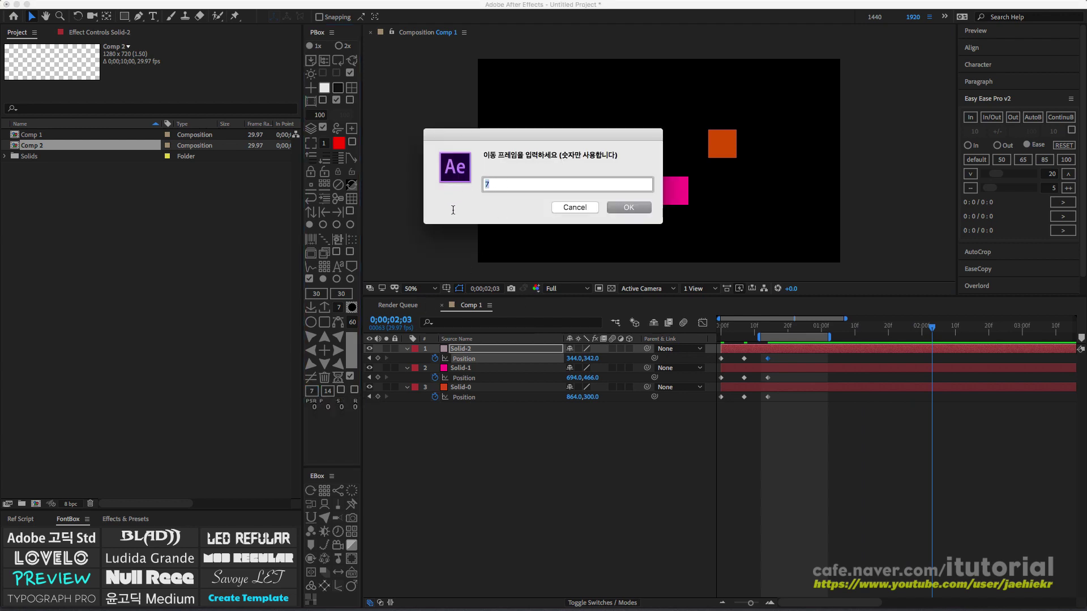
pyautogui.write('9')
pyautogui.click(630, 207)
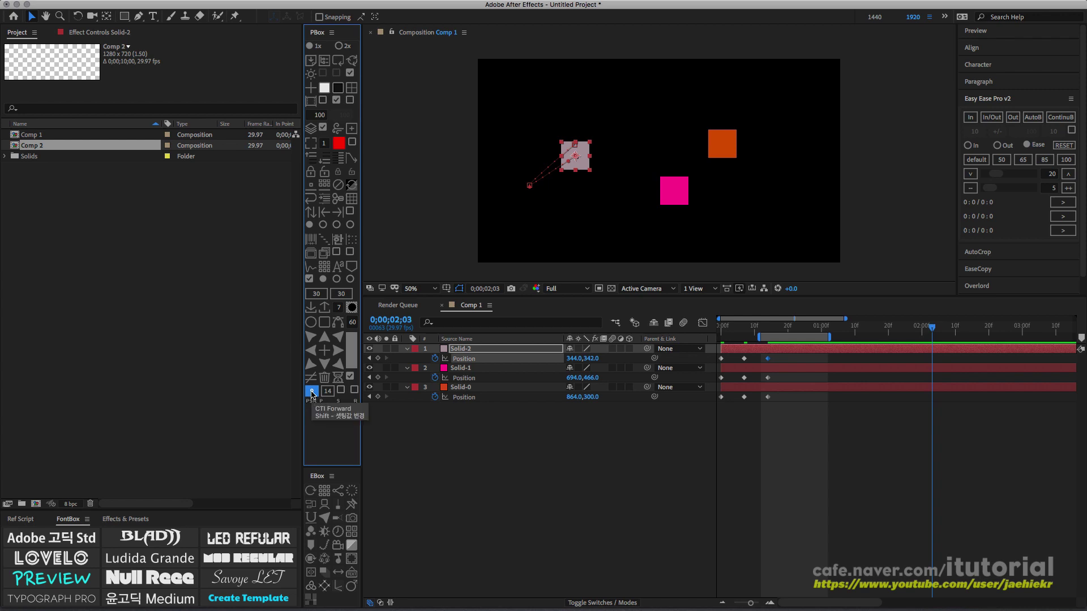
pyautogui.keyDown('shift'); pyautogui.click(328, 392); pyautogui.keyUp('shift')
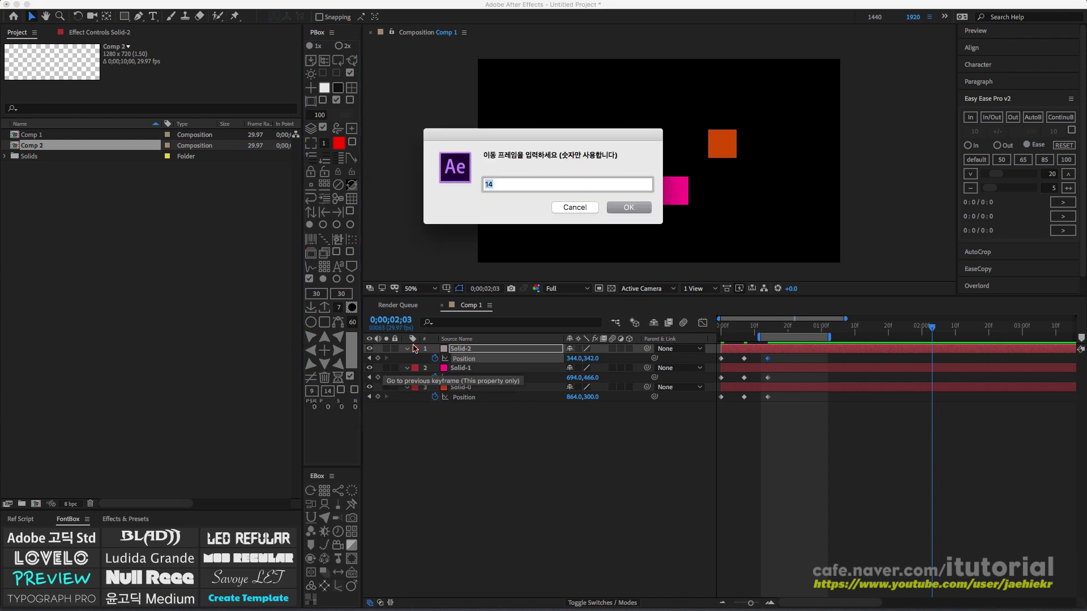
pyautogui.write('11')
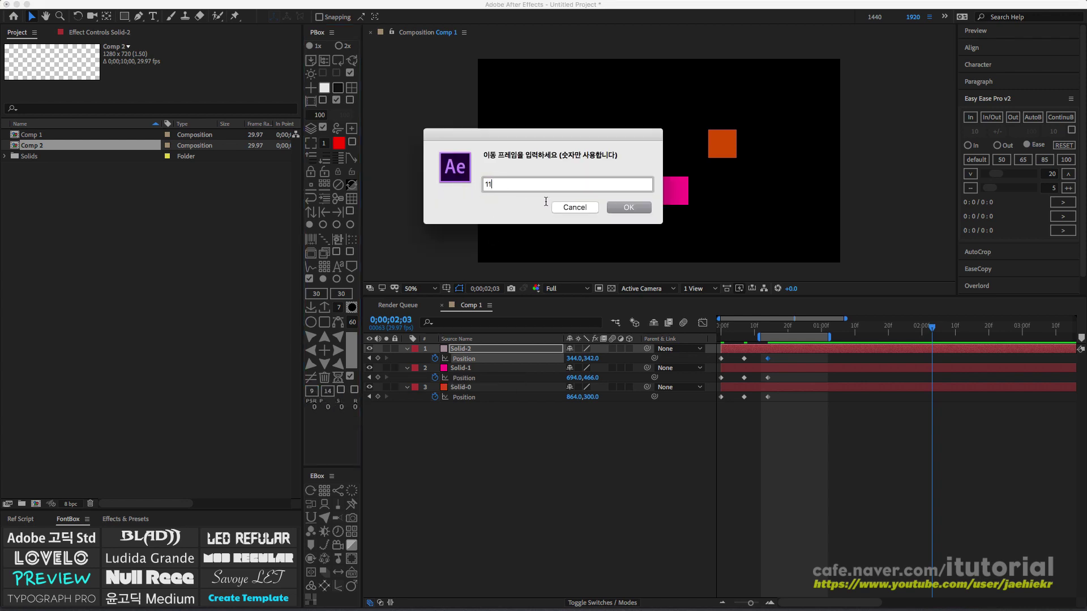
pyautogui.press('Return')
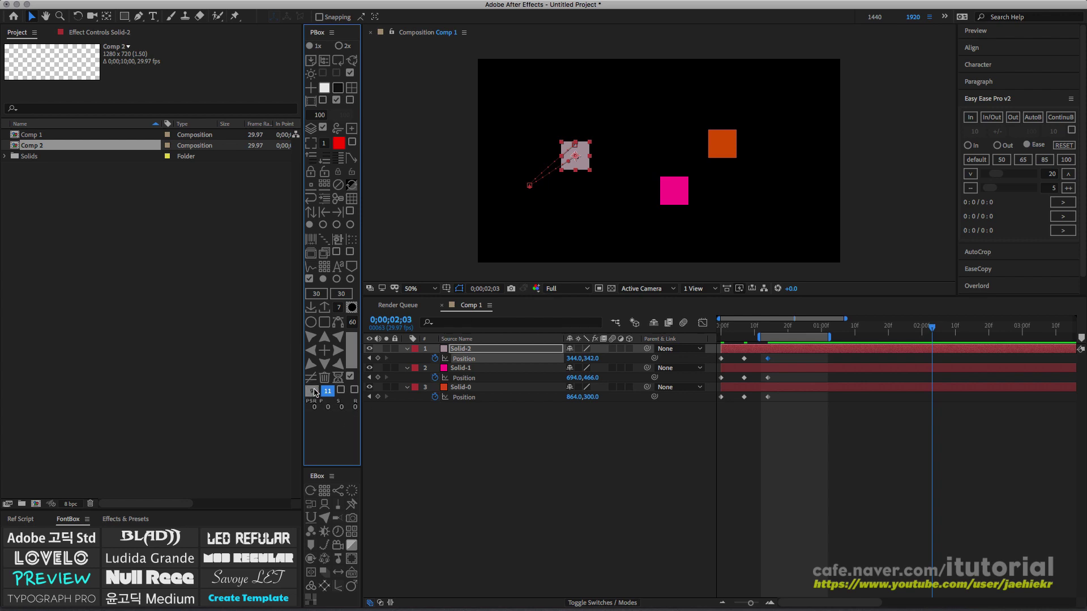
# Advance the playhead twice by 9 frames and then repeatedly by 11 frames to 0;00;09;20, with the timeline showing the full composition.
pyautogui.click(313, 391)
pyautogui.click(312, 392)
pyautogui.click(327, 392)
pyautogui.click(327, 392)
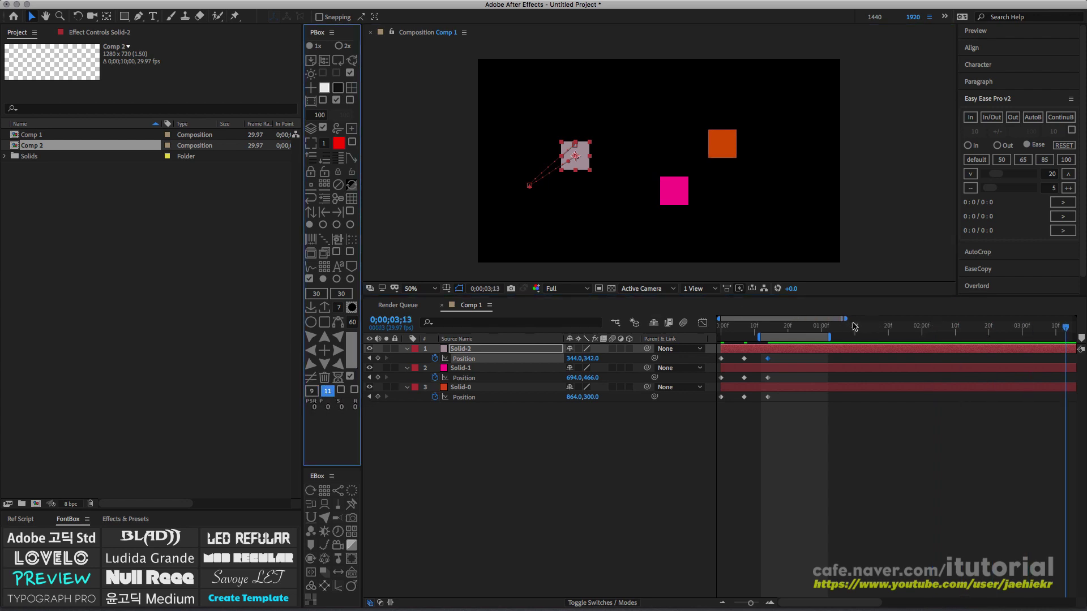
pyautogui.moveTo(846, 319); pyautogui.dragTo(1074, 319)
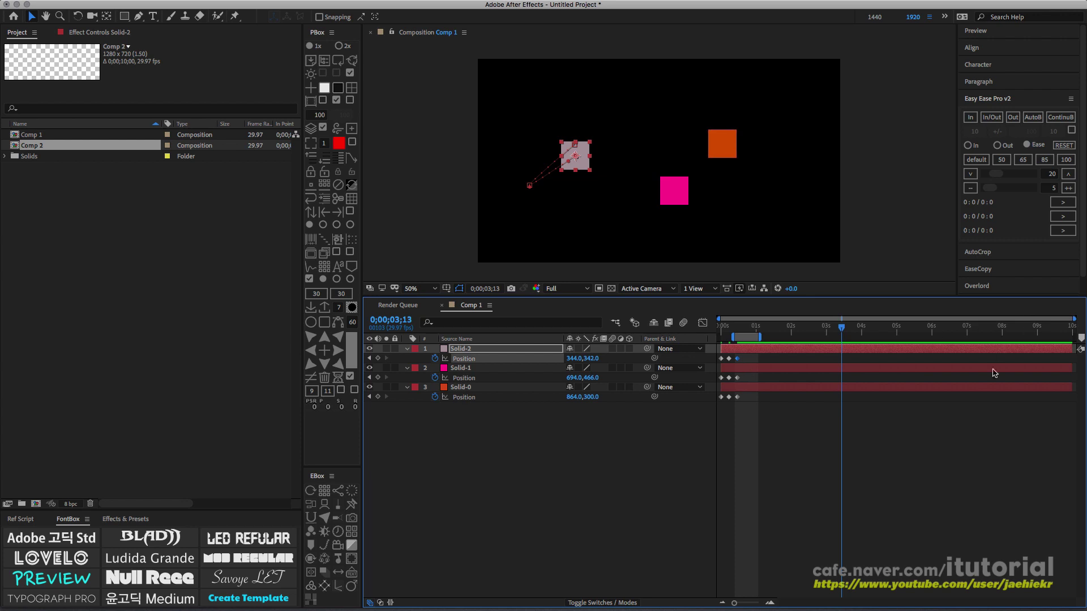
pyautogui.click(331, 393)
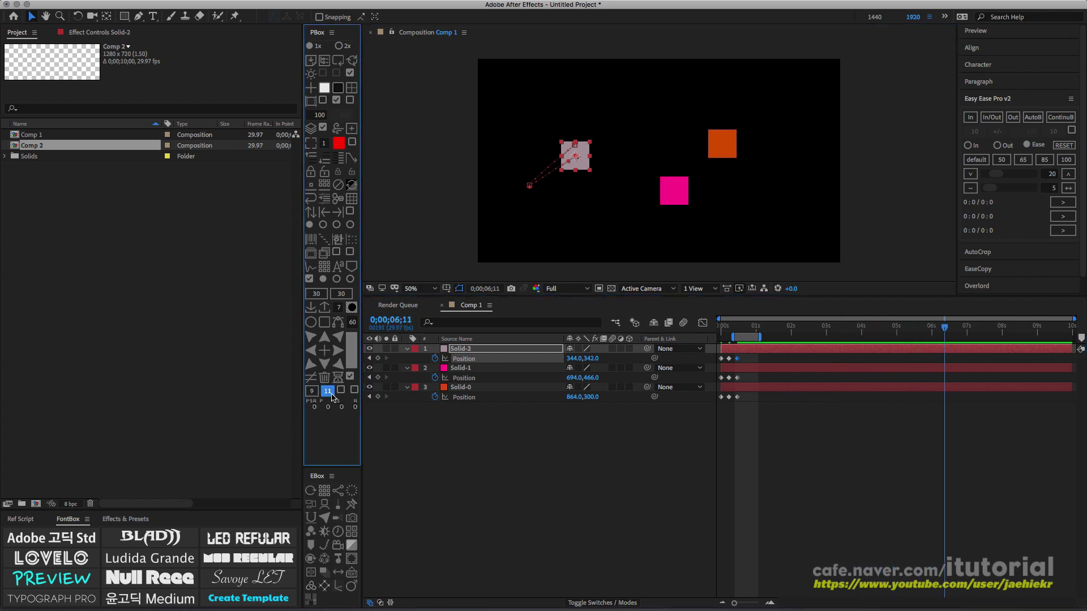
pyautogui.click(332, 394)
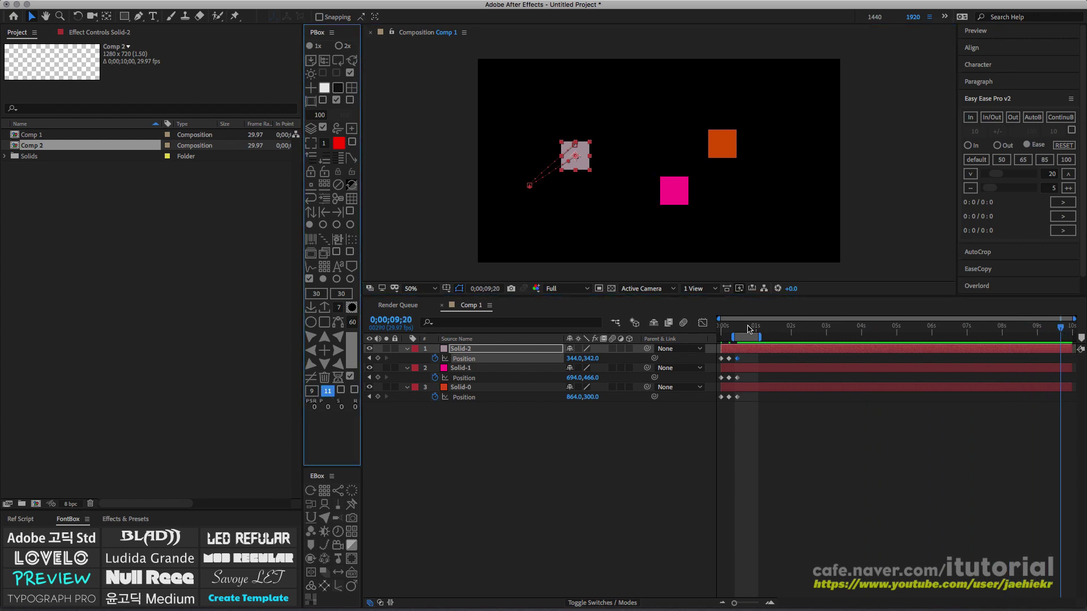
# Set the playhead to 0;00;02;08, enable reverse stepping, and move the playhead back in 11-frame steps to 0;00;00;02.
pyautogui.moveTo(748, 326); pyautogui.dragTo(702, 339)
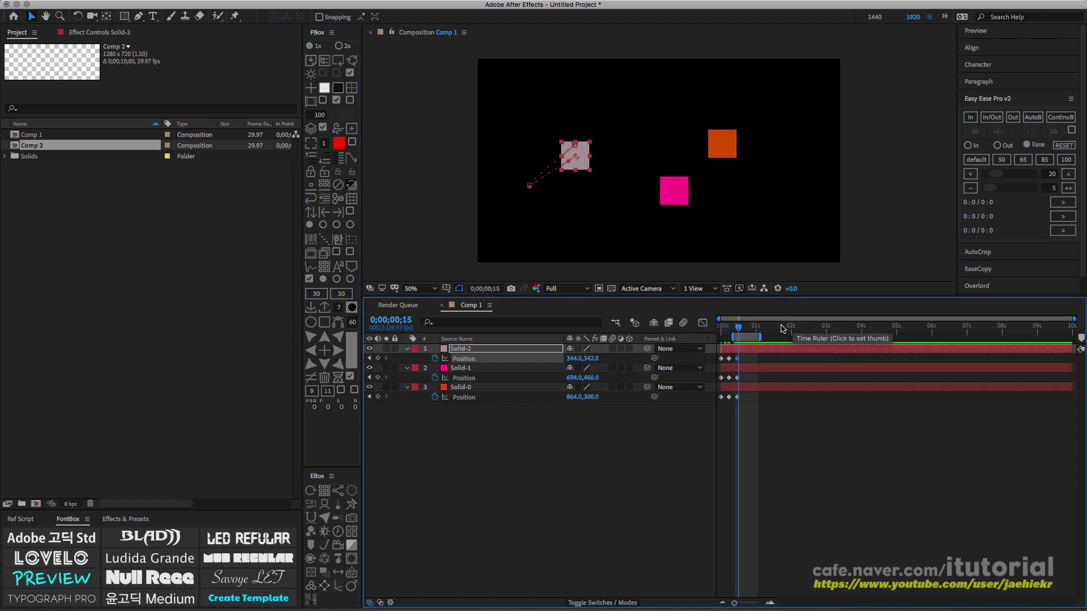
pyautogui.moveTo(779, 328); pyautogui.dragTo(797, 331)
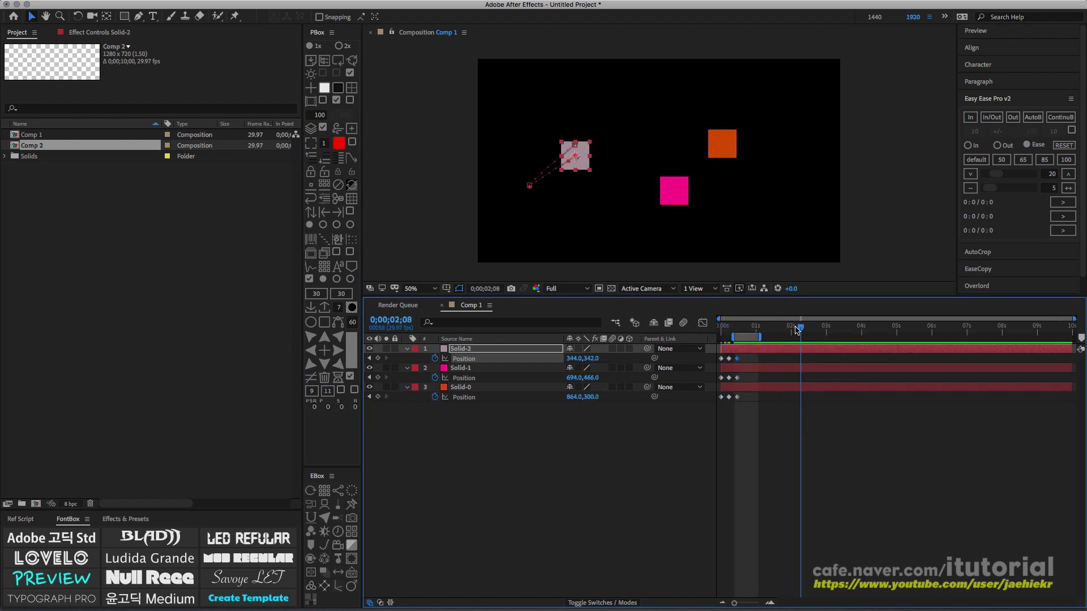
pyautogui.click(341, 390)
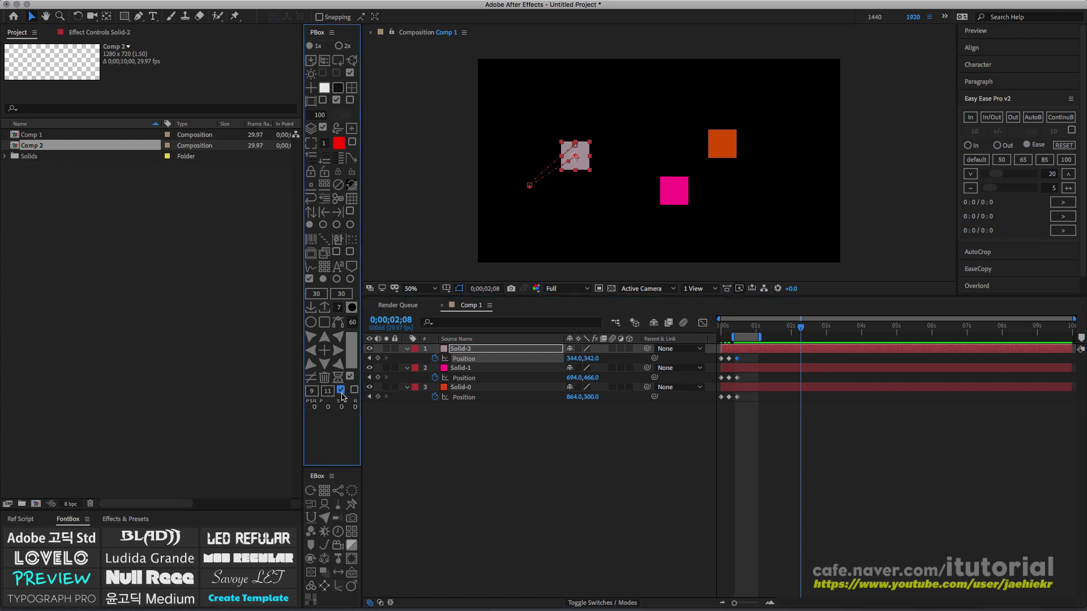
pyautogui.click(328, 391)
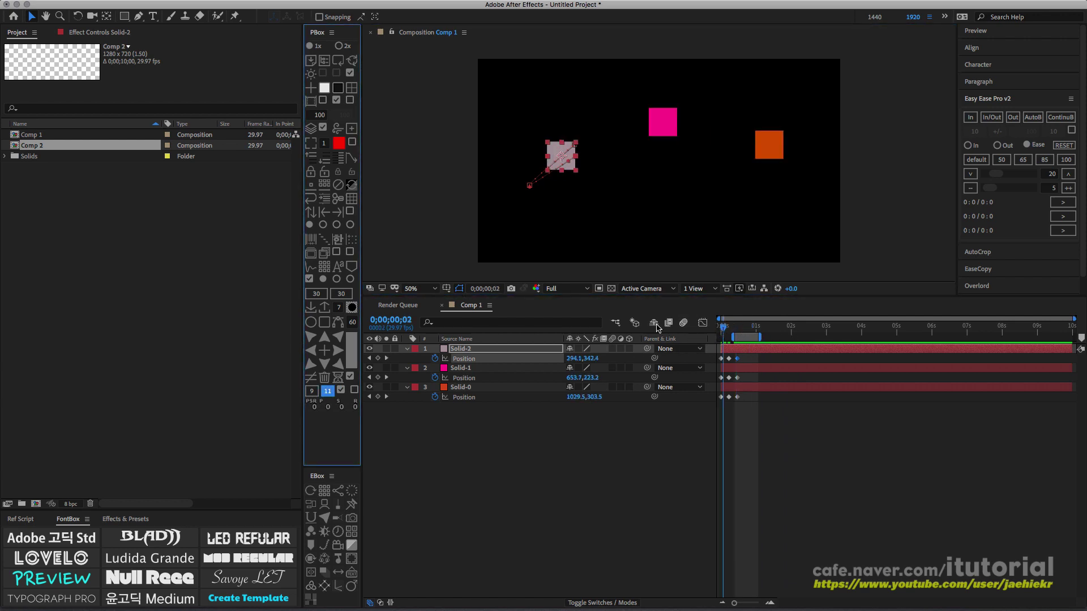
# From 0;00;02;07, disable reverse stepping, enable Layer Mode, and shift Solid-2 and Solid-0 forward in 9-frame and 11-frame steps.
pyautogui.moveTo(749, 326); pyautogui.dragTo(799, 326)
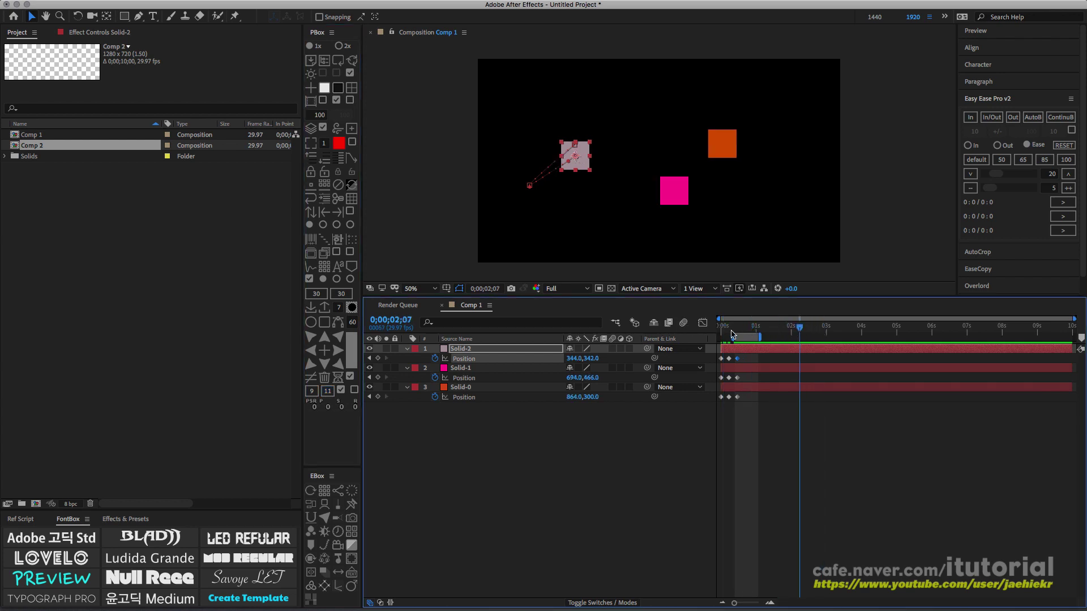
pyautogui.click(342, 390)
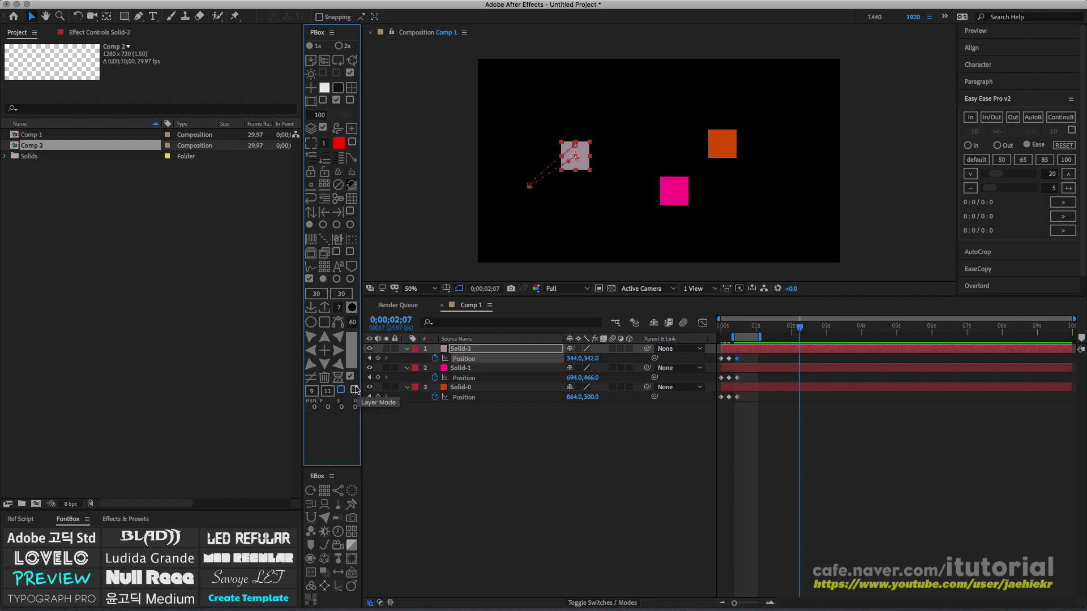
pyautogui.click(472, 351)
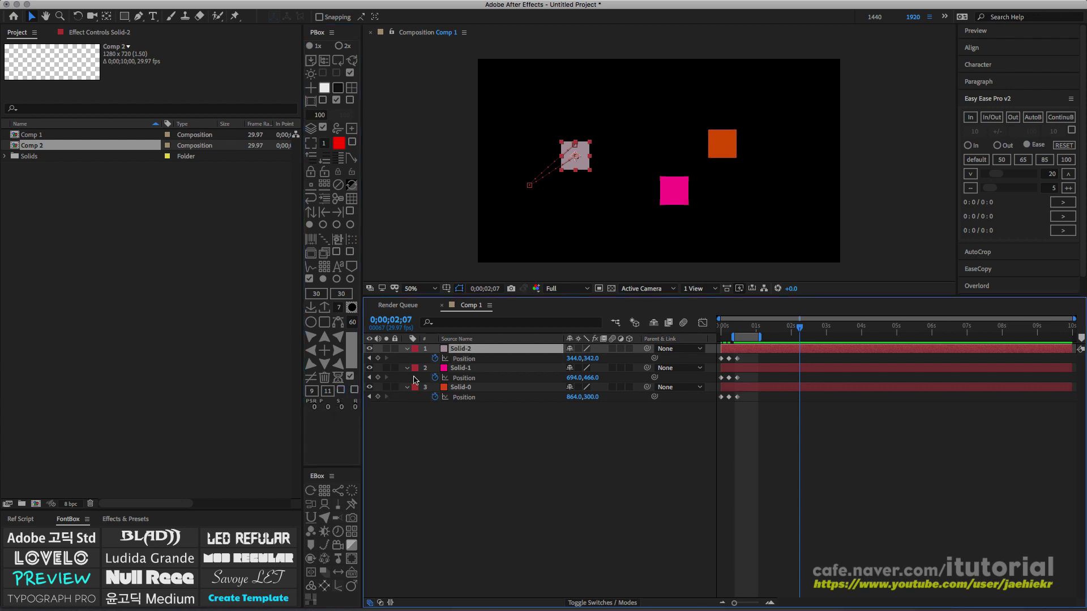
pyautogui.click(355, 390)
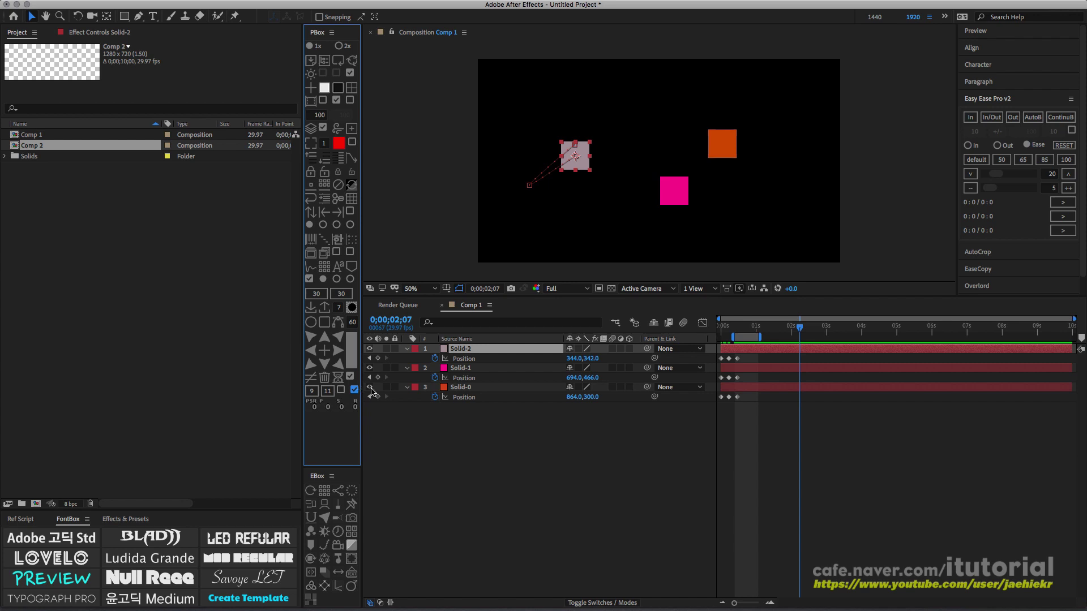
pyautogui.keyDown('ctrl'); pyautogui.click(462, 389); pyautogui.keyUp('ctrl')
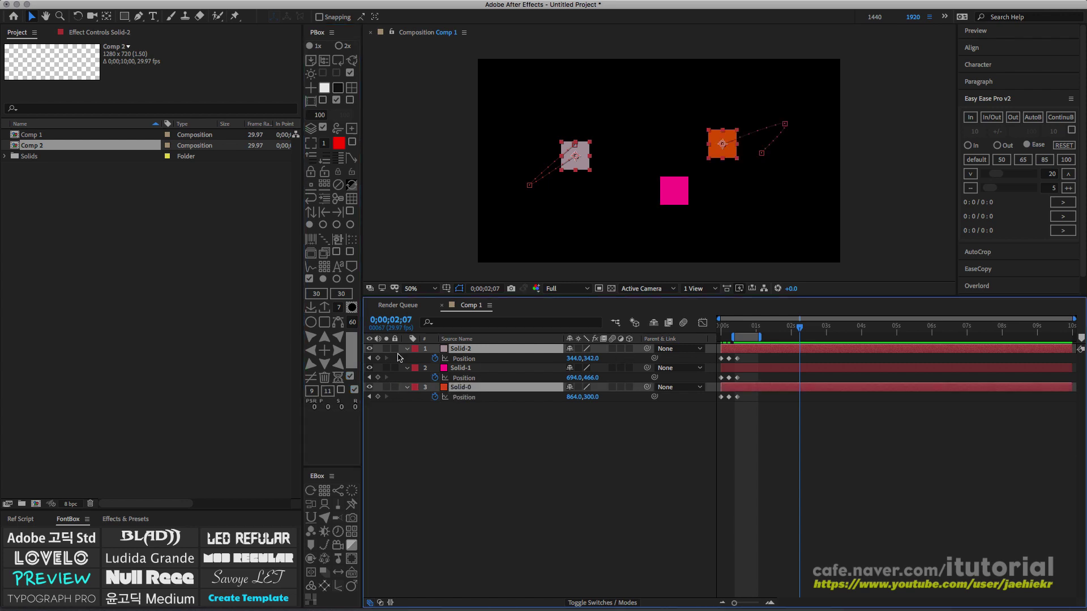
pyautogui.click(312, 391)
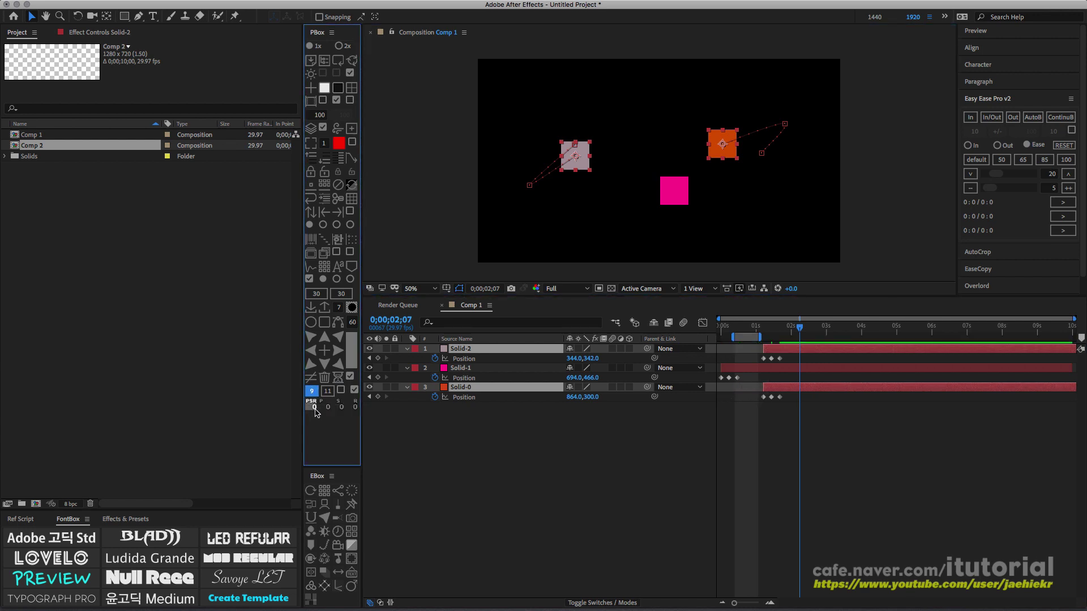
pyautogui.click(327, 391)
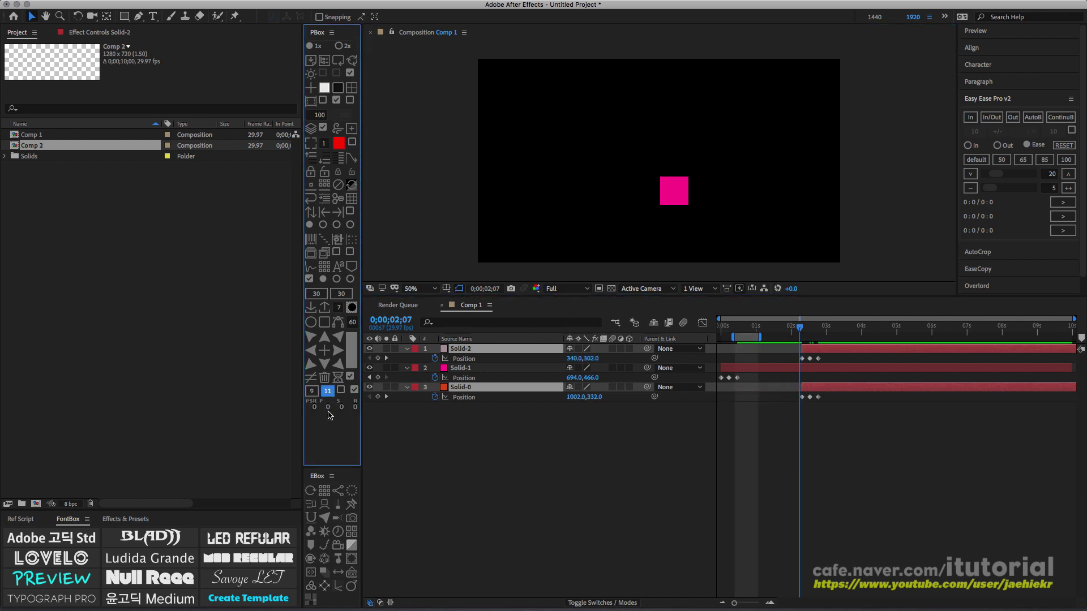
# Enable reverse stepping and shift Solid-2 and Solid-0 back in 9-frame and 11-frame steps until their keyframes pass the composition start.
pyautogui.click(339, 390)
pyautogui.click(311, 391)
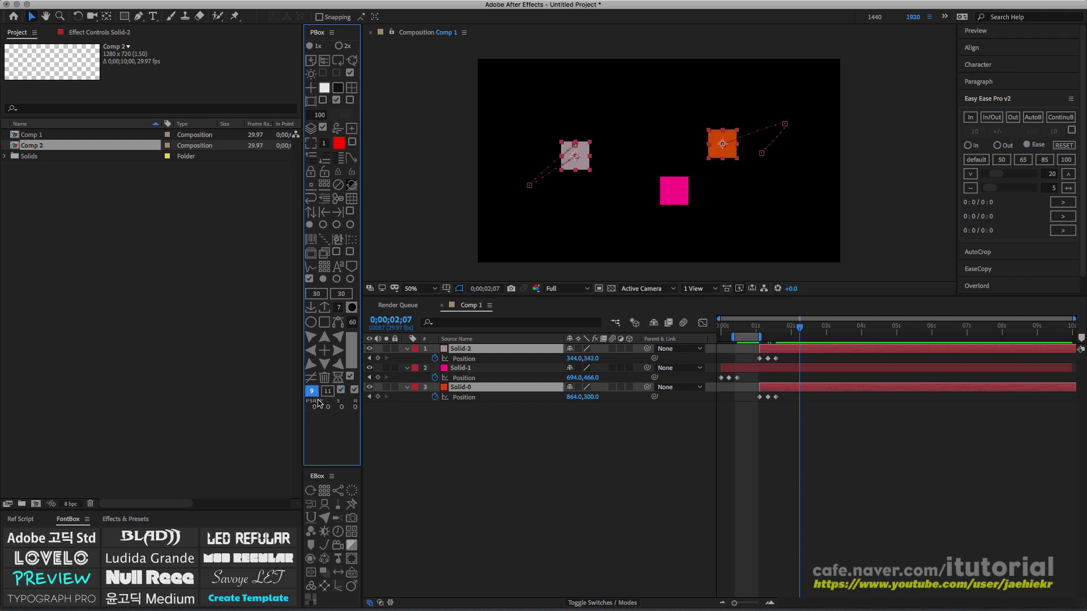
pyautogui.click(327, 391)
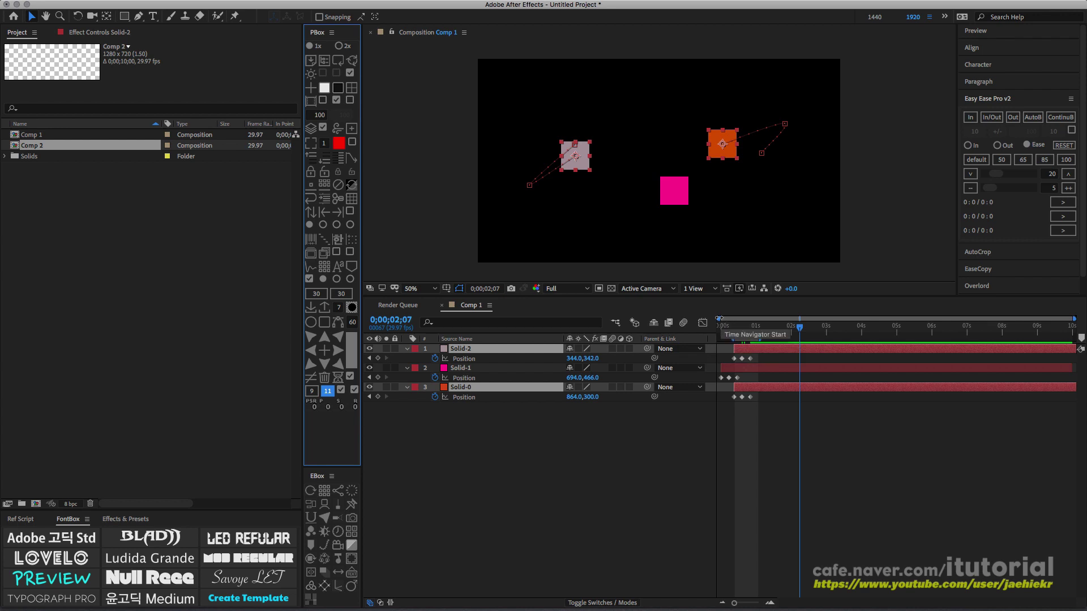
pyautogui.click(727, 331)
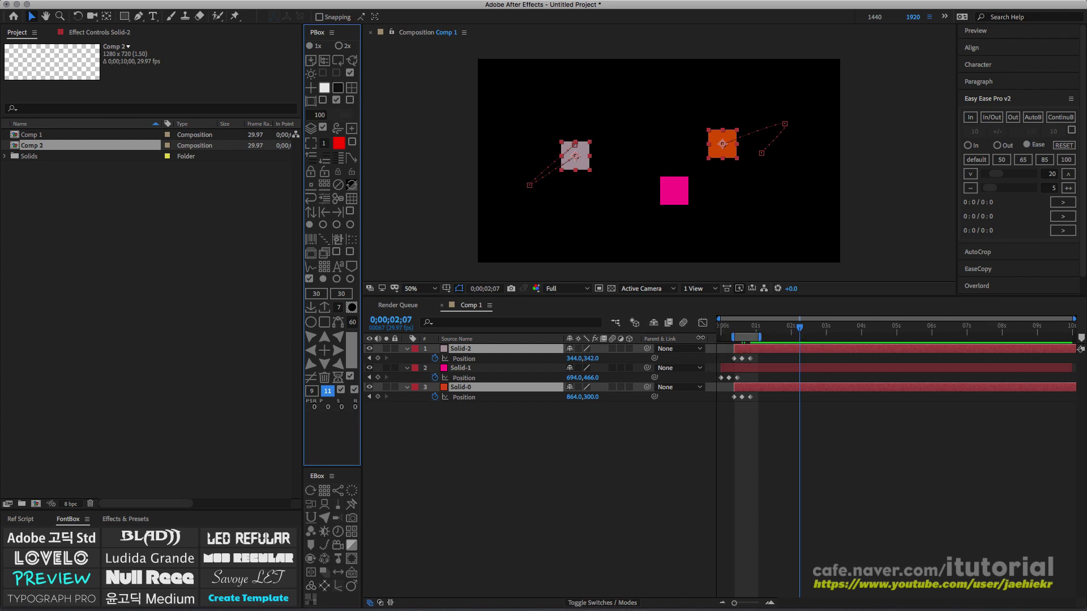
pyautogui.click(312, 391)
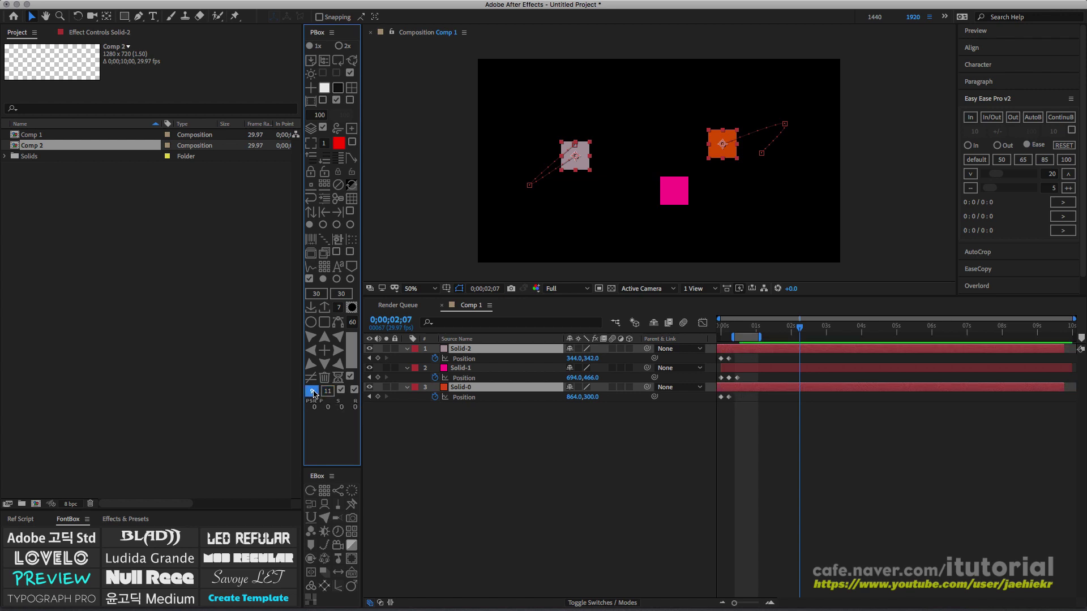
pyautogui.click(312, 394)
pyautogui.click(313, 394)
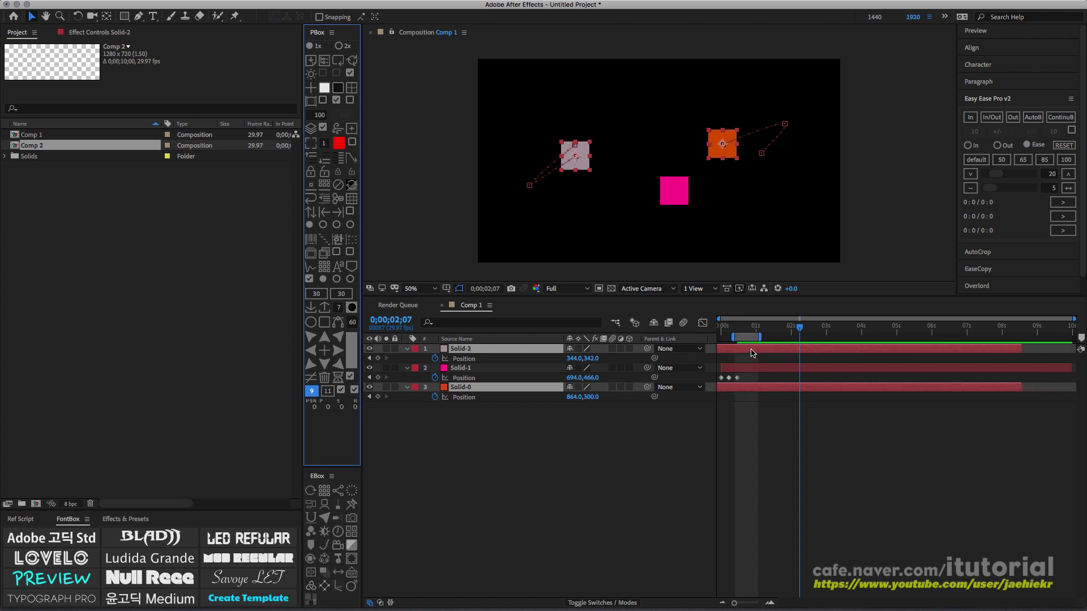
# Slide Solid-2 and Solid-0 slightly forward, disable reverse stepping, and shift both in 11-frame steps past the composition end.
pyautogui.moveTo(753, 351); pyautogui.dragTo(779, 357)
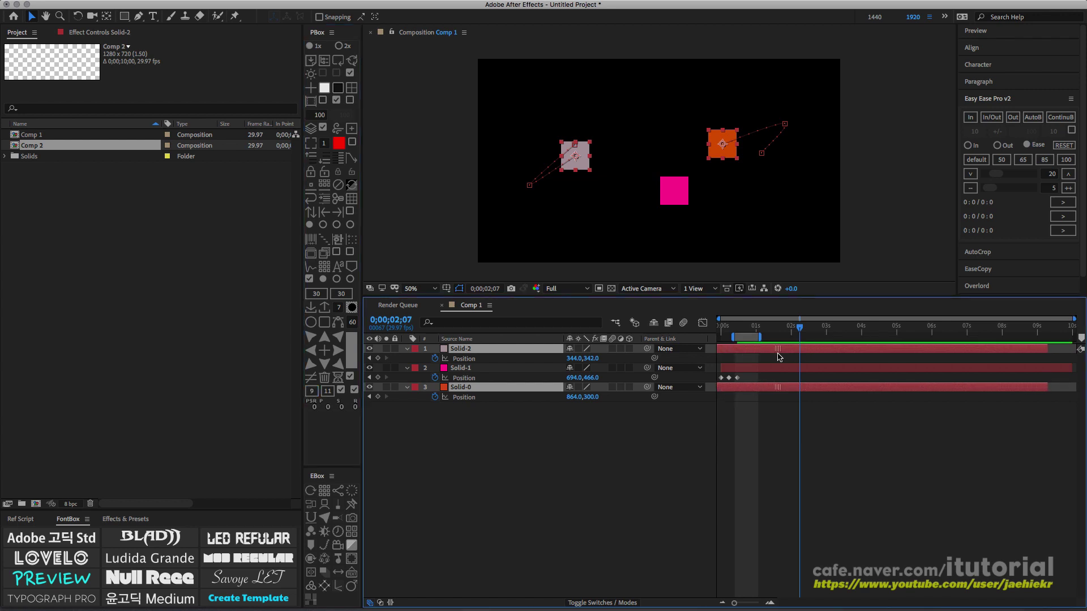
pyautogui.click(328, 392)
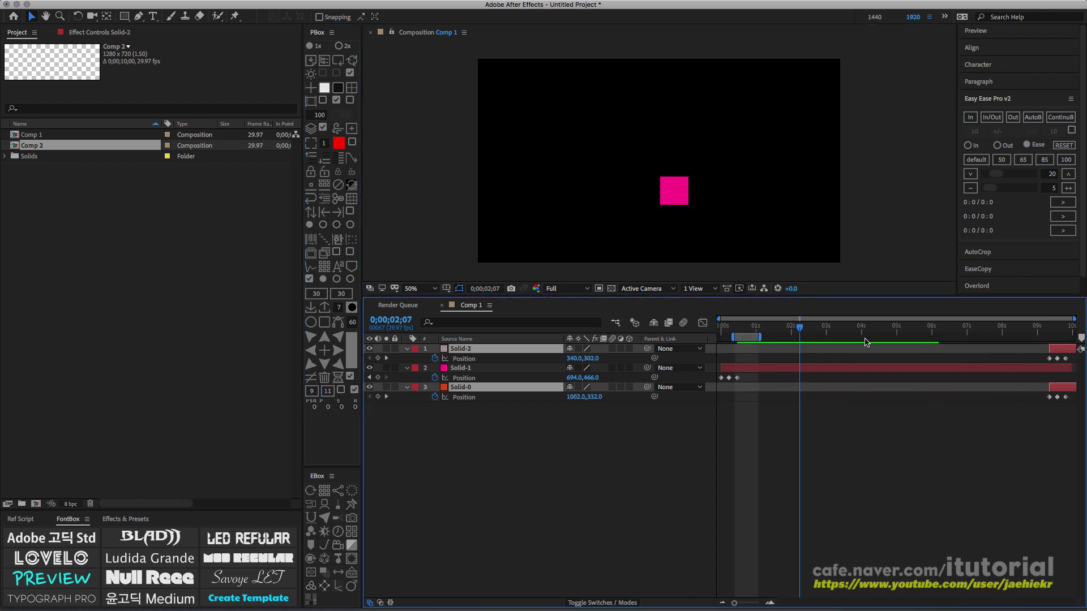
pyautogui.click(328, 391)
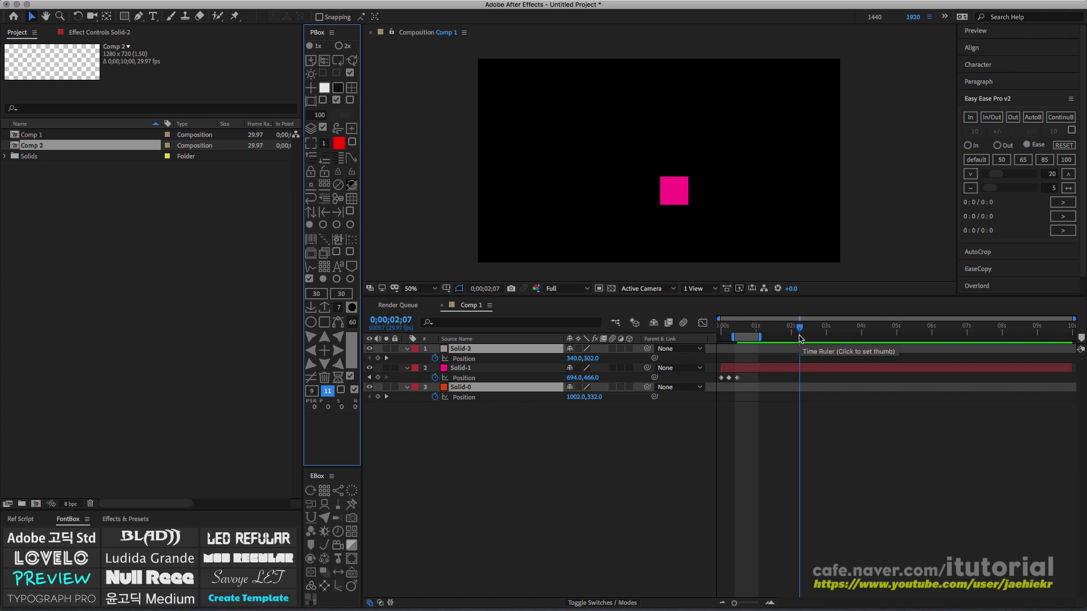
# Align the in points of Solid-2 and Solid-0 to the playhead at 0;00;02;07, and slide both layers back to start at about 1 second.
pyautogui.press('[')
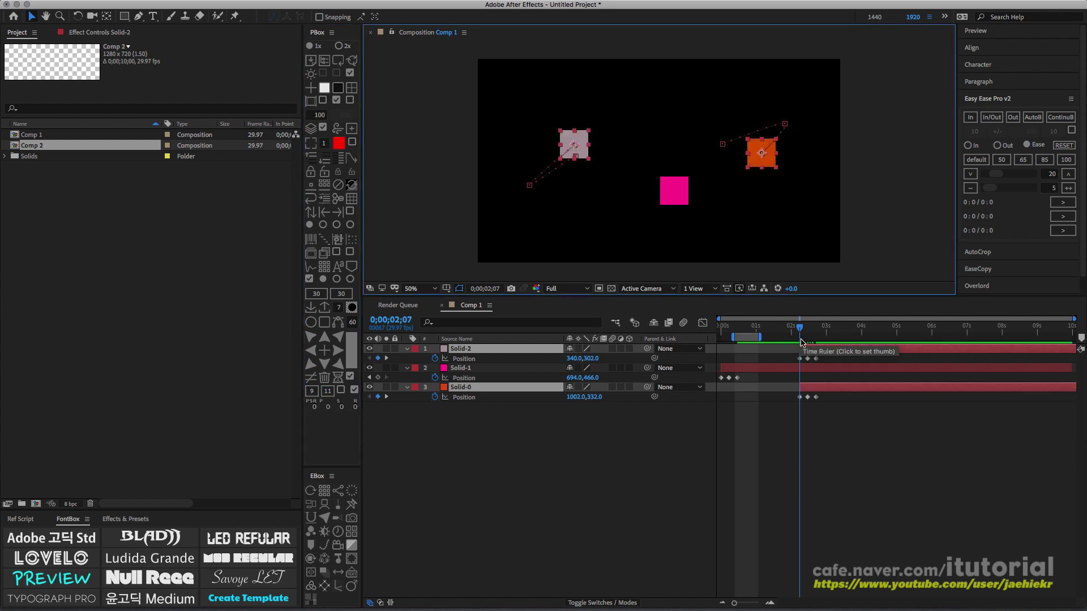
pyautogui.moveTo(821, 350); pyautogui.dragTo(776, 350)
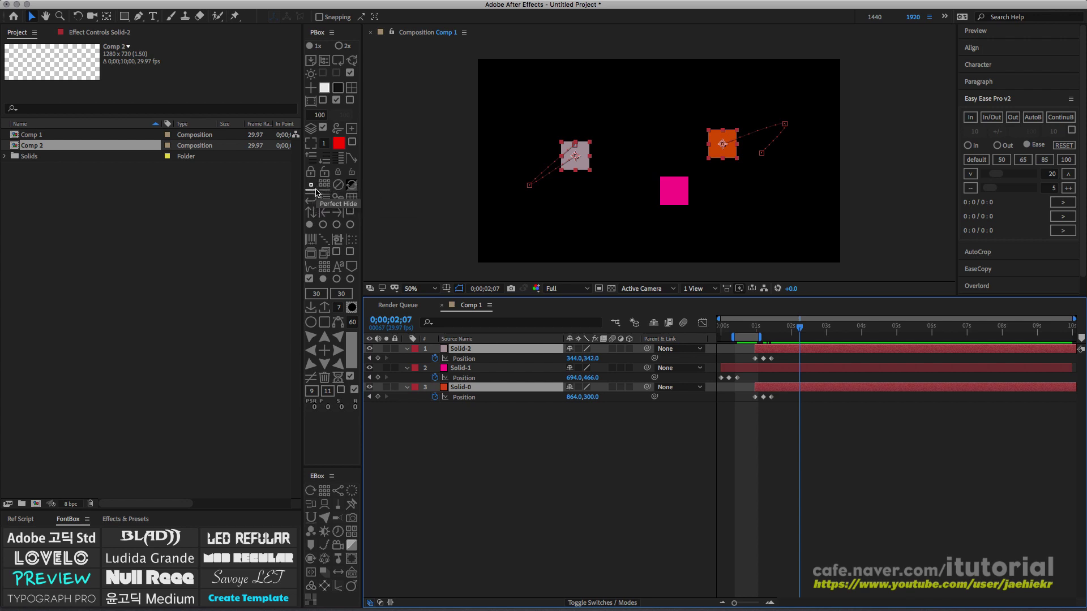
# Select only Solid-2, isolate it in the viewer and timeline with Perfect Hide, and restore the other layers.
pyautogui.click(469, 431)
pyautogui.click(462, 350)
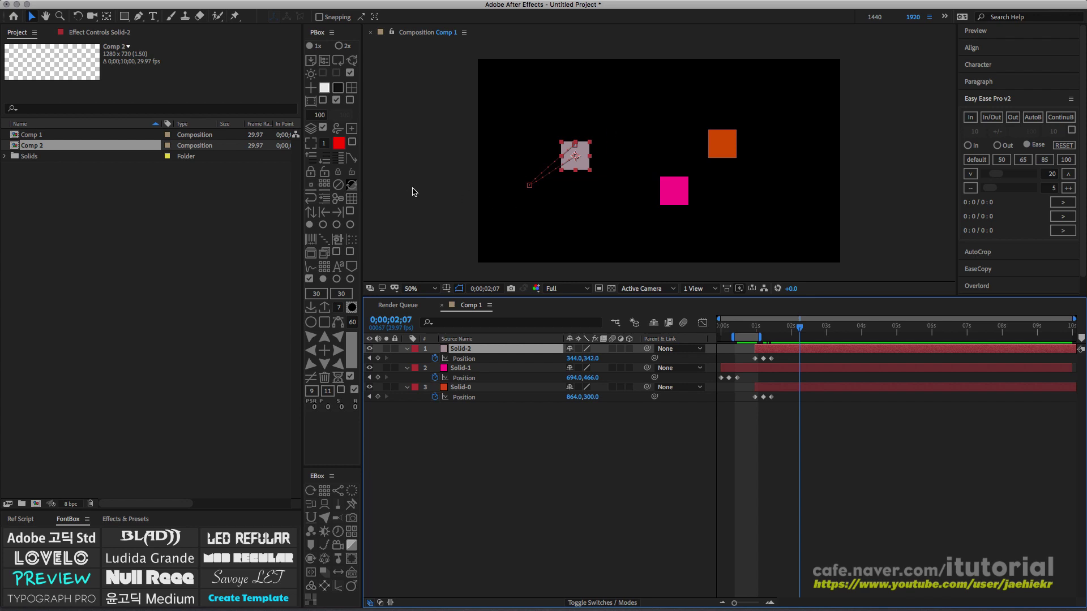
pyautogui.click(311, 188)
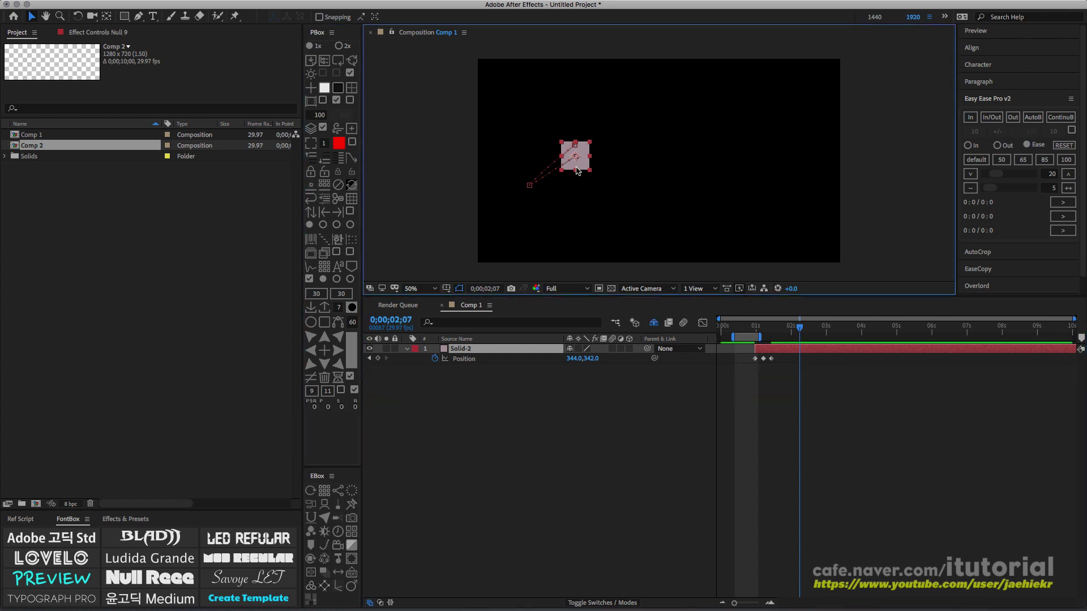
pyautogui.click(326, 186)
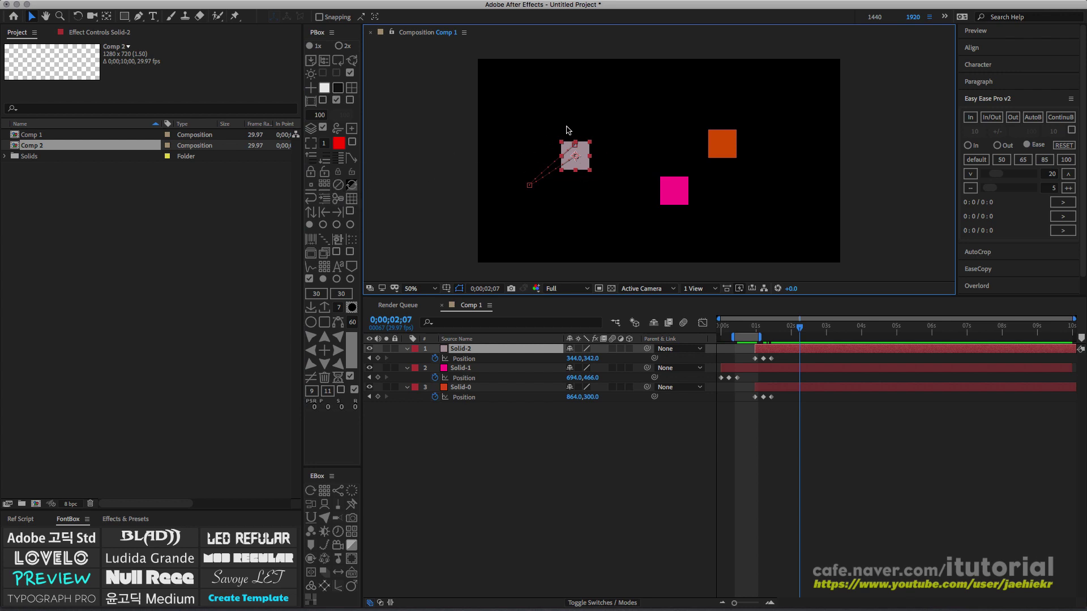
# Hide the unselected layers from the timeline only, keeping them in the viewer, and restore the full layer list.
pyautogui.click(326, 190)
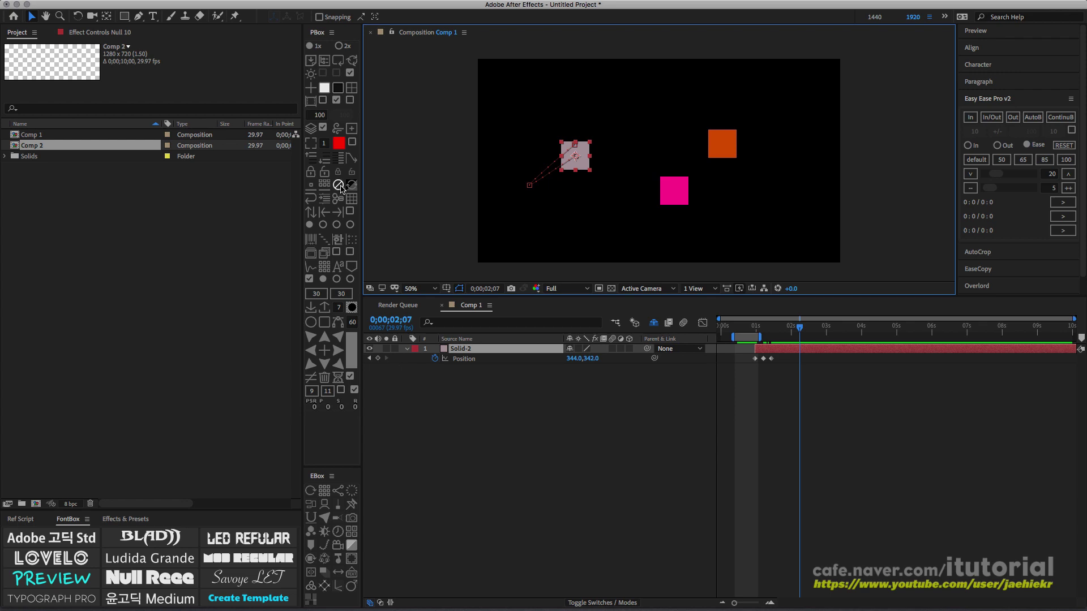
pyautogui.click(339, 186)
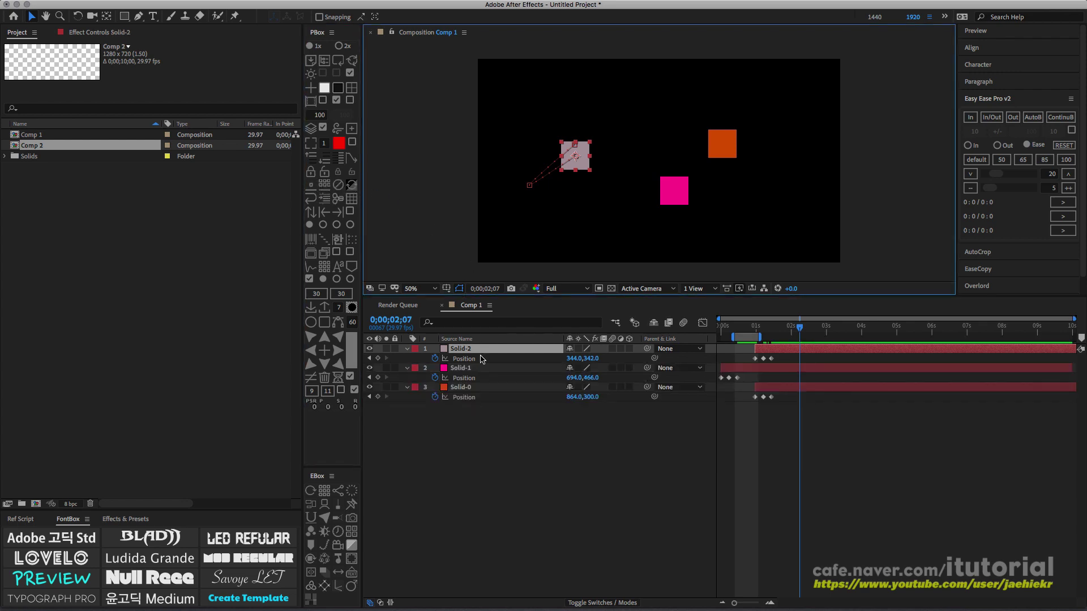